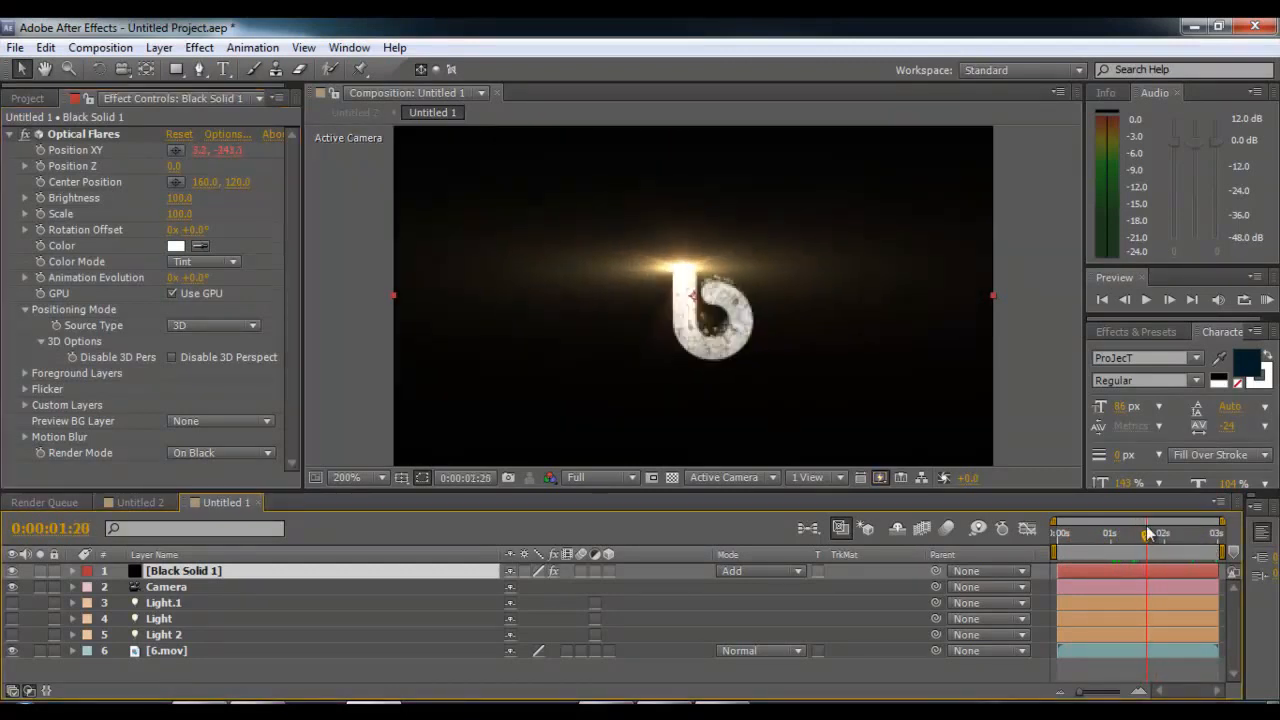
mouse_move(1146, 540)
left_mouse_down()
mouse_move(1218, 540)
mouse_move(1145, 535)
left_mouse_up()
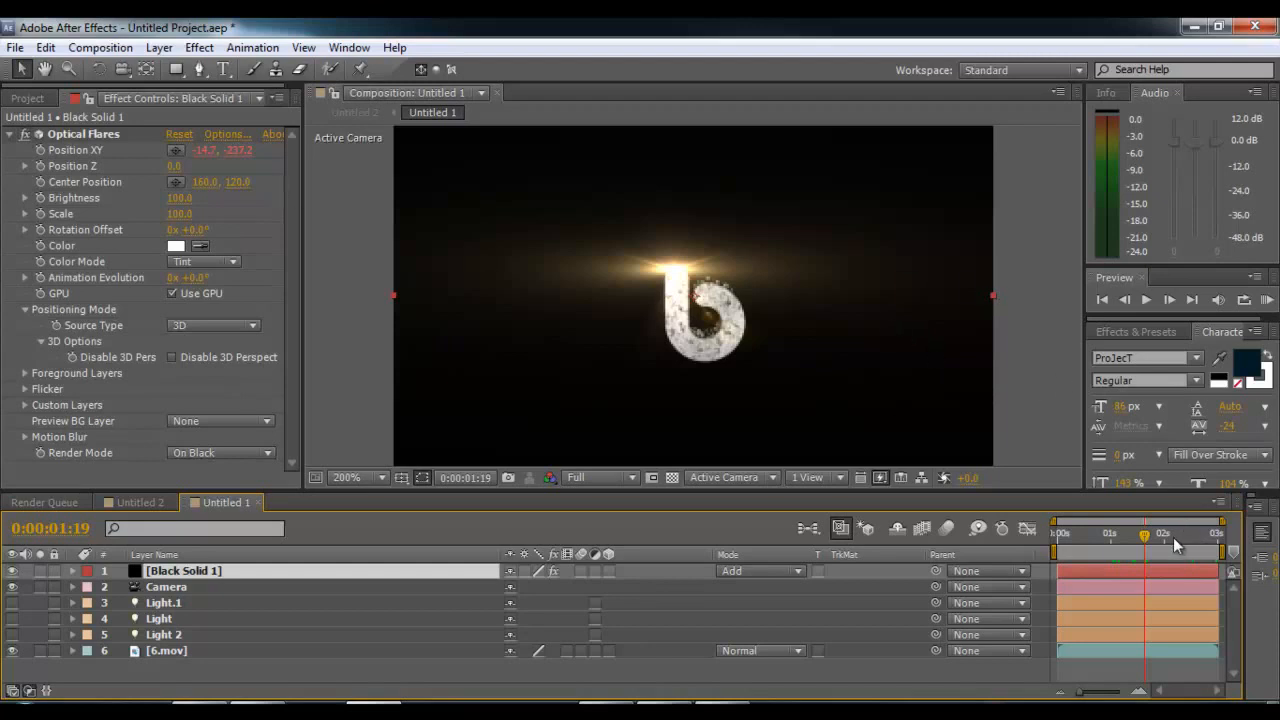
mouse_move(1152, 540)
left_mouse_down()
mouse_move(1188, 535)
mouse_move(1062, 532)
mouse_move(1214, 535)
mouse_move(1161, 533)
left_mouse_up()
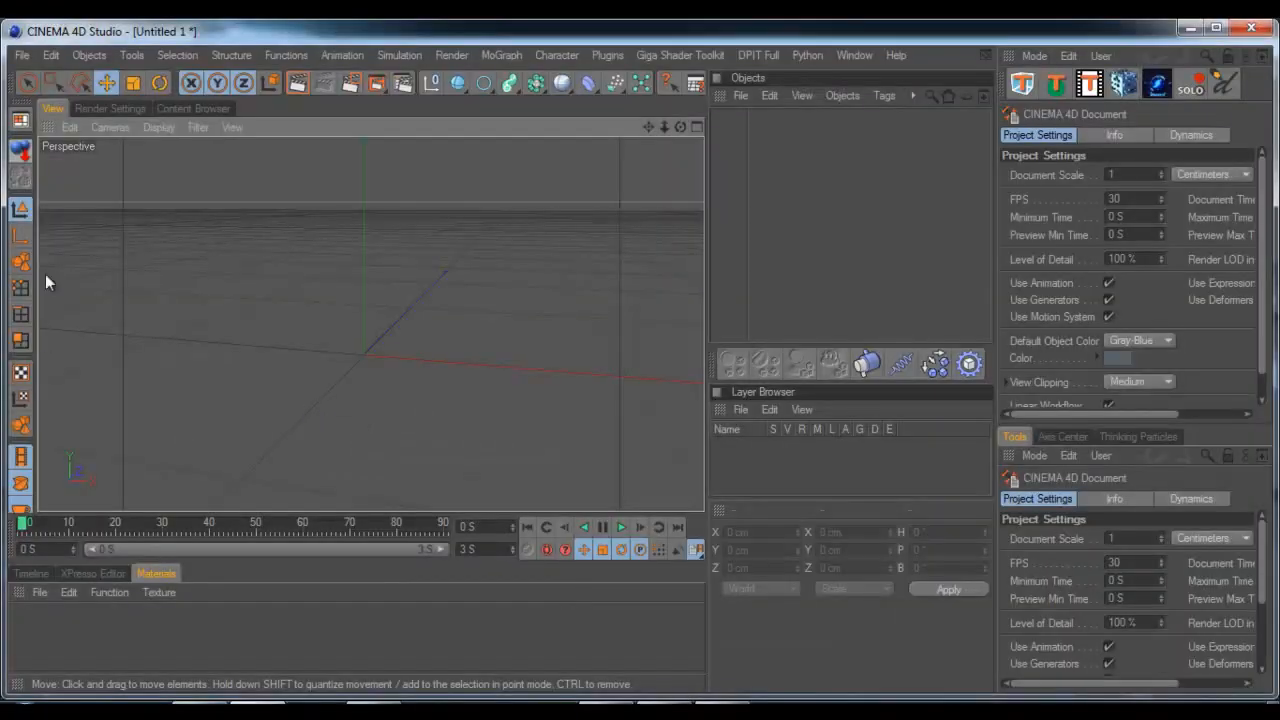
left_click_drag(681, 128, 640, 359)
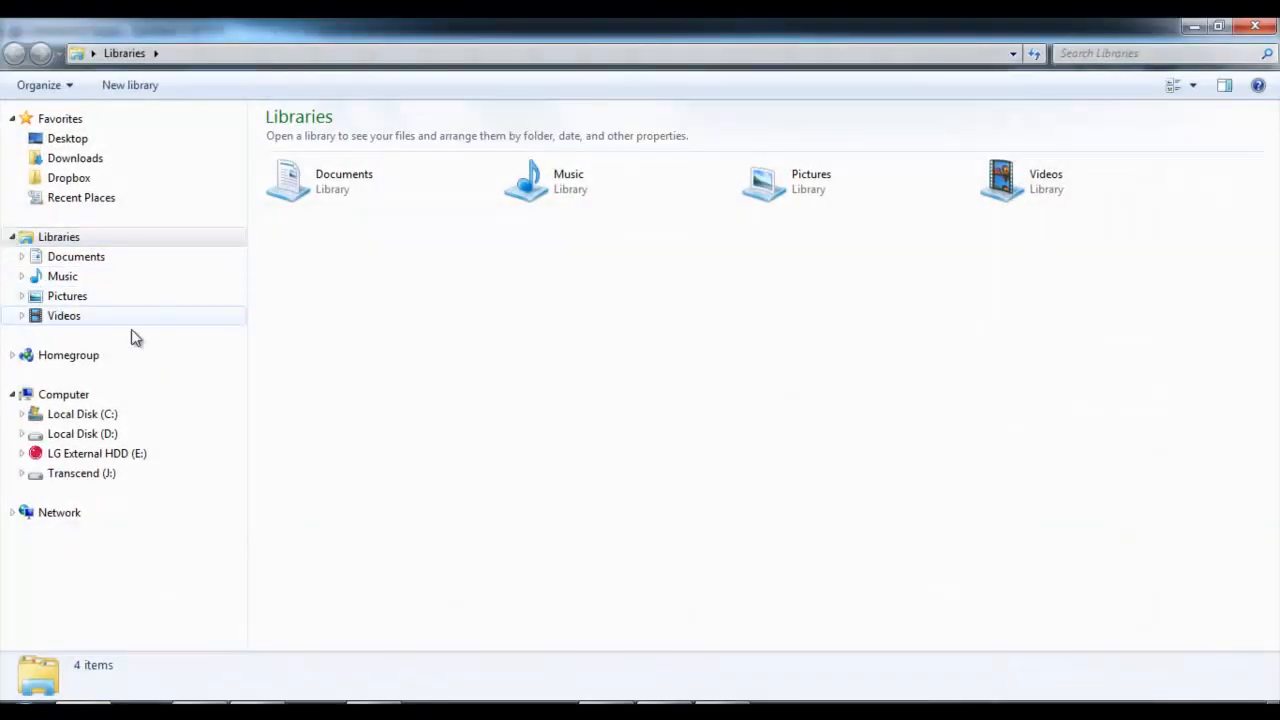
Step: In the file explorer, browse to the CINEMA 4D R12 installation folder under Program Files\MAXON on Local Disk (C:)
left_click(88, 414)
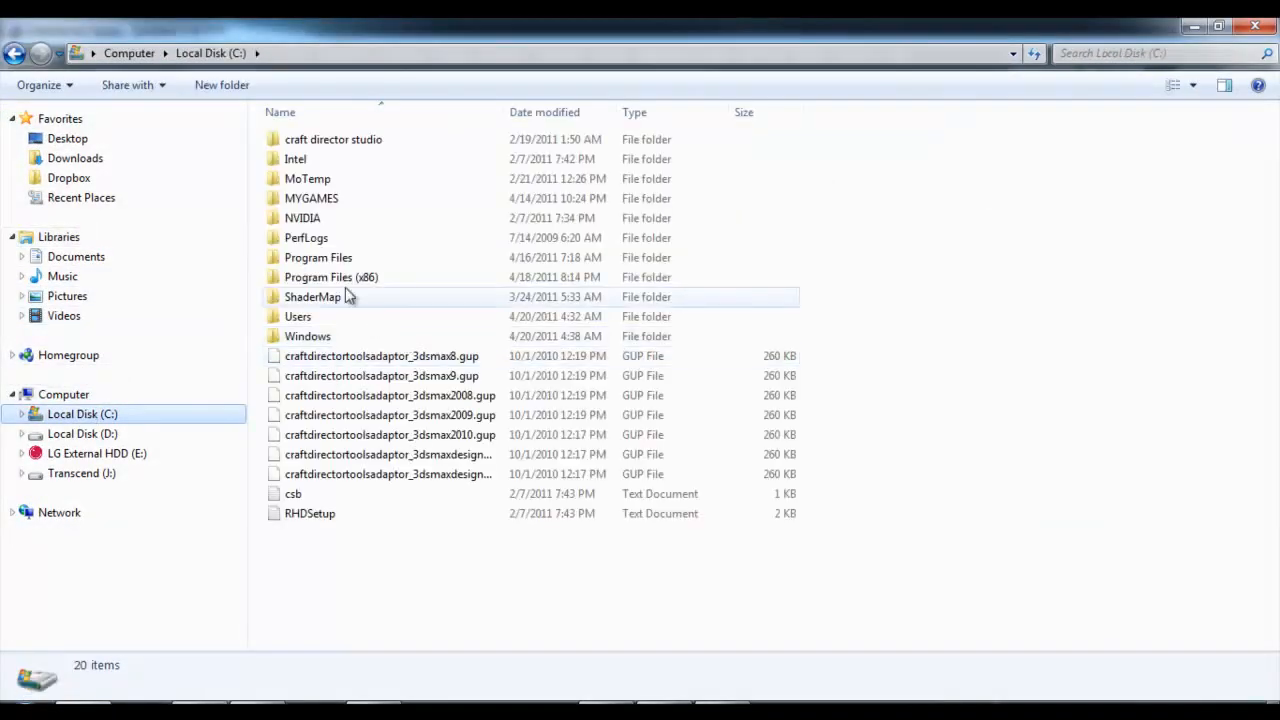
double_click(356, 257)
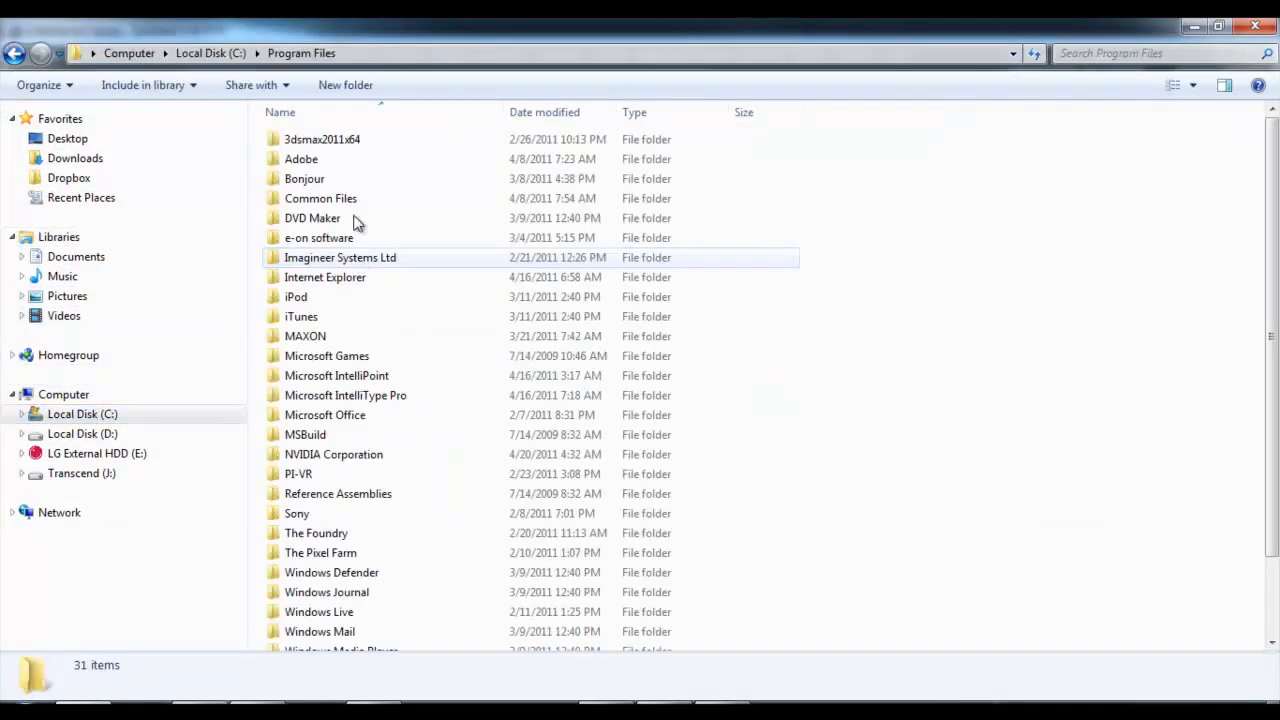
double_click(330, 336)
double_click(350, 161)
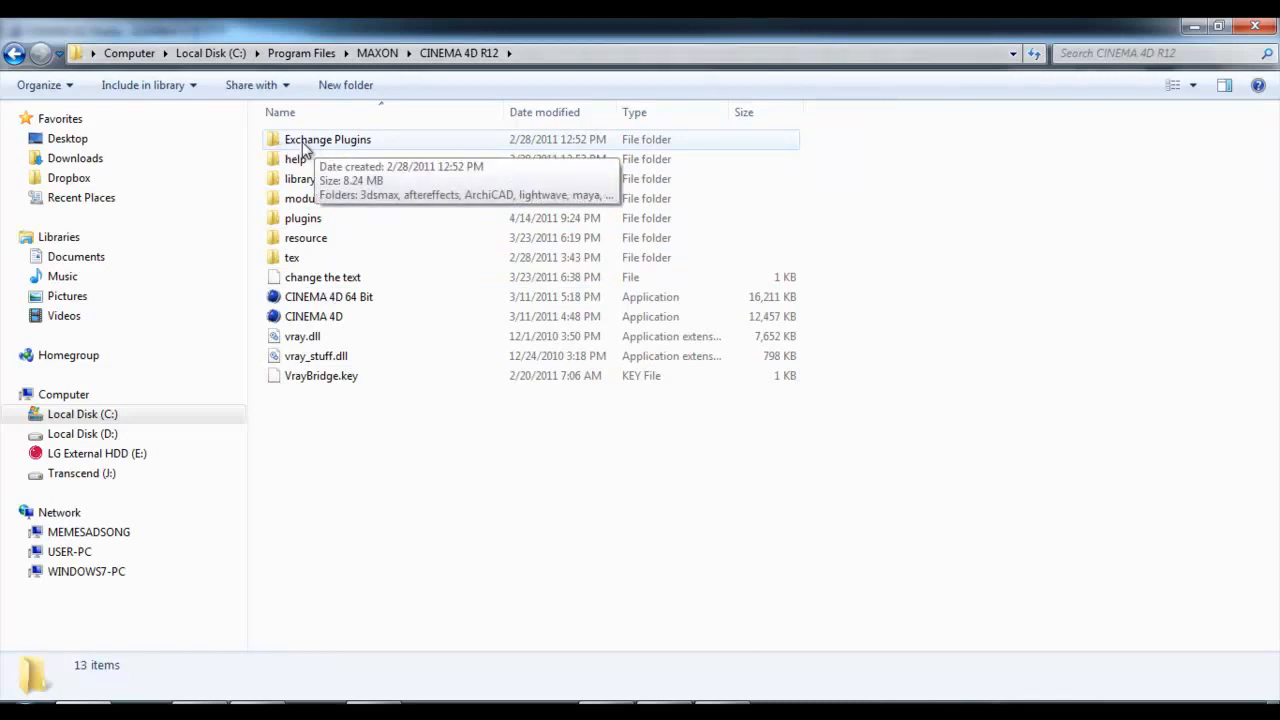
Step: Locate the After Effects exchange plugin for Windows in Exchange Plugins, inspecting the CS3-CS4 folder and the CS5 folder
double_click(308, 146)
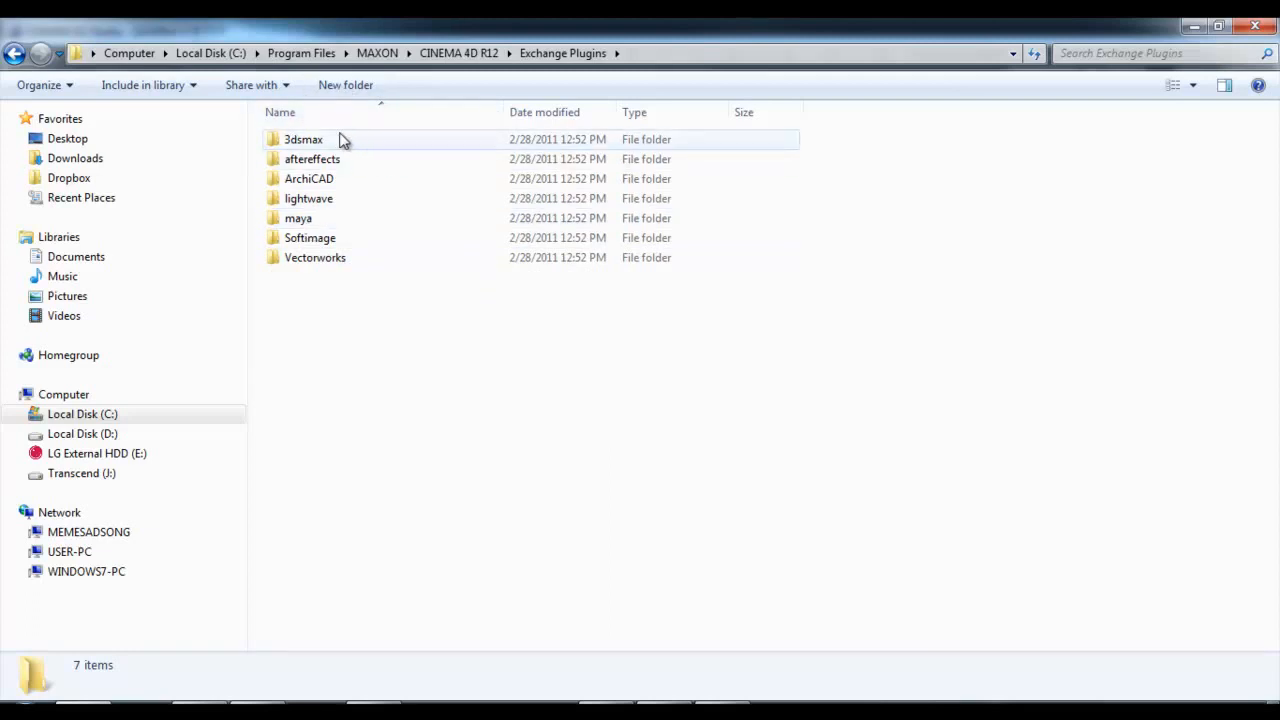
double_click(334, 162)
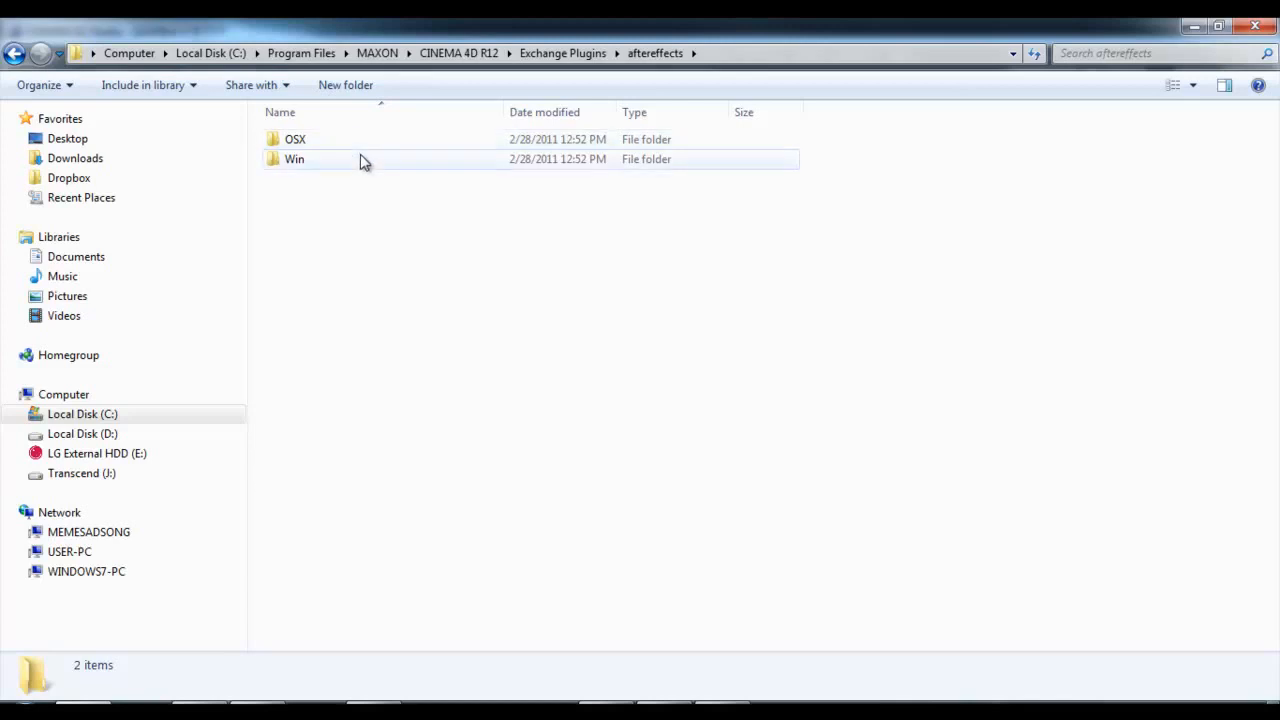
double_click(361, 159)
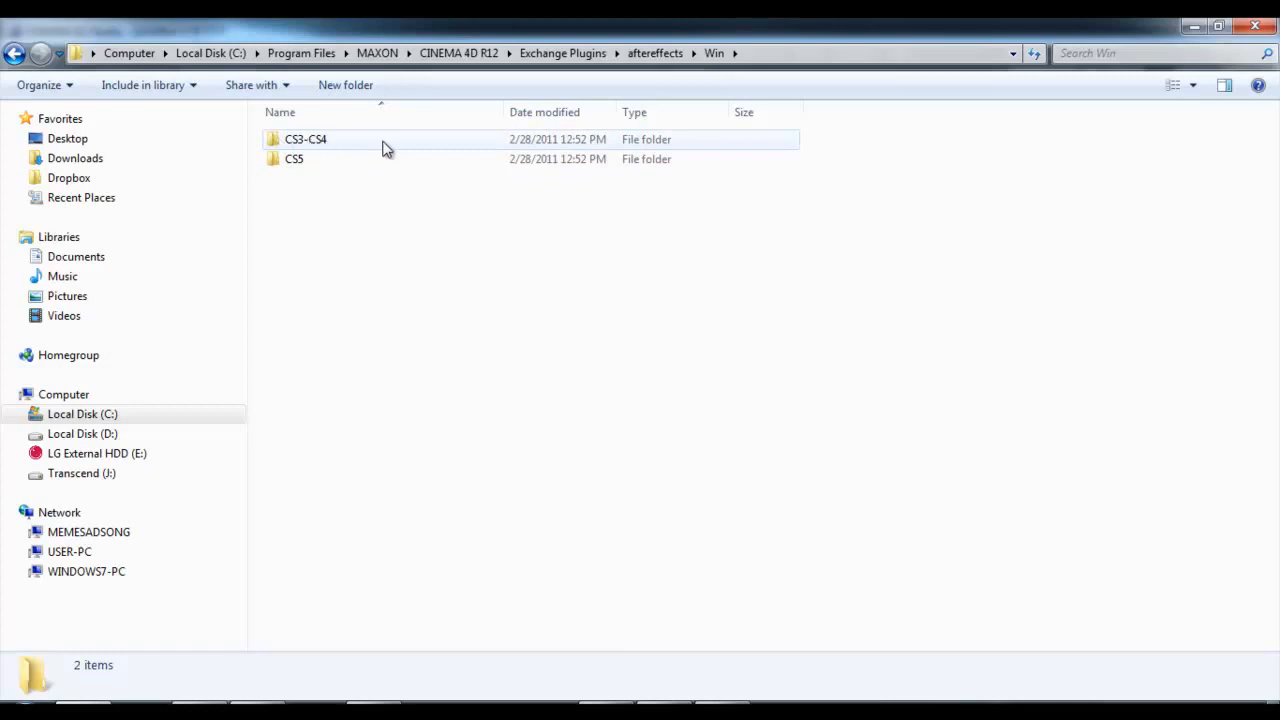
double_click(387, 148)
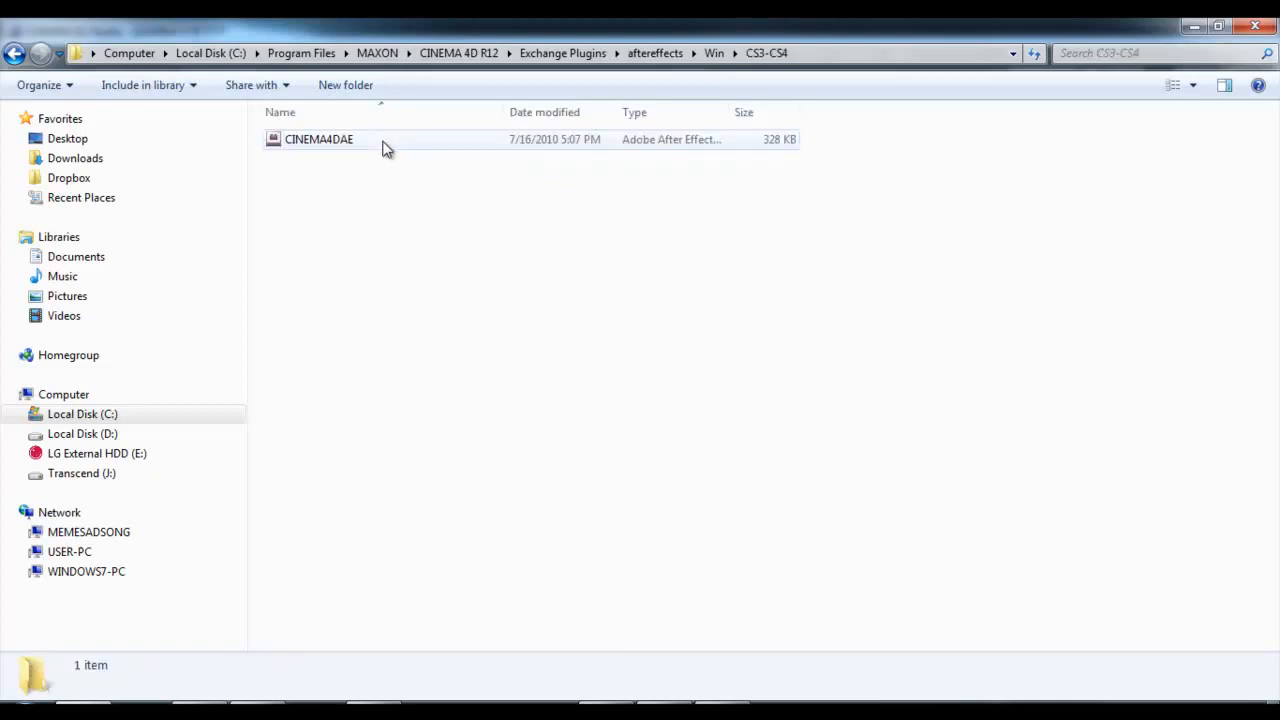
left_click(14, 53)
double_click(289, 157)
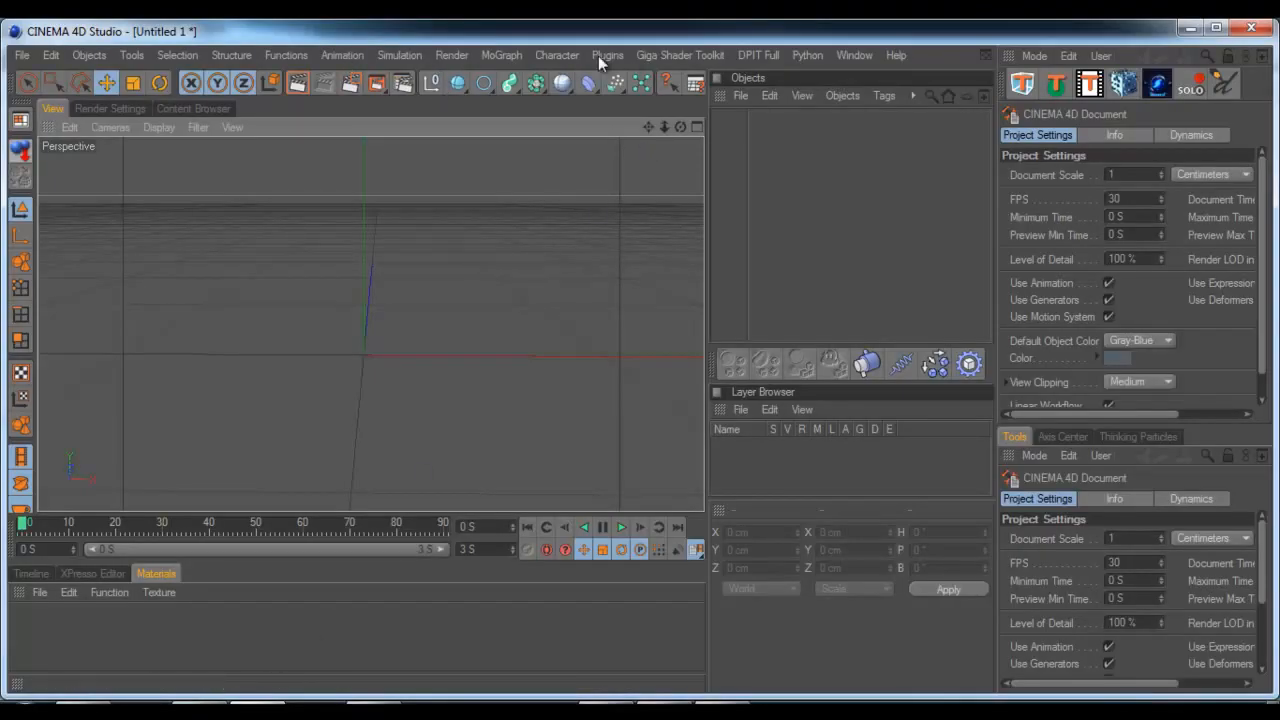
Step: Switch to CINEMA 4D and add a sphere primitive to the scene
left_click(506, 56)
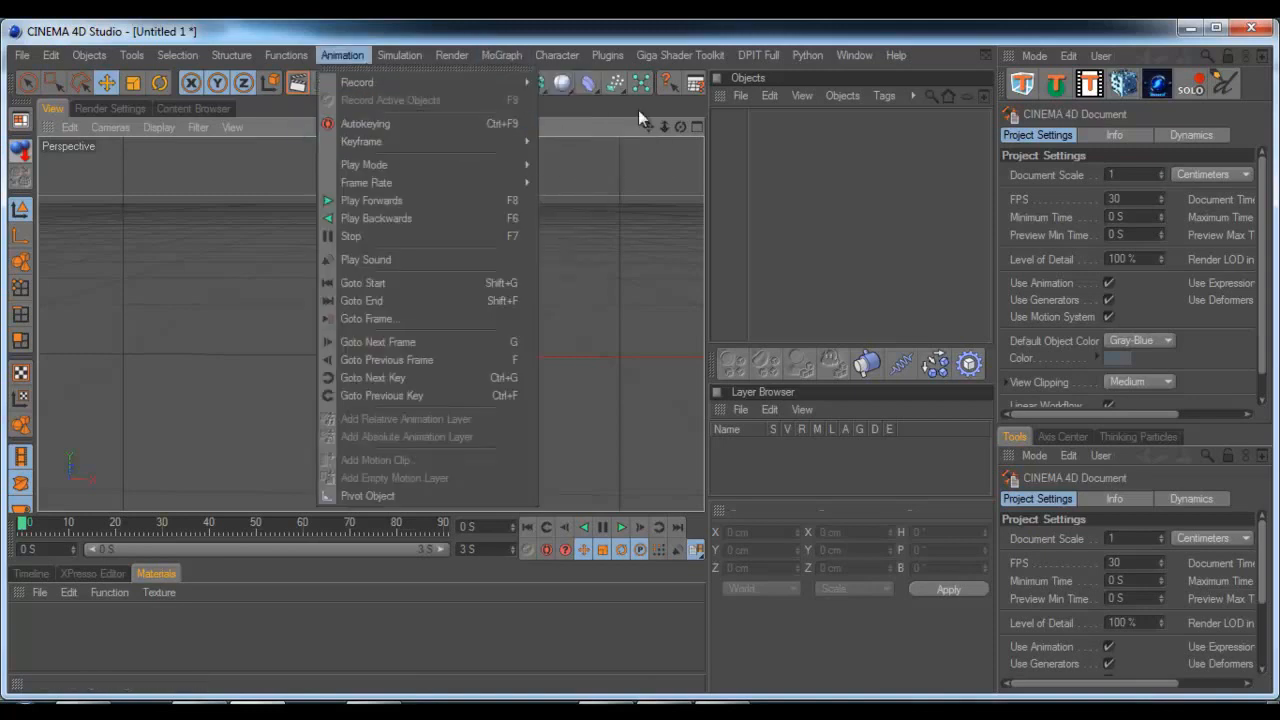
left_click(586, 113)
left_click_drag(458, 83, 644, 127)
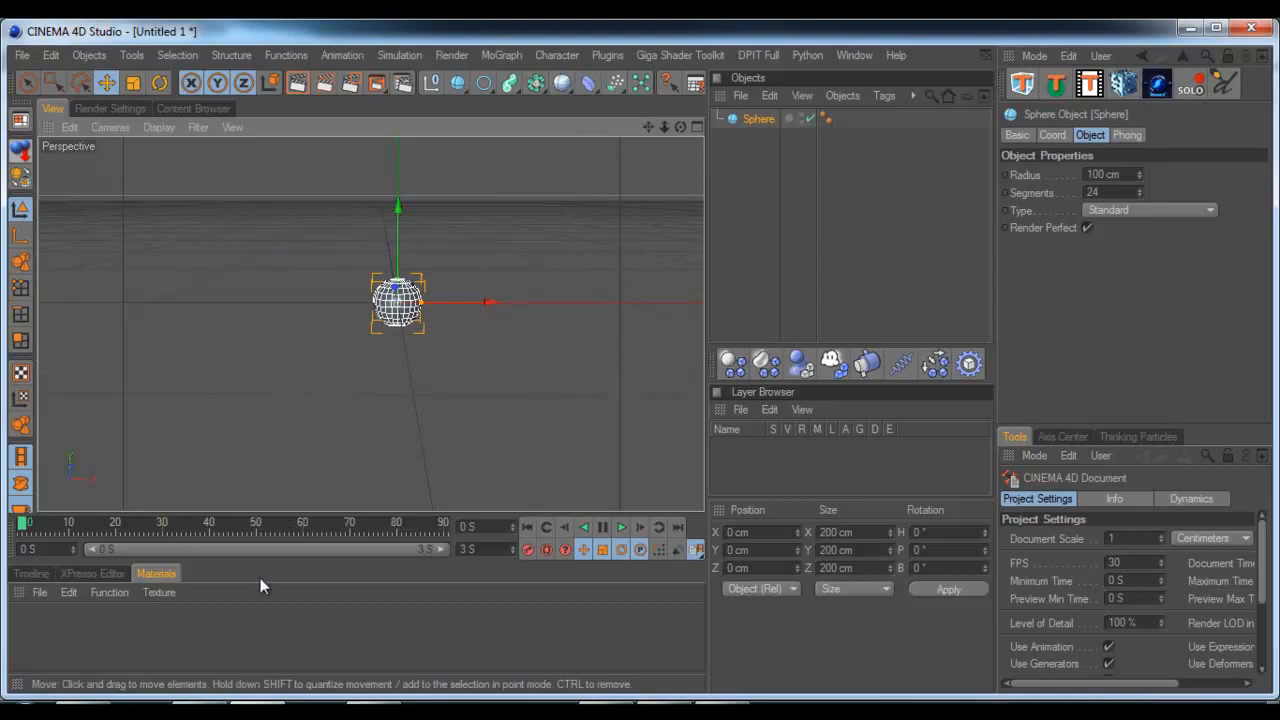
Step: Record the sphere's start key at frame 0 with autokeying on, and keyframe it around frame 21 at about X -933, Y 266, Z 54 cm
left_click(546, 549)
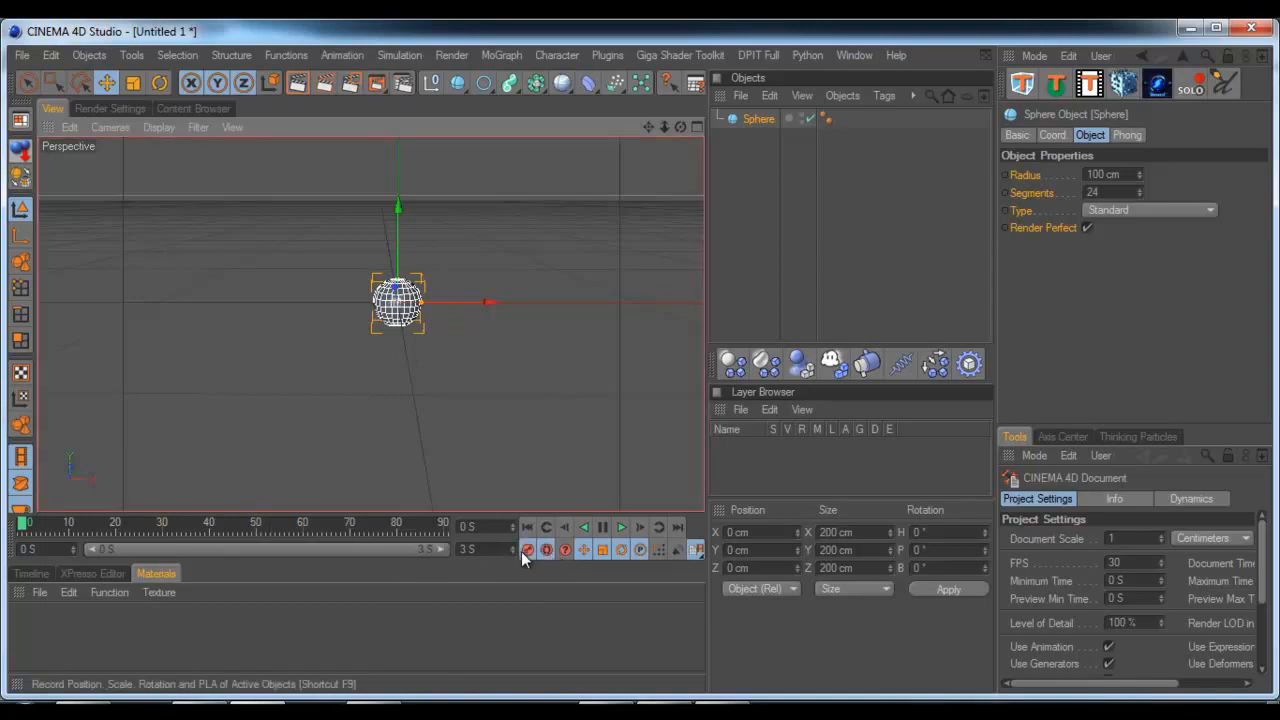
left_click_drag(24, 530, 66, 528)
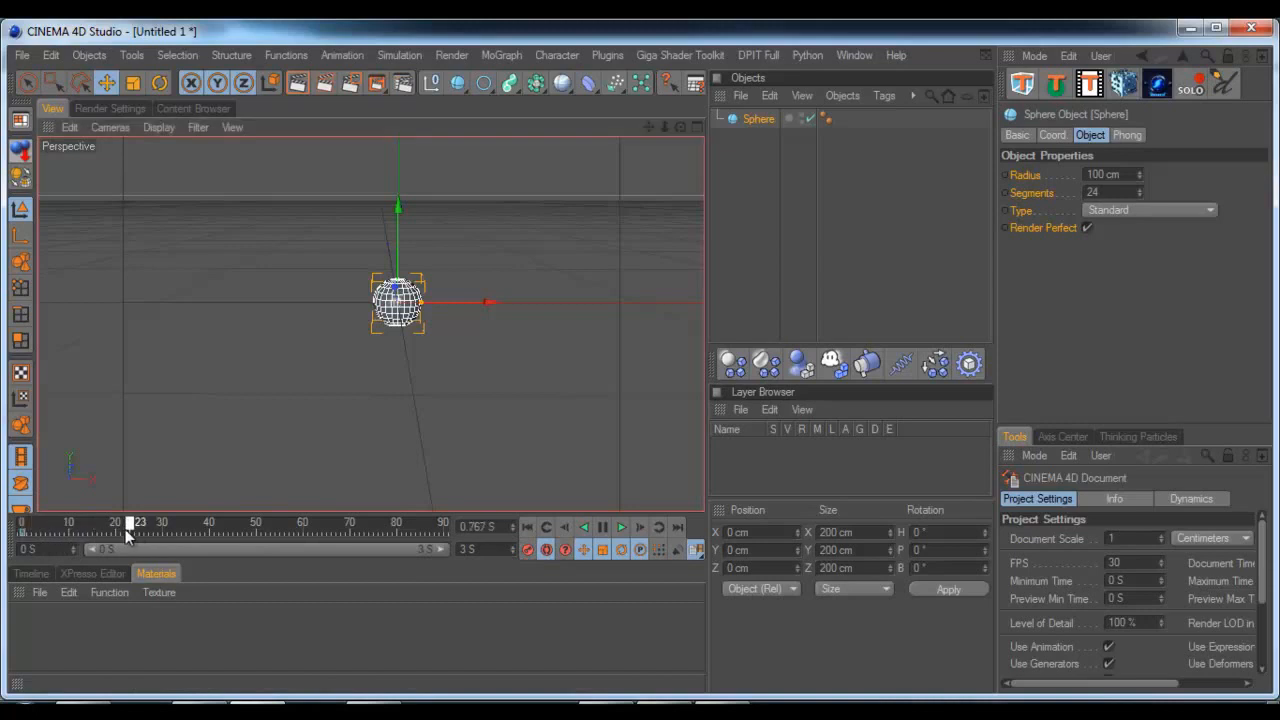
left_click_drag(398, 301, 172, 237)
Step: Keyframe the sphere at frame 41 at about X -766, Y -319 cm, and near frame 61 at about X 356, Y 186 cm
left_click_drag(121, 526, 141, 530)
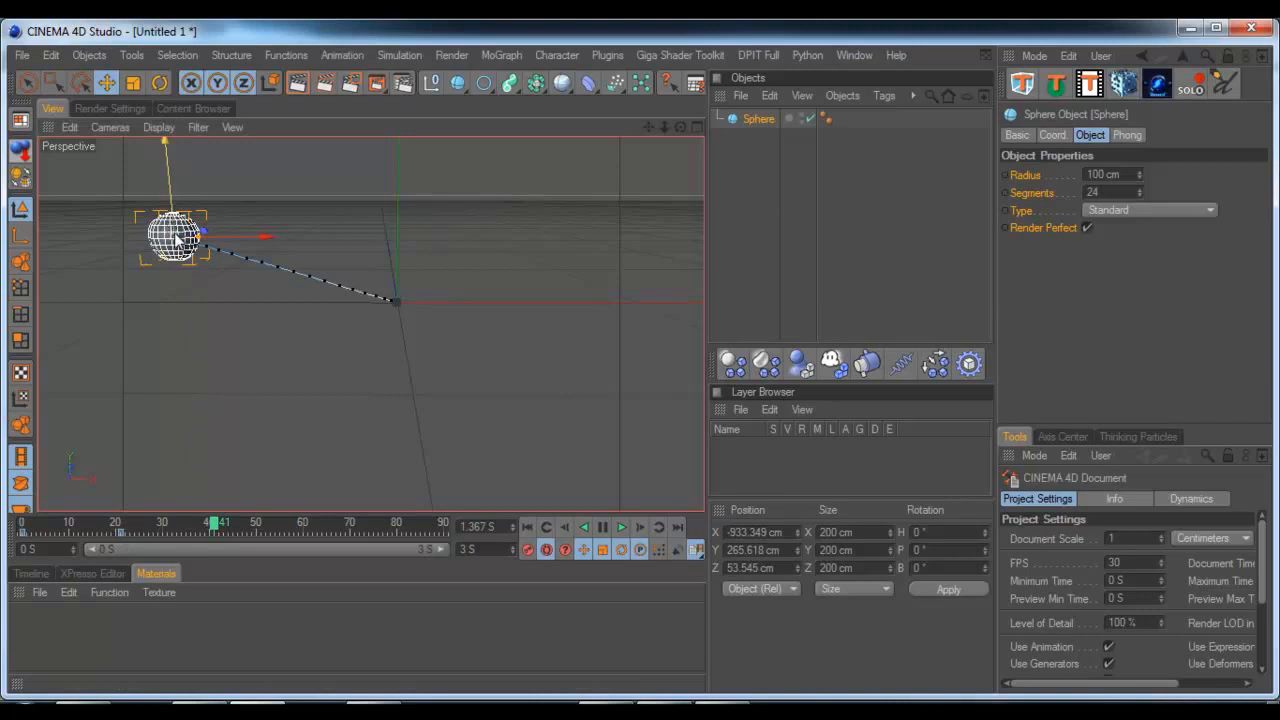
left_click_drag(176, 238, 212, 380)
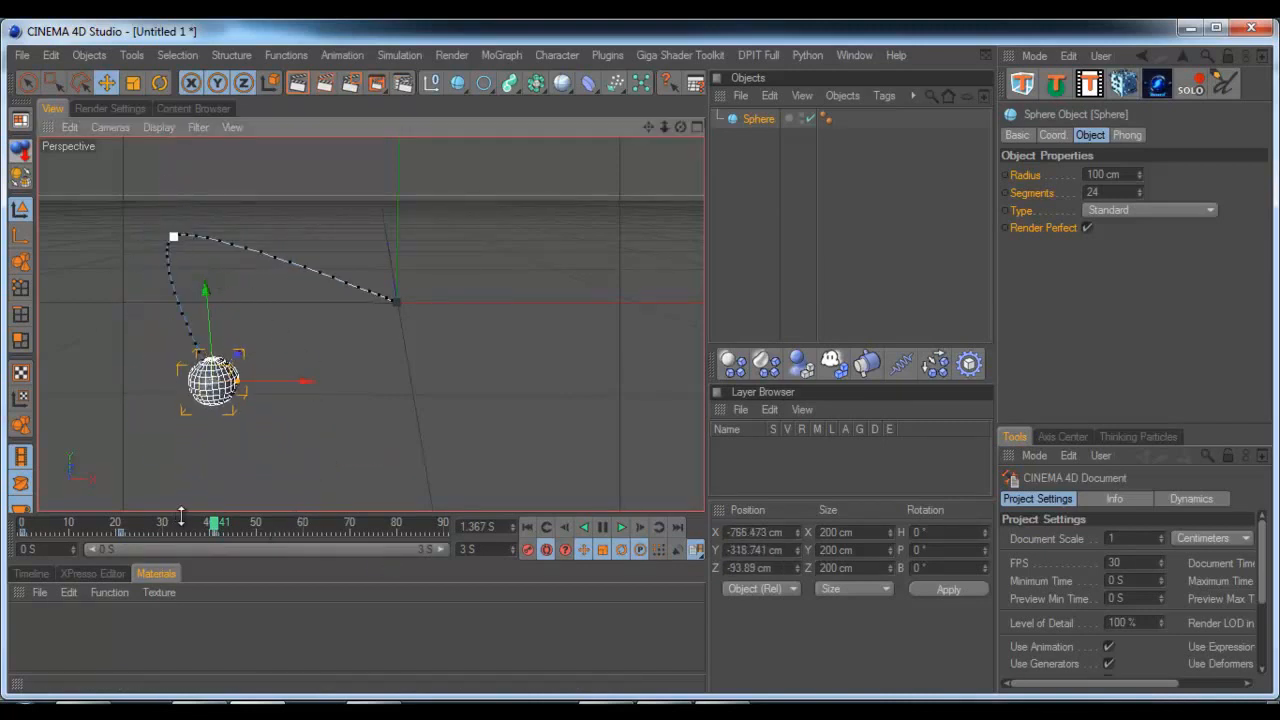
left_click_drag(212, 527, 318, 530)
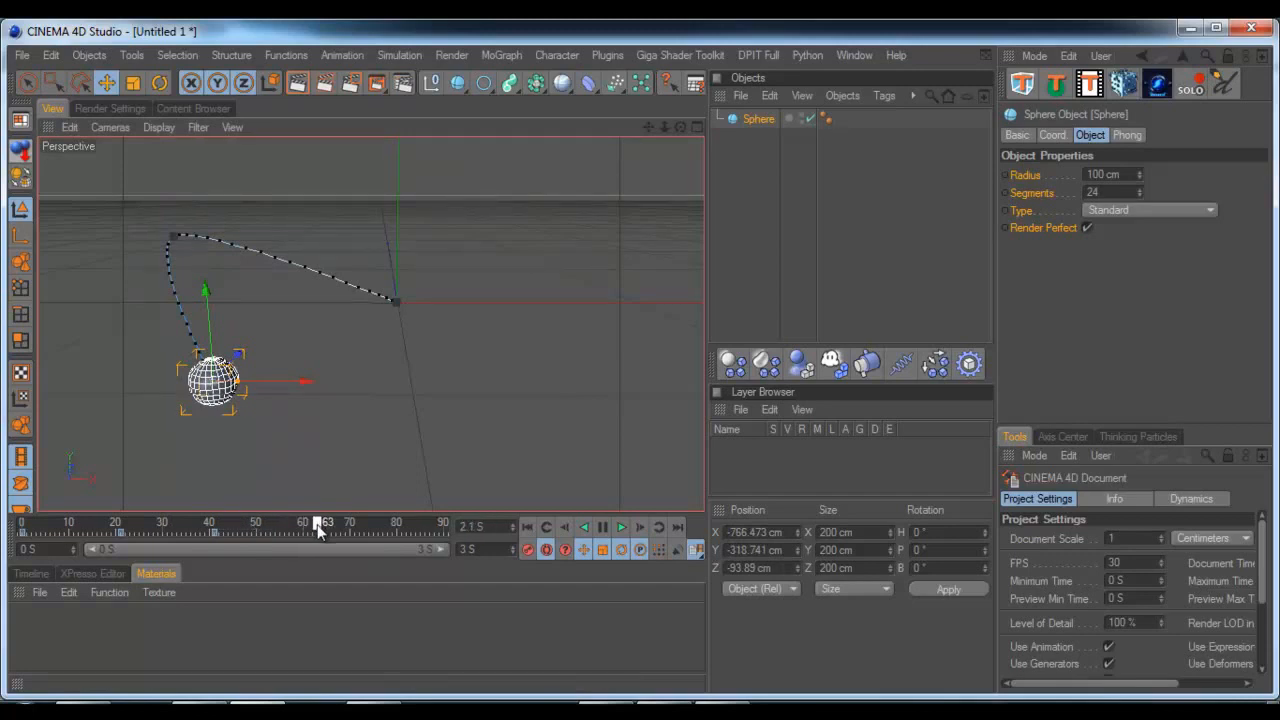
left_click_drag(220, 388, 641, 362)
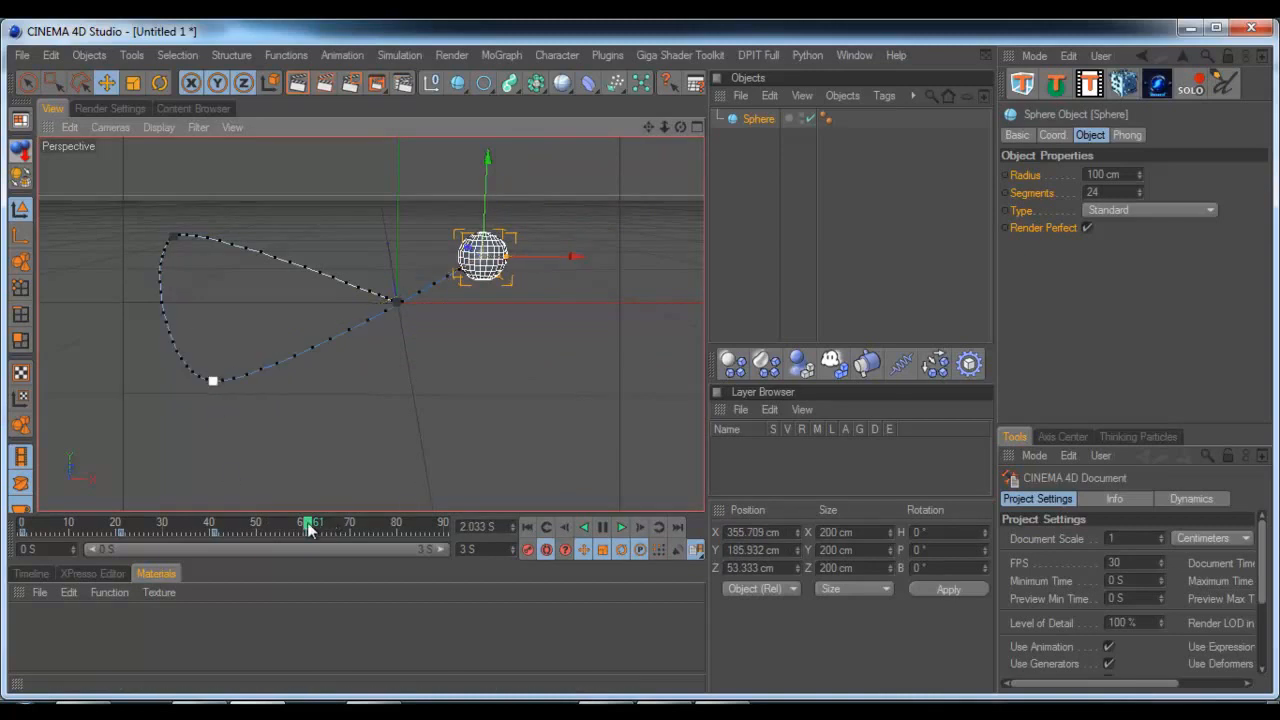
Step: Keyframe the sphere at frame 90 at about X -86, Y 932 cm, and scrub the motion back to frame 0
left_click_drag(308, 528, 452, 524)
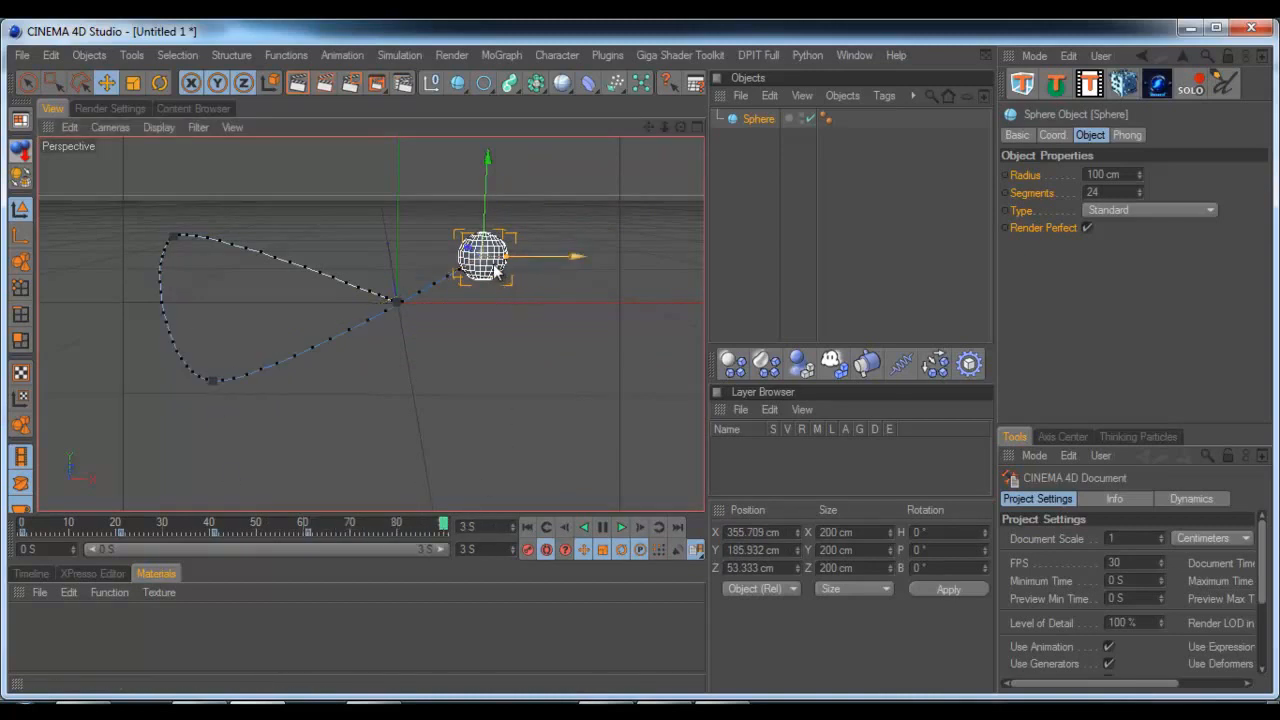
left_click_drag(493, 264, 639, 359)
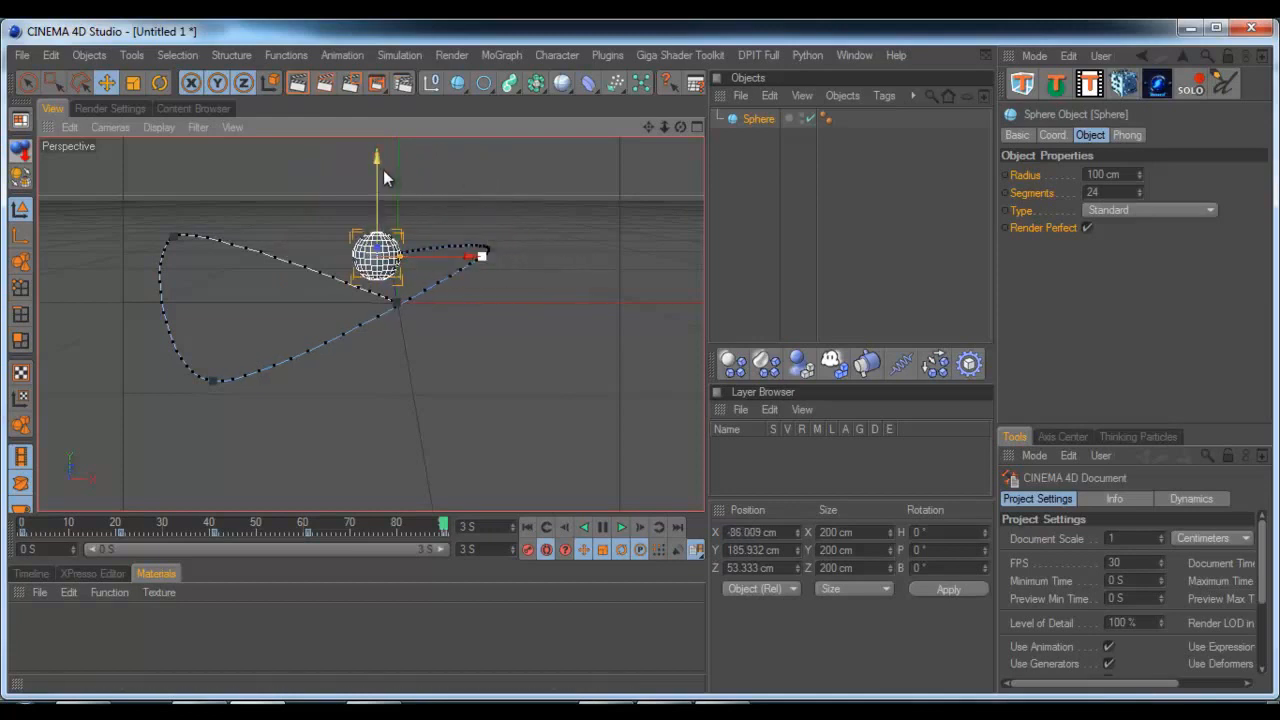
left_click_drag(383, 170, 402, 243)
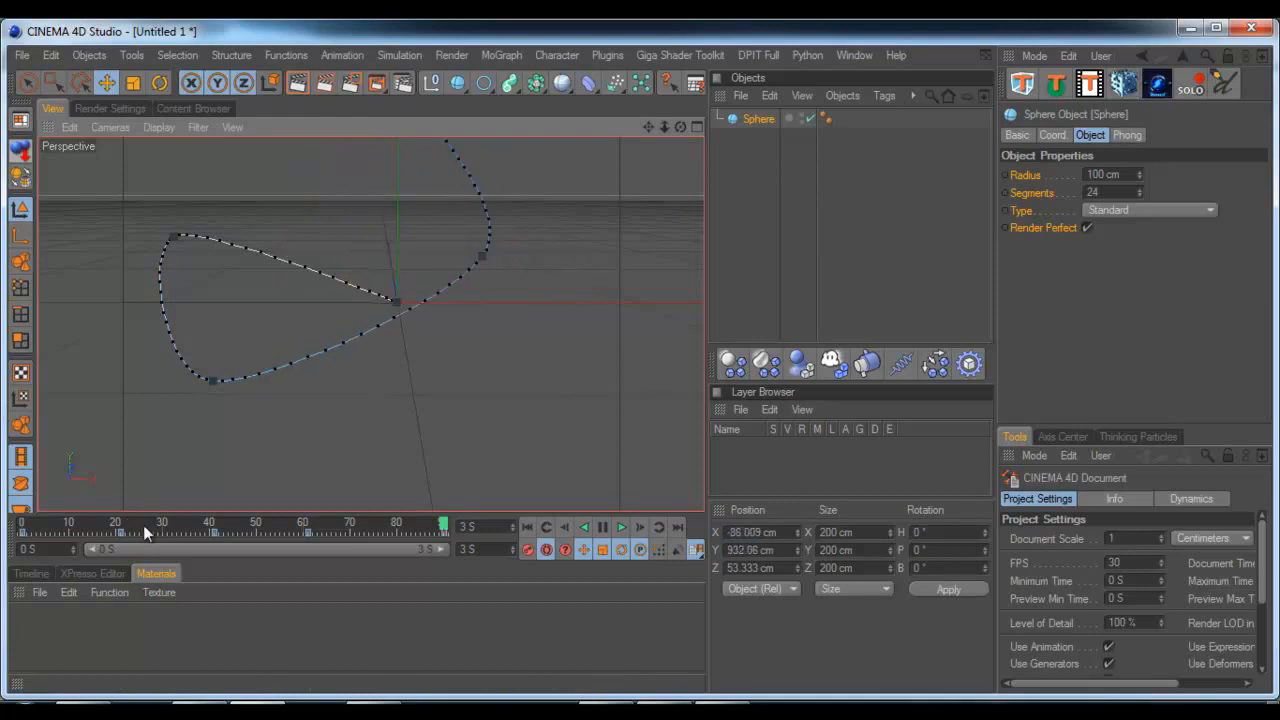
left_click_drag(445, 524, 199, 500)
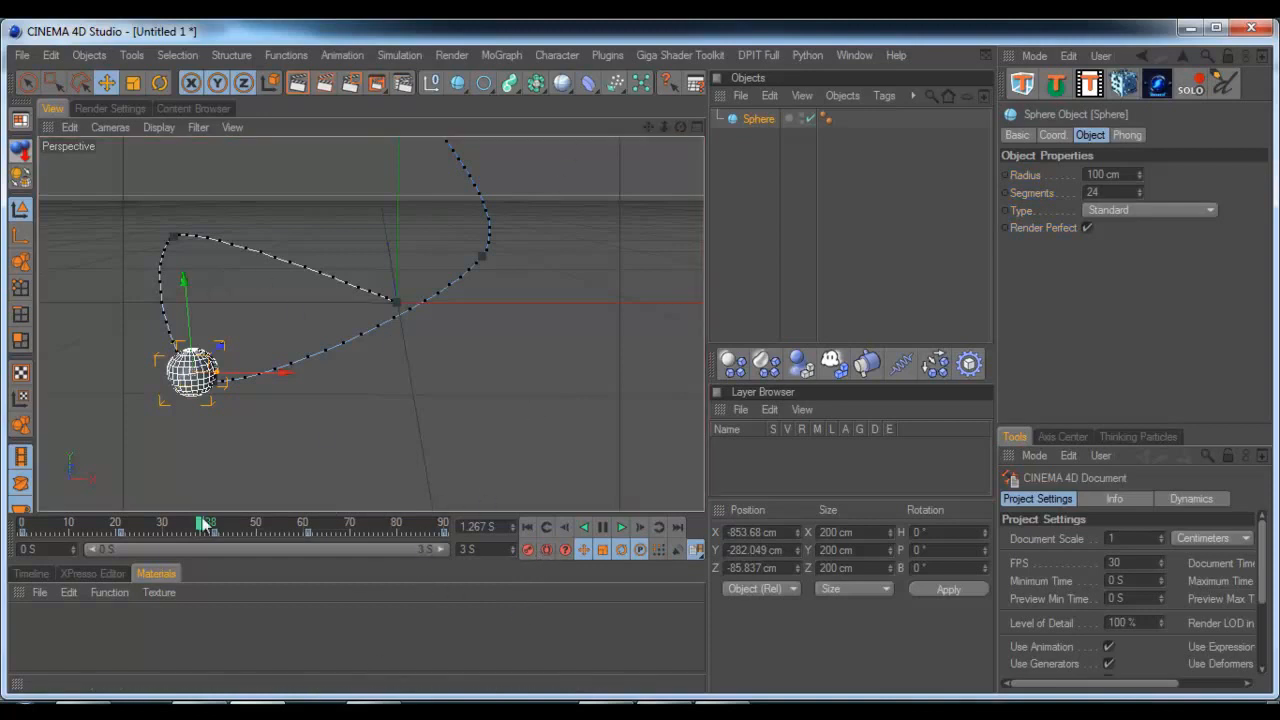
left_click_drag(200, 531, 4, 545)
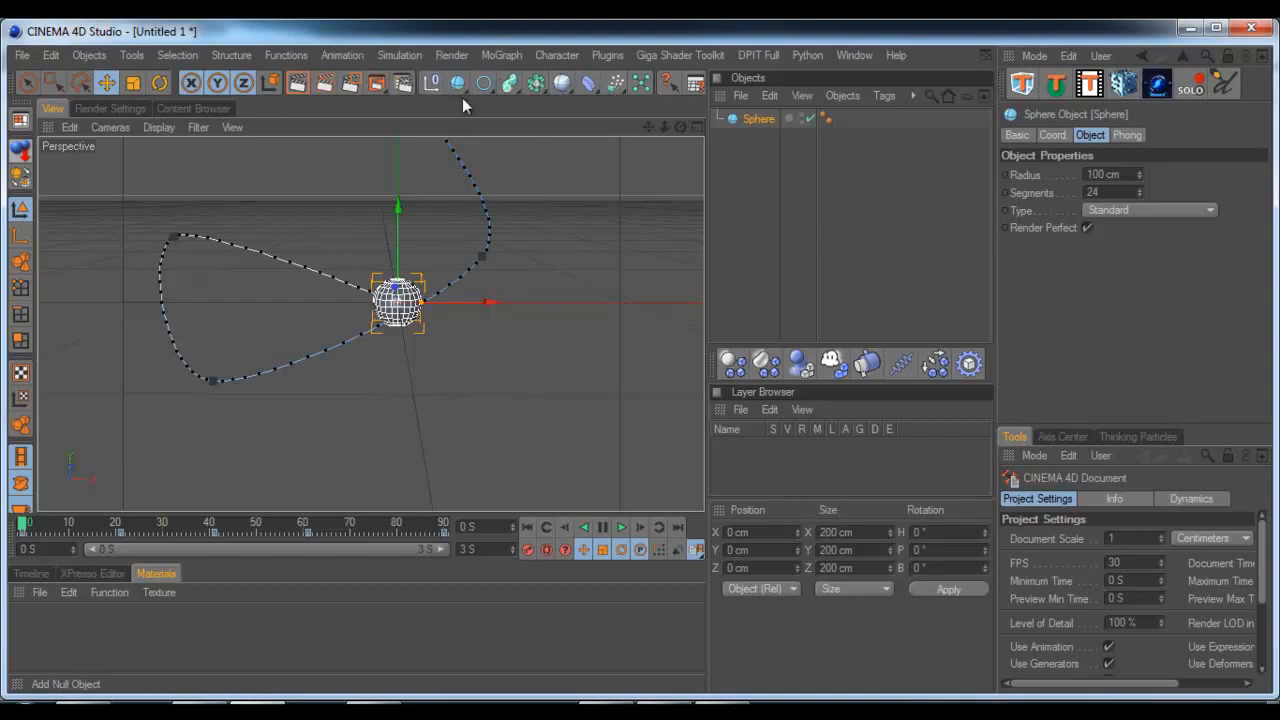
Step: Add an omni light with 0% intensity and make it a child of the sphere
left_click(562, 83)
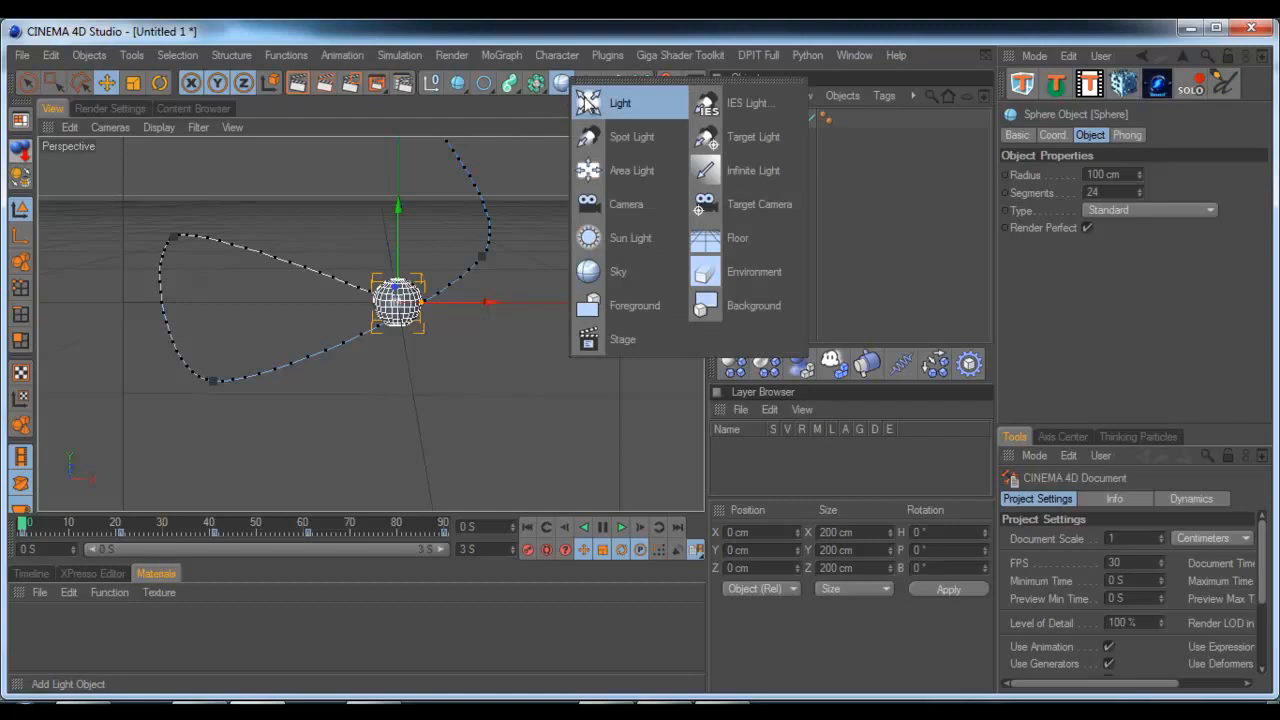
left_click(591, 101)
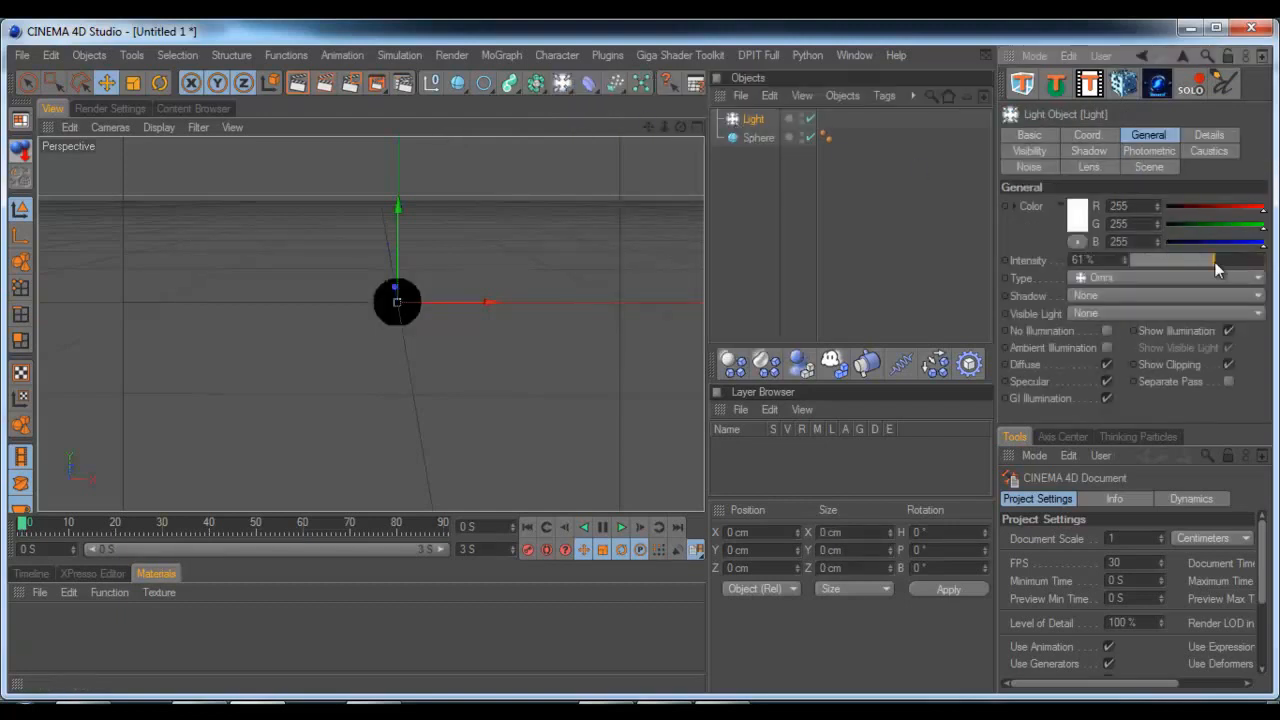
left_click_drag(1214, 261, 1125, 260)
mouse_move(752, 122)
left_mouse_down()
mouse_move(758, 135)
mouse_move(744, 134)
left_mouse_up()
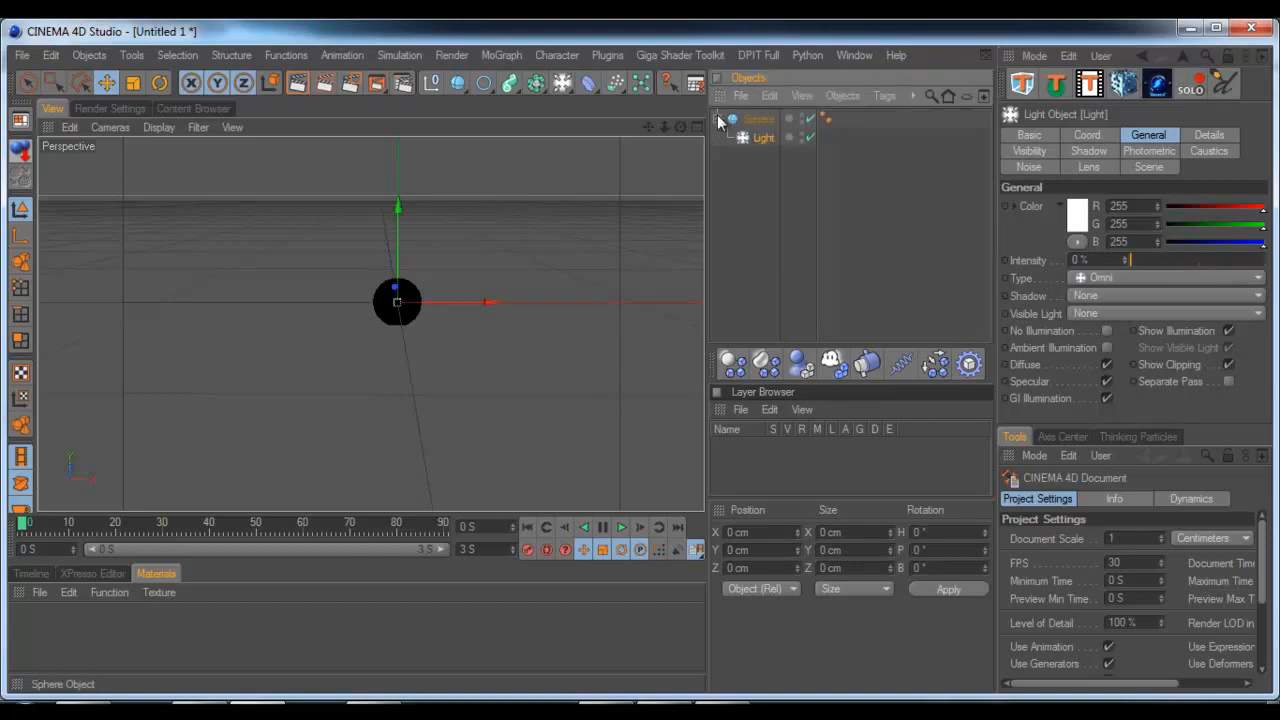
left_click(717, 118)
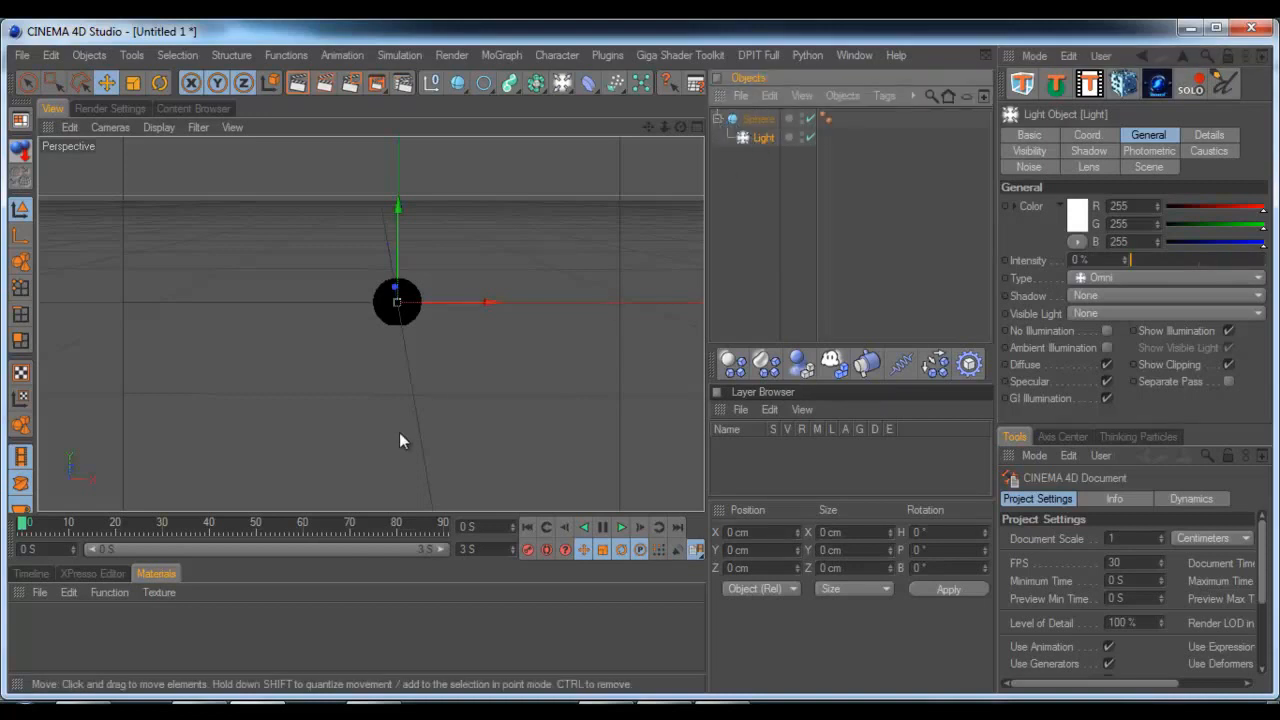
Step: Check the child light along the timeline, return to frame 0, and raise the light to about Y 106 cm at the sphere's top
left_click_drag(22, 524, 176, 526)
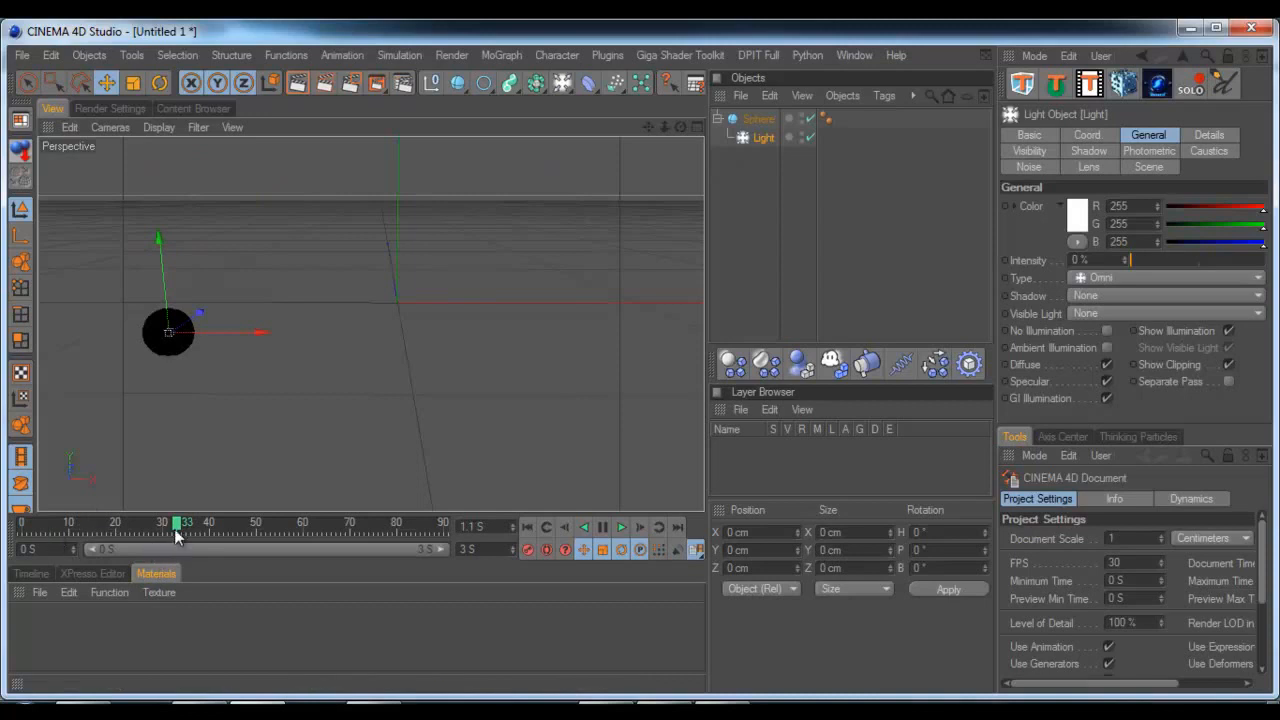
left_click_drag(176, 531, 258, 531)
left_click_drag(338, 537, 15, 546)
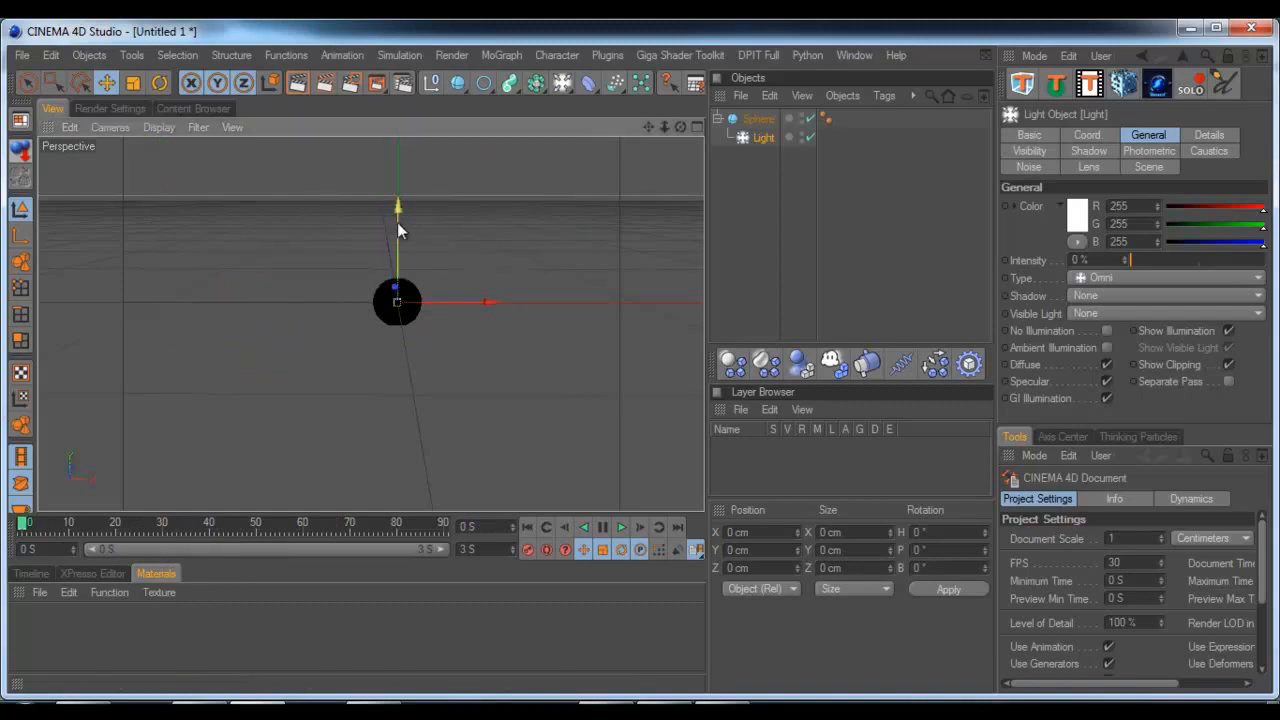
left_click_drag(397, 222, 640, 363)
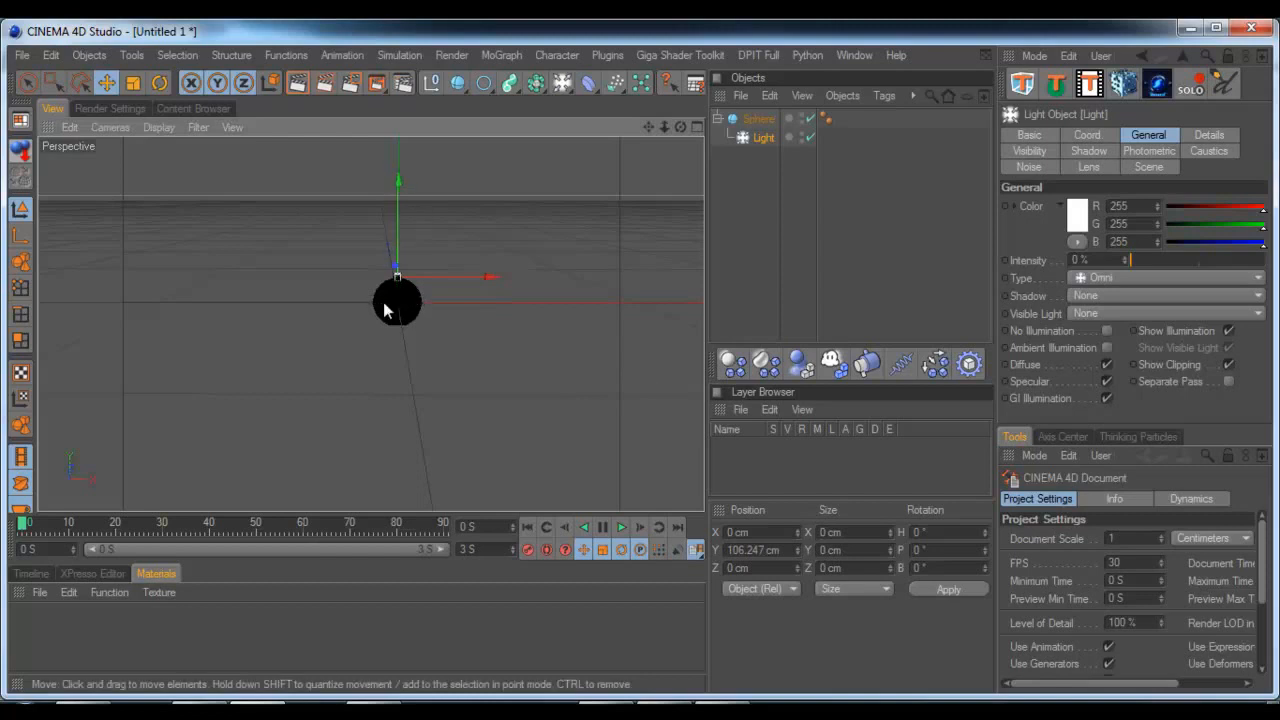
left_click_drag(664, 127, 514, 183)
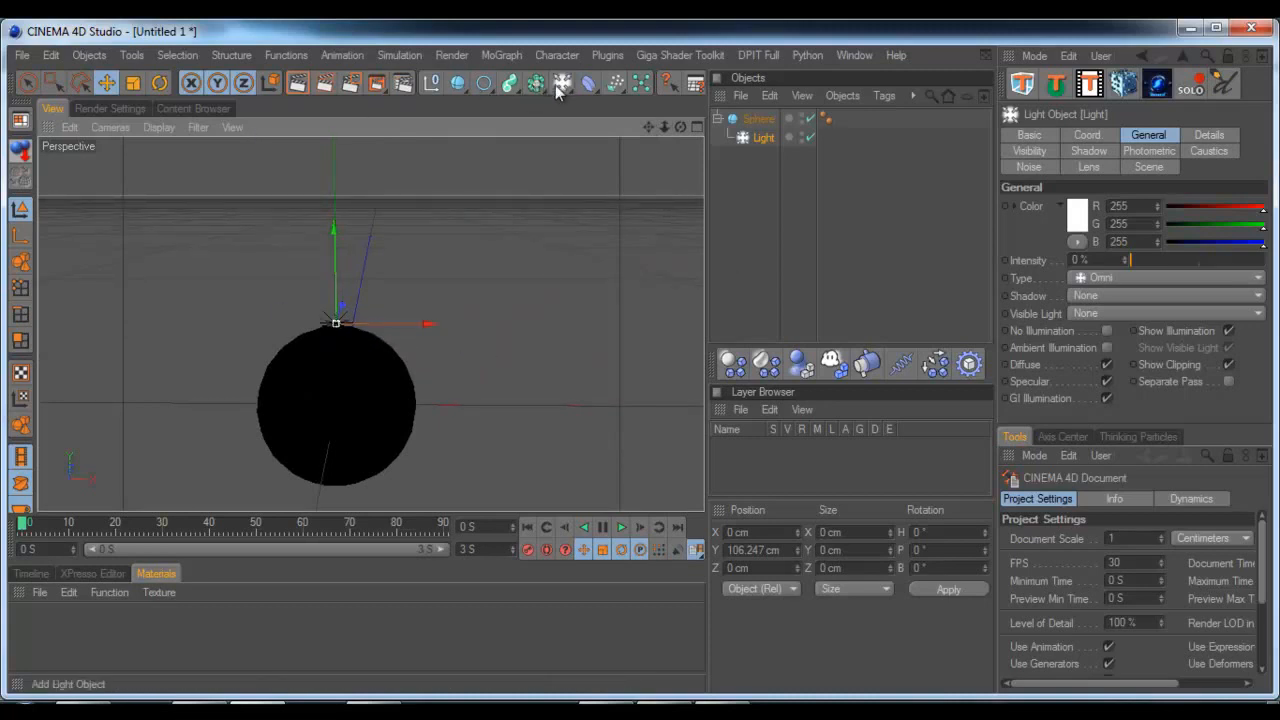
Step: Add two unparented omni lights, one in front of the sphere at about Z -739 cm and one behind it at about Z 1016 cm
left_click_drag(562, 88, 647, 112)
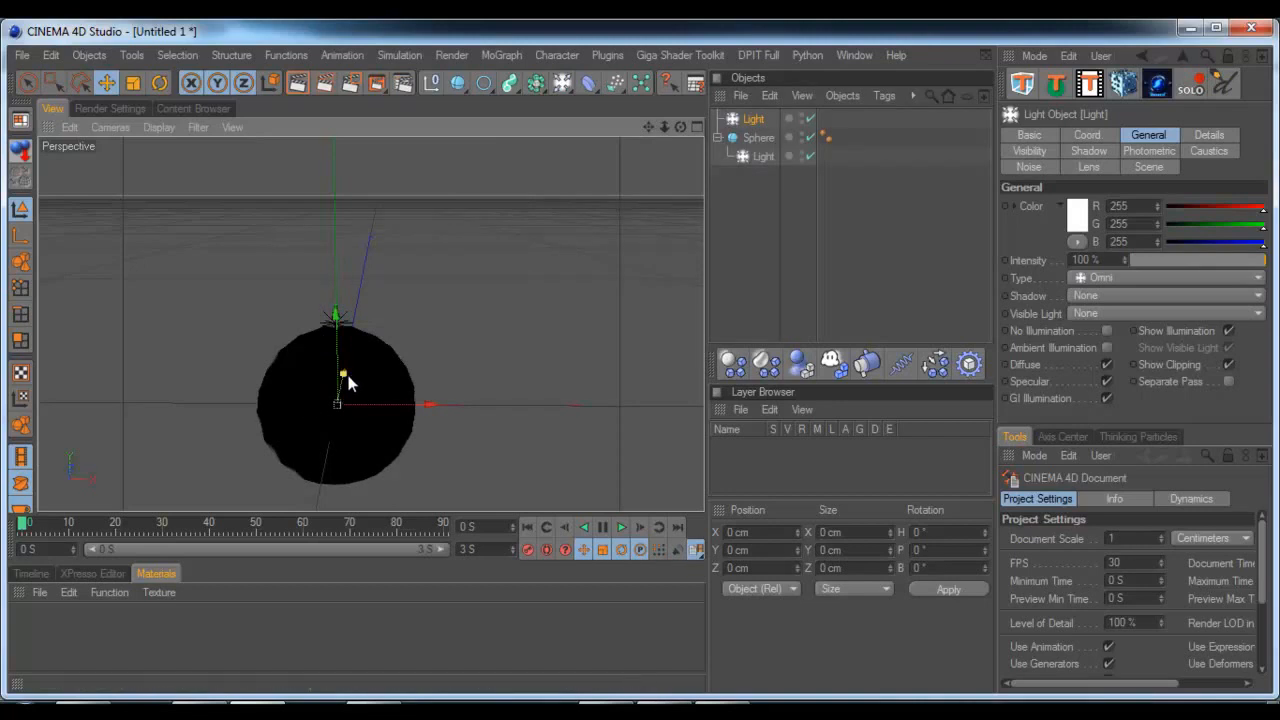
left_click_drag(350, 375, 640, 360)
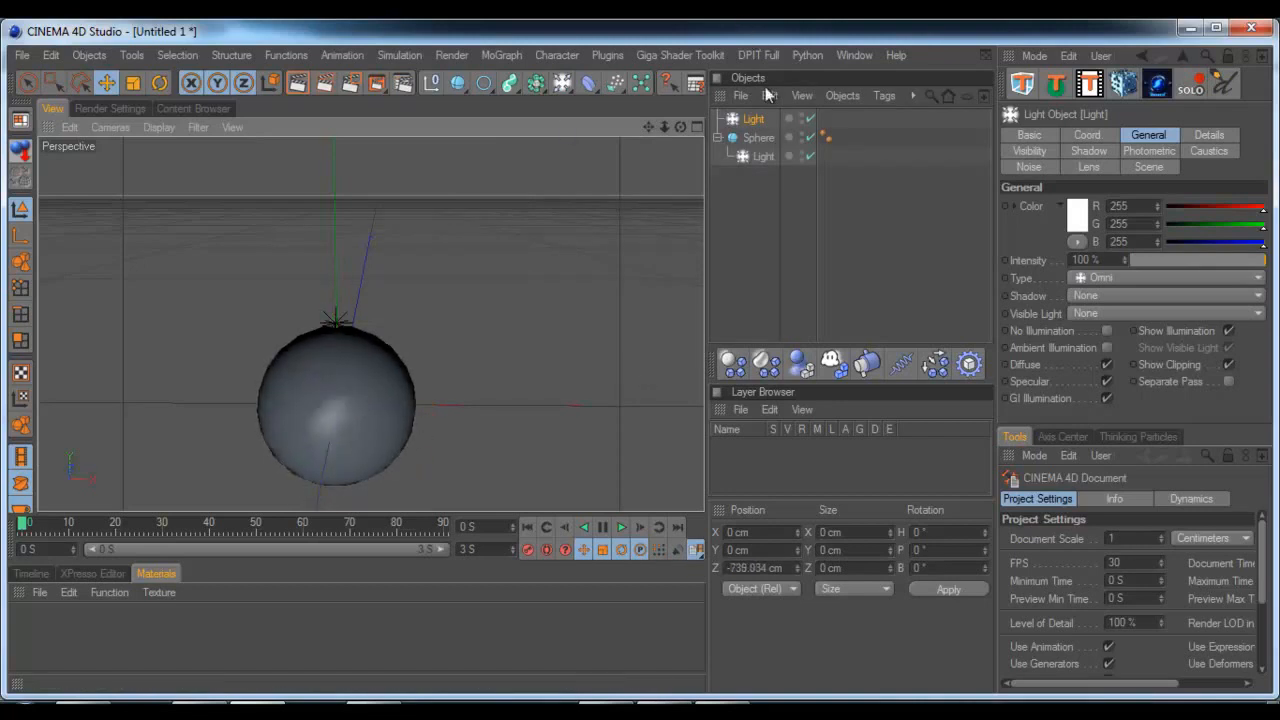
left_click(564, 83)
left_click_drag(348, 373, 641, 357)
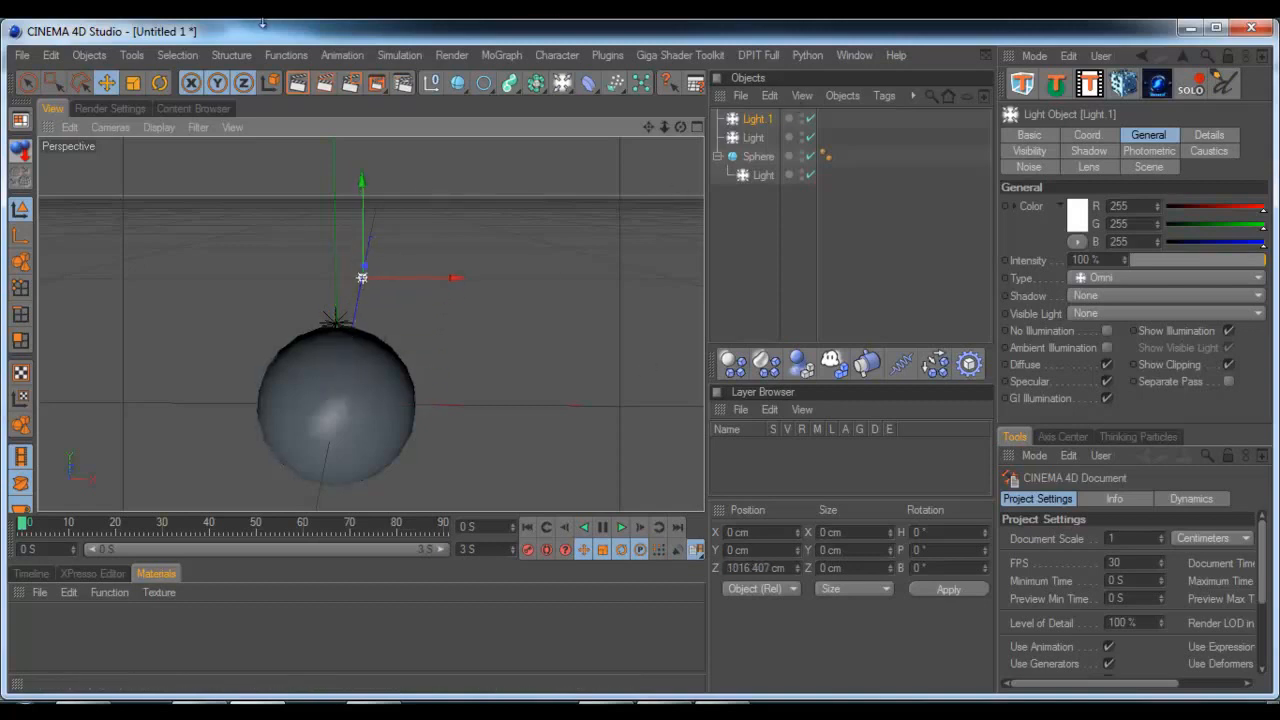
Step: Add a third unparented omni light high above the sphere at about Y 925 cm
left_click(562, 83)
left_click_drag(350, 345, 640, 358)
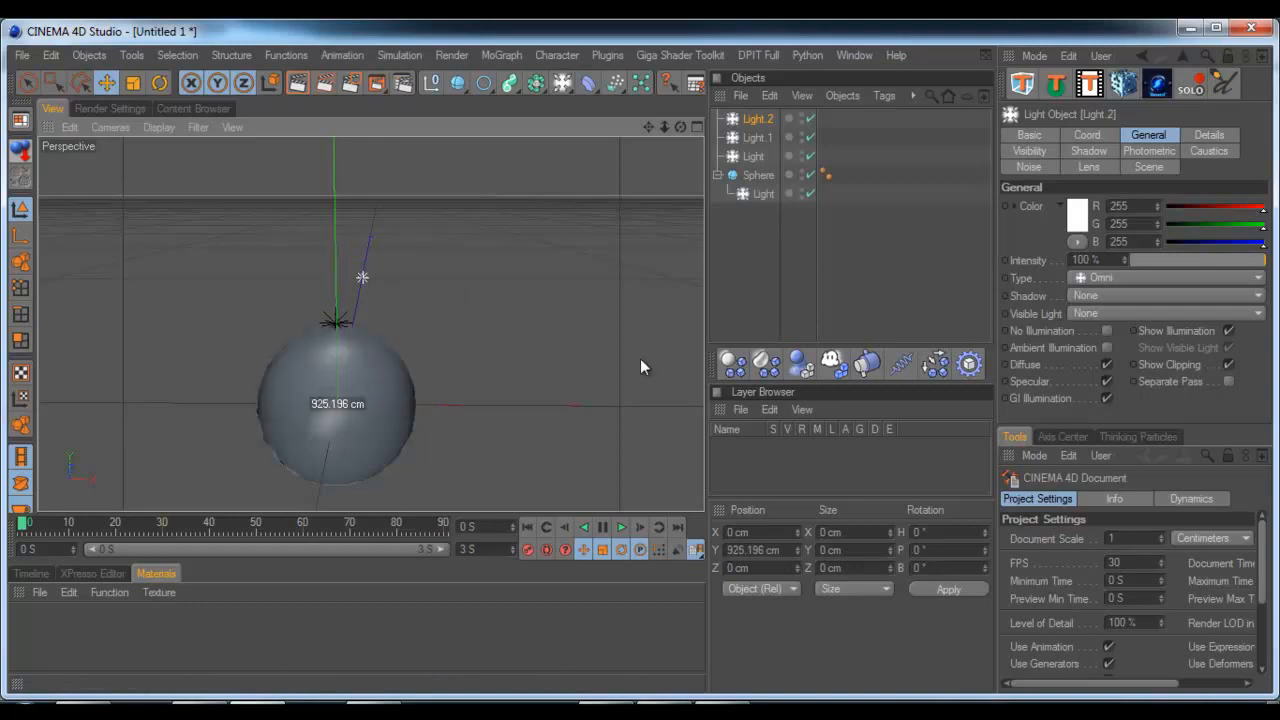
left_click_drag(646, 122, 640, 359)
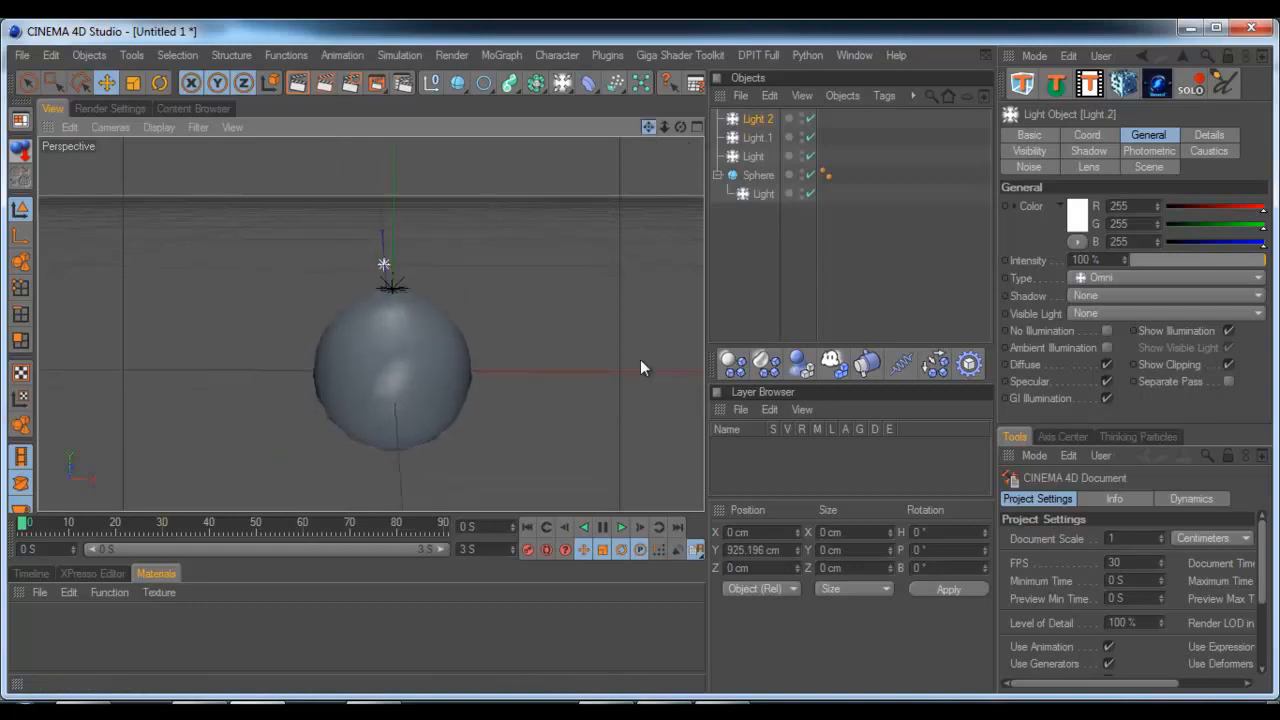
Step: Group the three unparented lights under a null and rename it "lights"
left_click(753, 157)
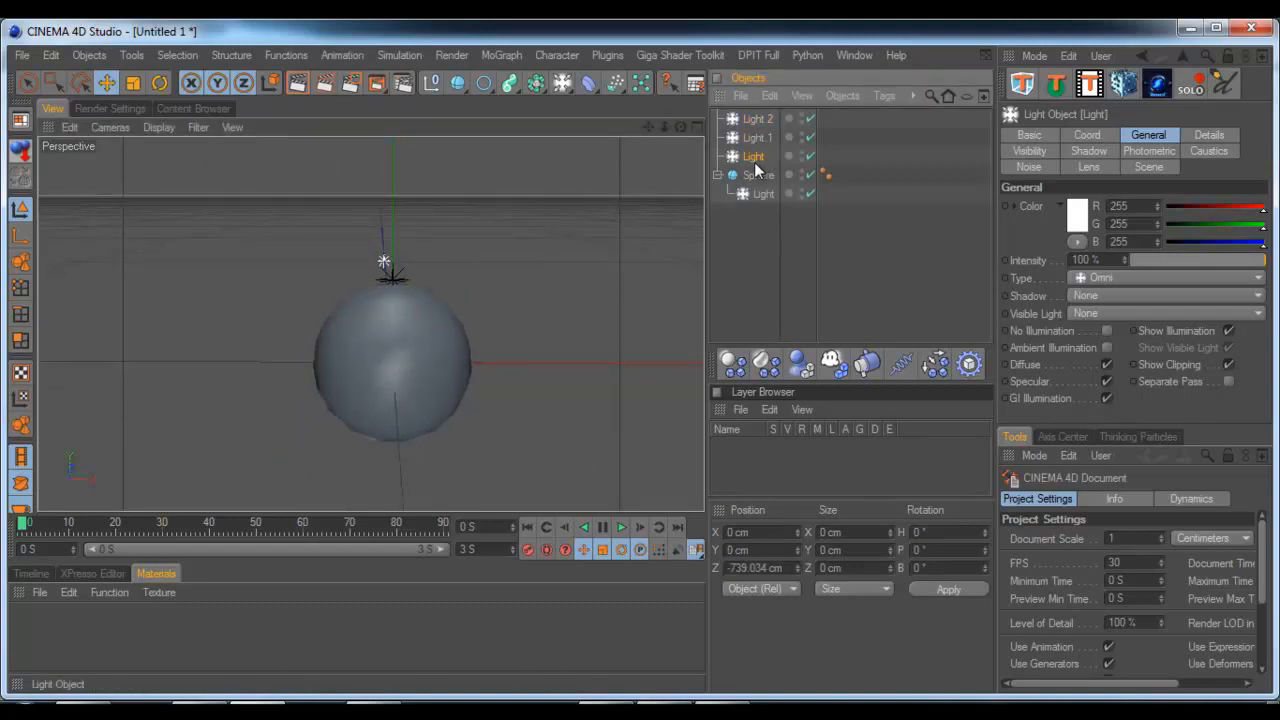
left_click(765, 118, "shift")
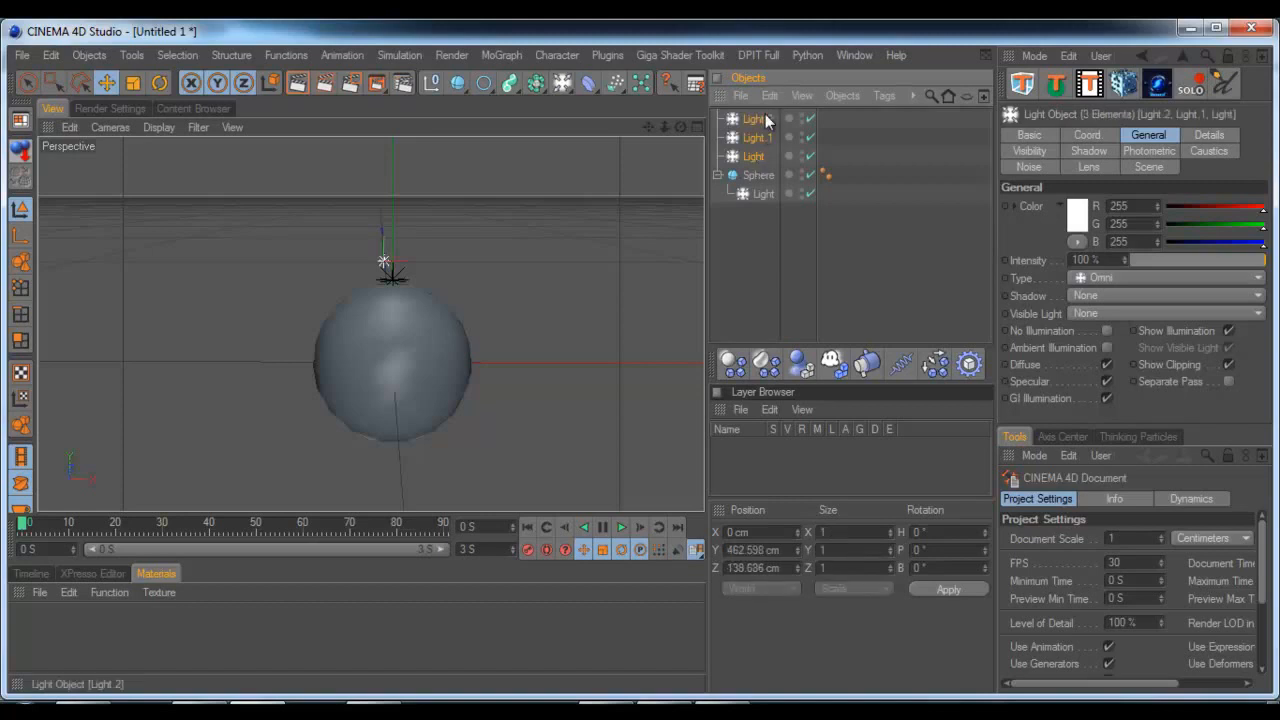
key("alt+g")
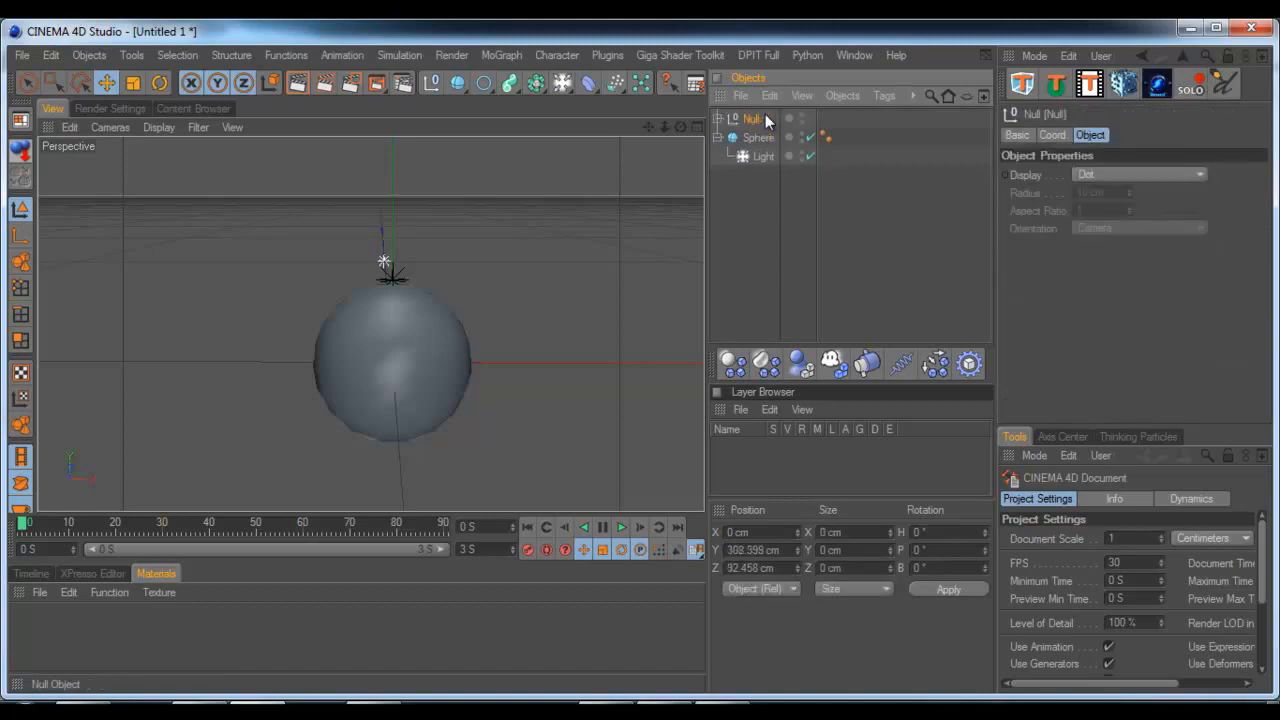
double_click(736, 119)
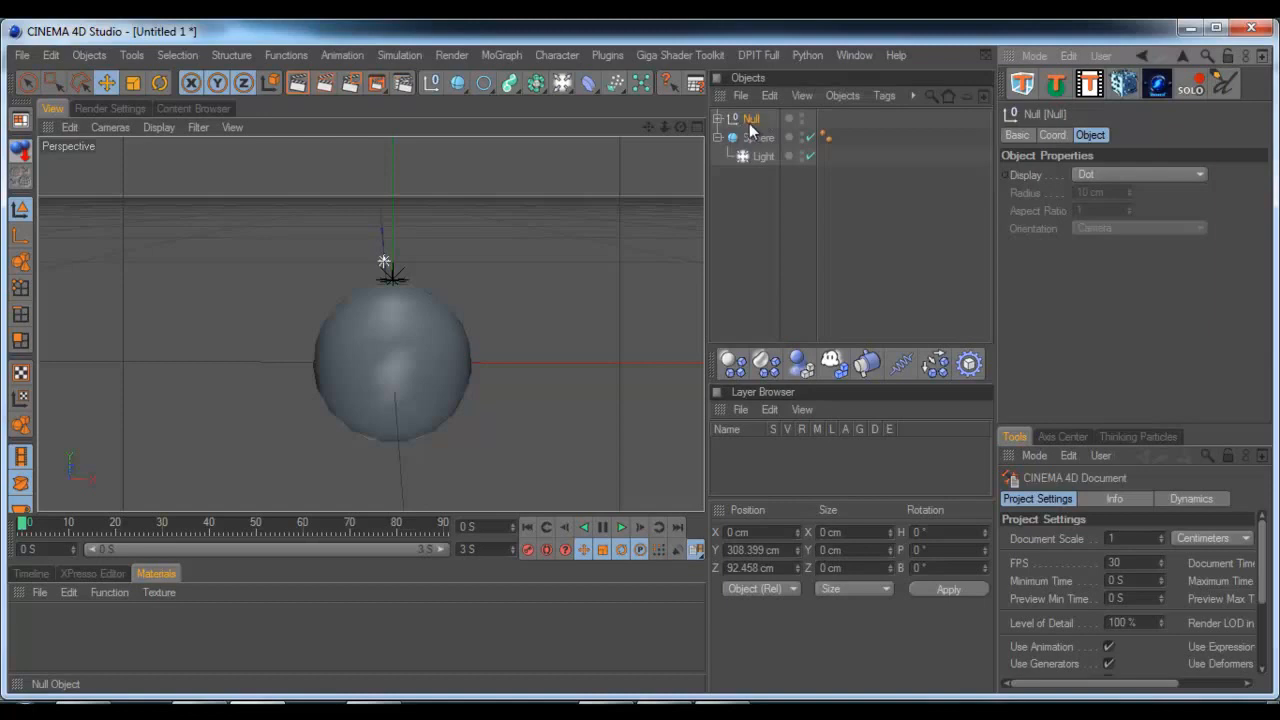
double_click(751, 119)
type("lights")
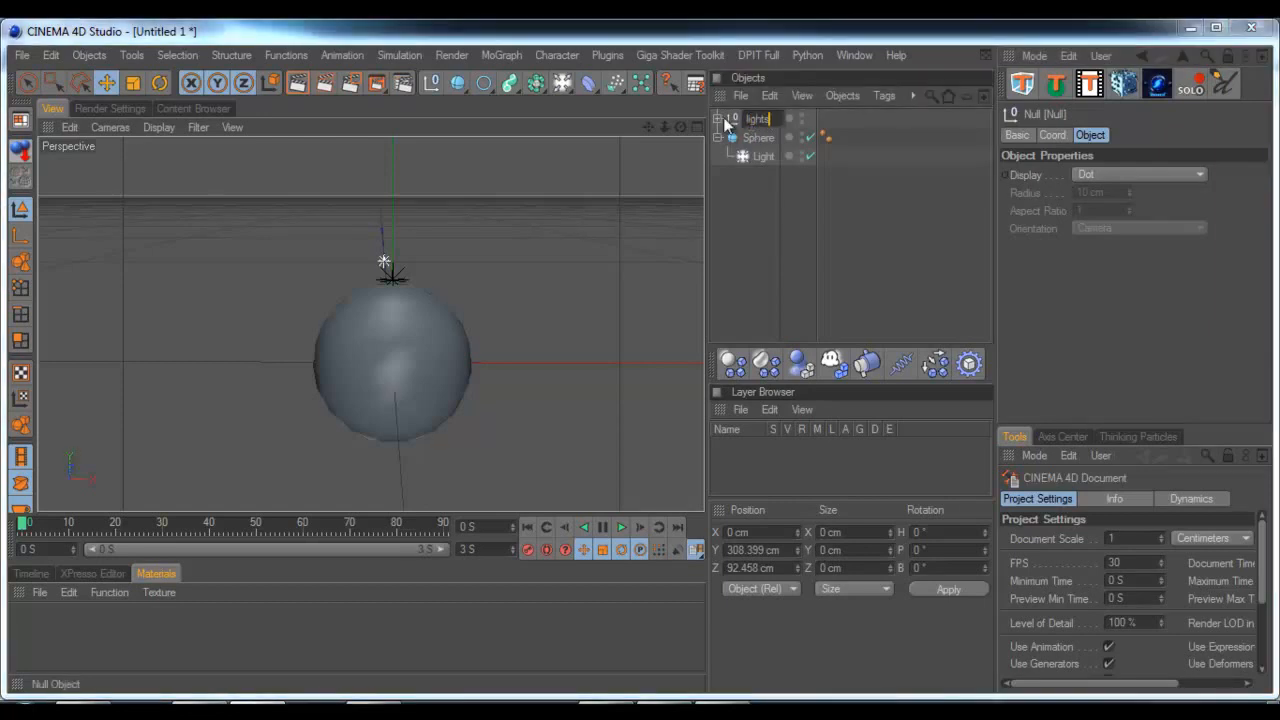
left_click(722, 118)
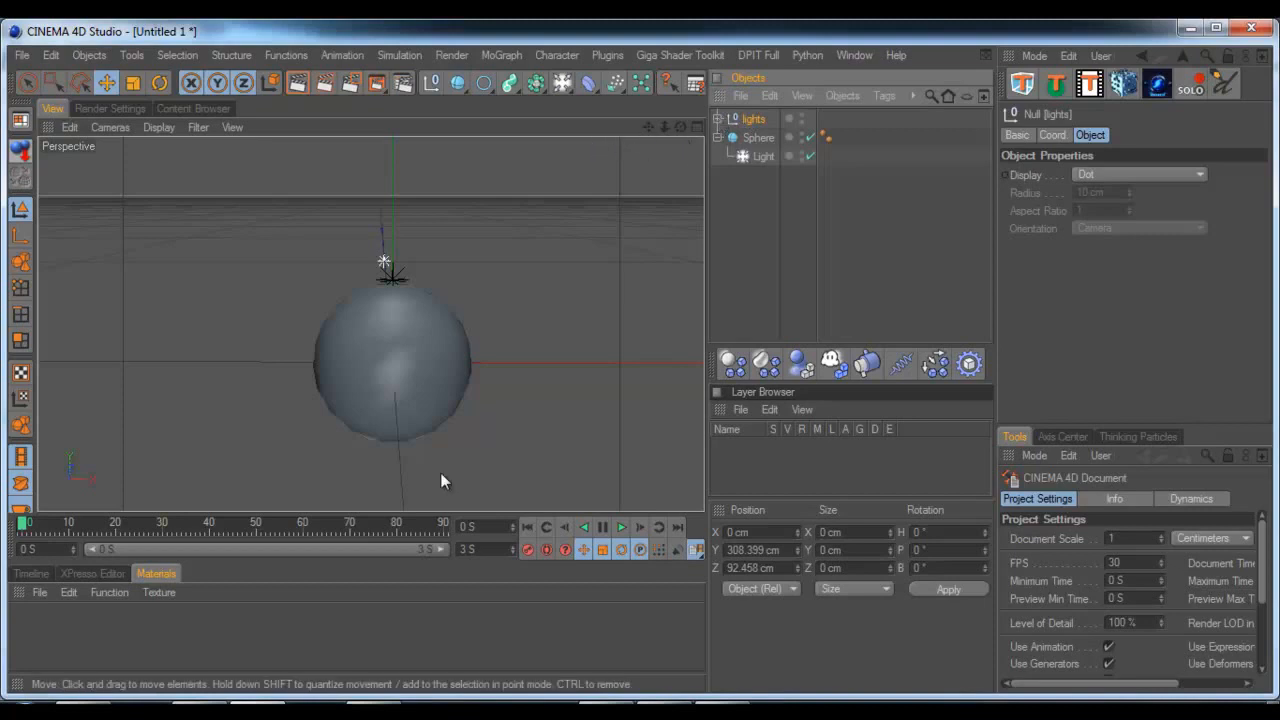
Step: Apply the Conc Panel 2 material from the Concrete library folder to the sphere and render a preview of the view
left_click(193, 108)
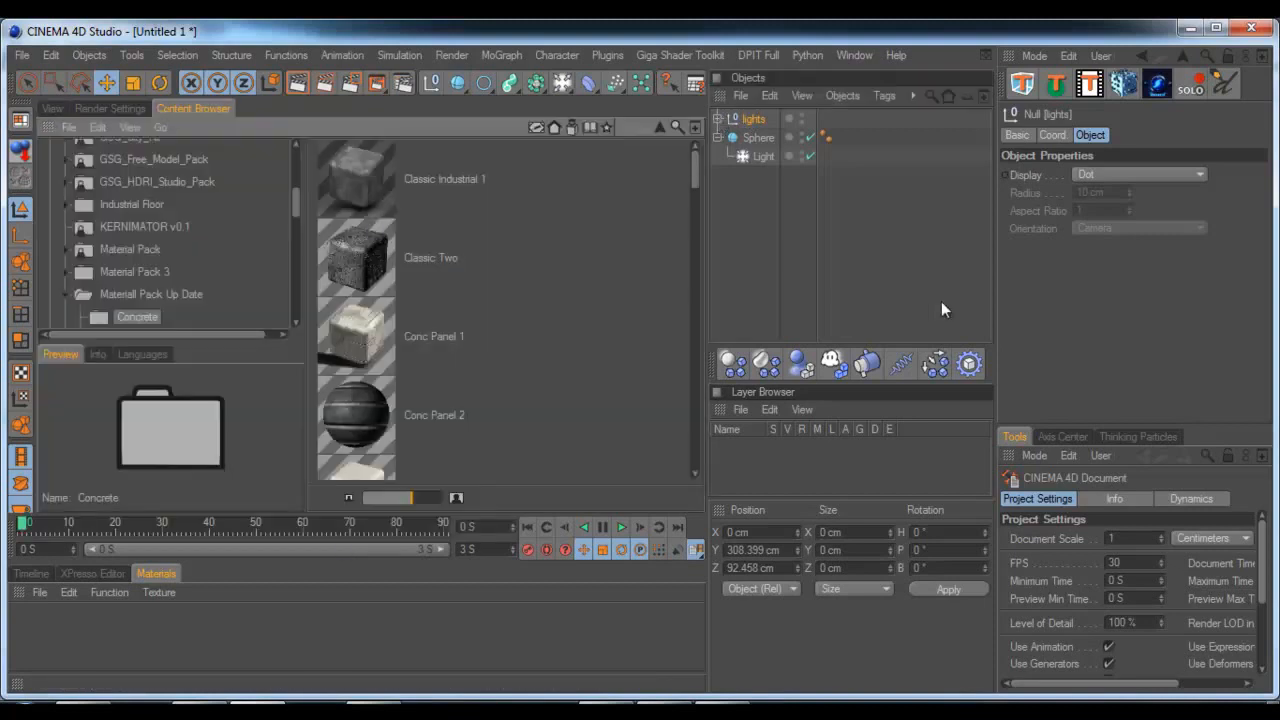
left_click(420, 410)
left_click_drag(368, 420, 752, 136)
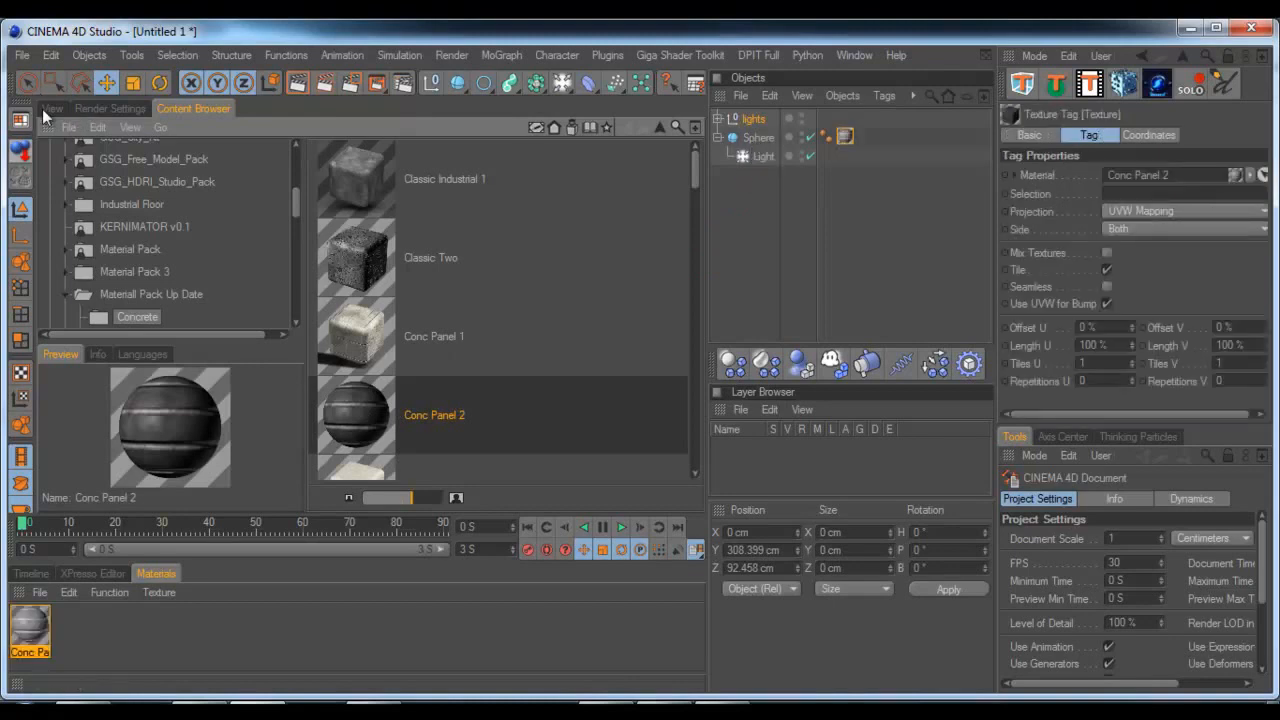
left_click(46, 108)
left_click(289, 84)
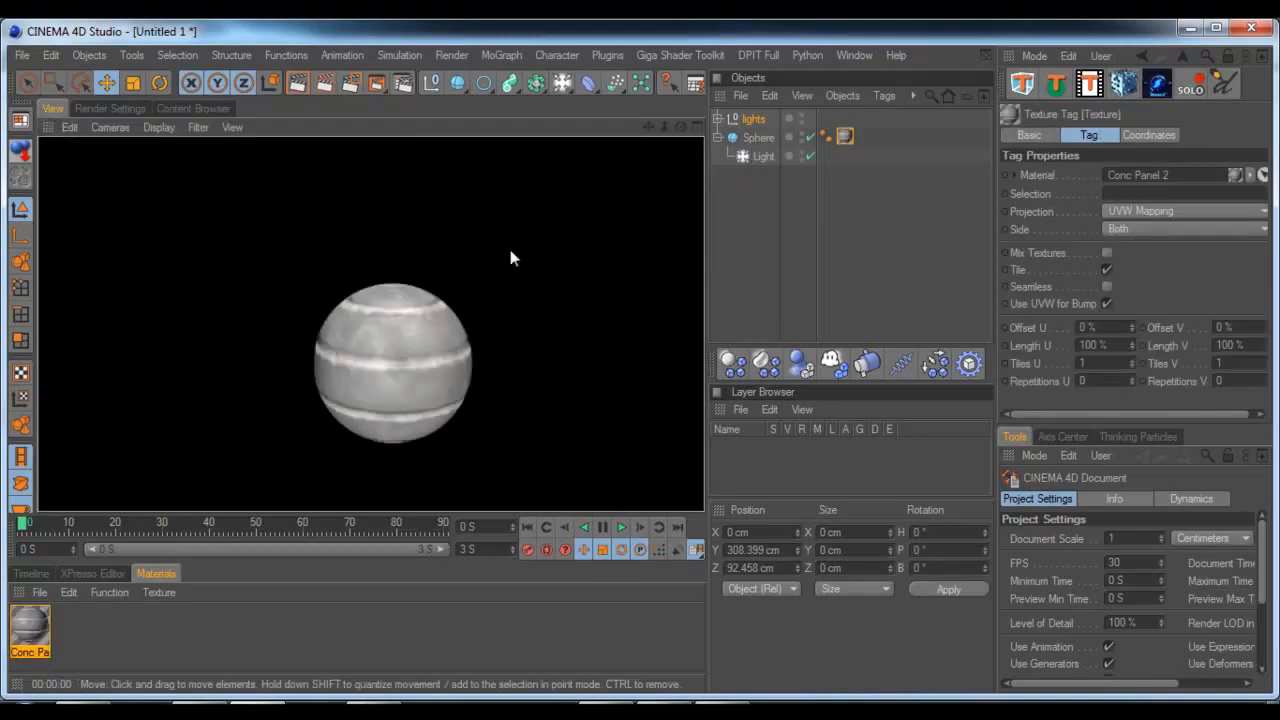
Step: Lower the intensity of the three lights in the "lights" group to 52% and render a preview of the view
left_click(716, 118)
left_click(764, 176)
left_click(771, 137, "shift")
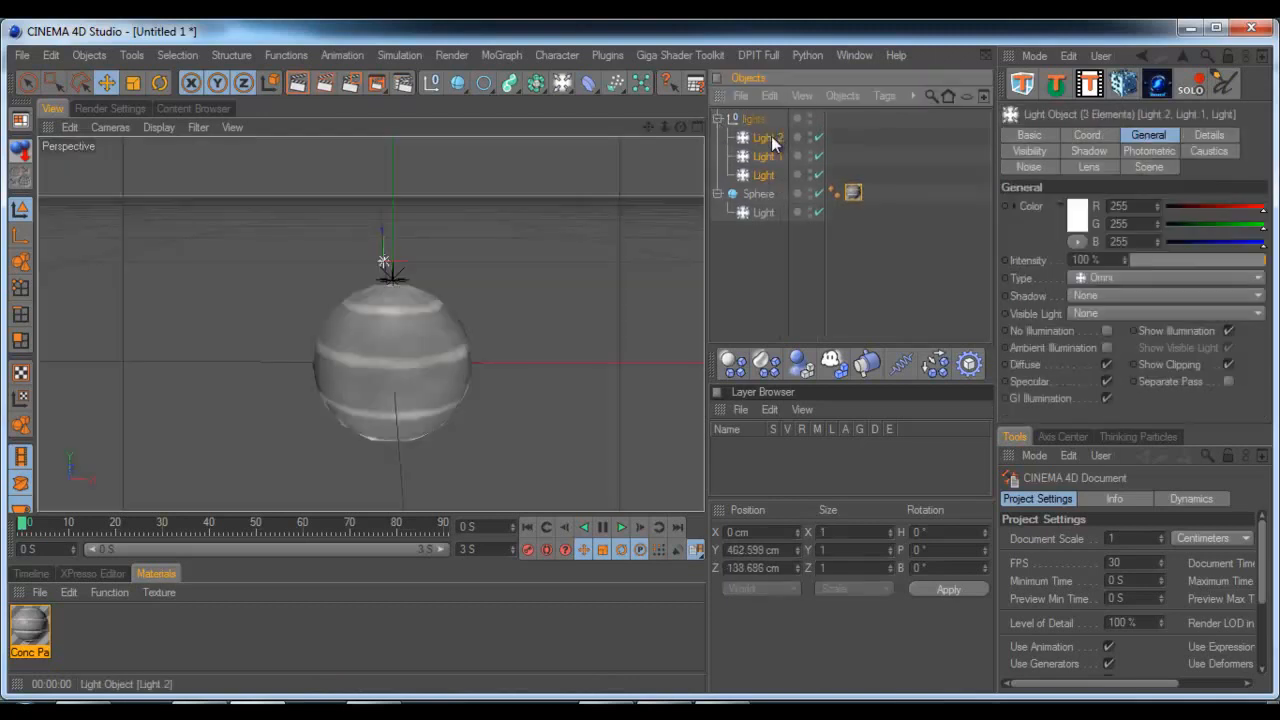
left_click_drag(1228, 251, 1201, 260)
left_click(297, 83)
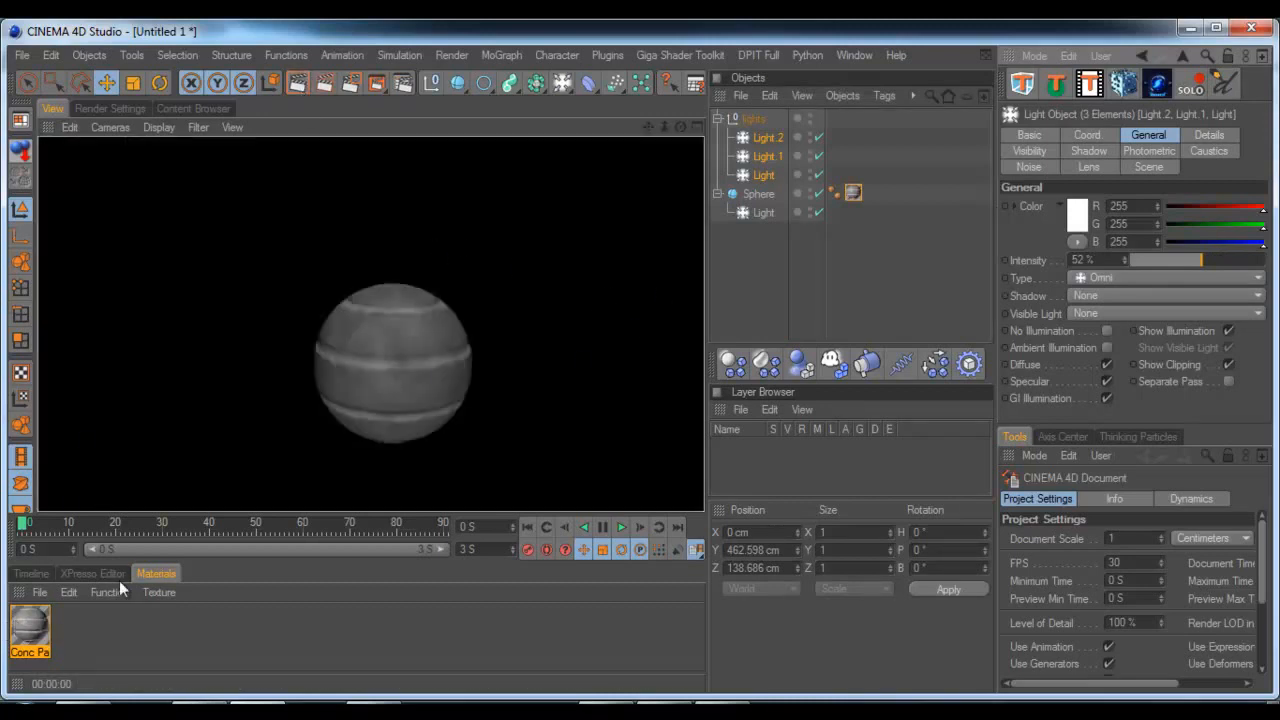
Step: Set the render output to the HDTV 1080 29.97 preset with the frame range on All Frames
left_click(101, 108)
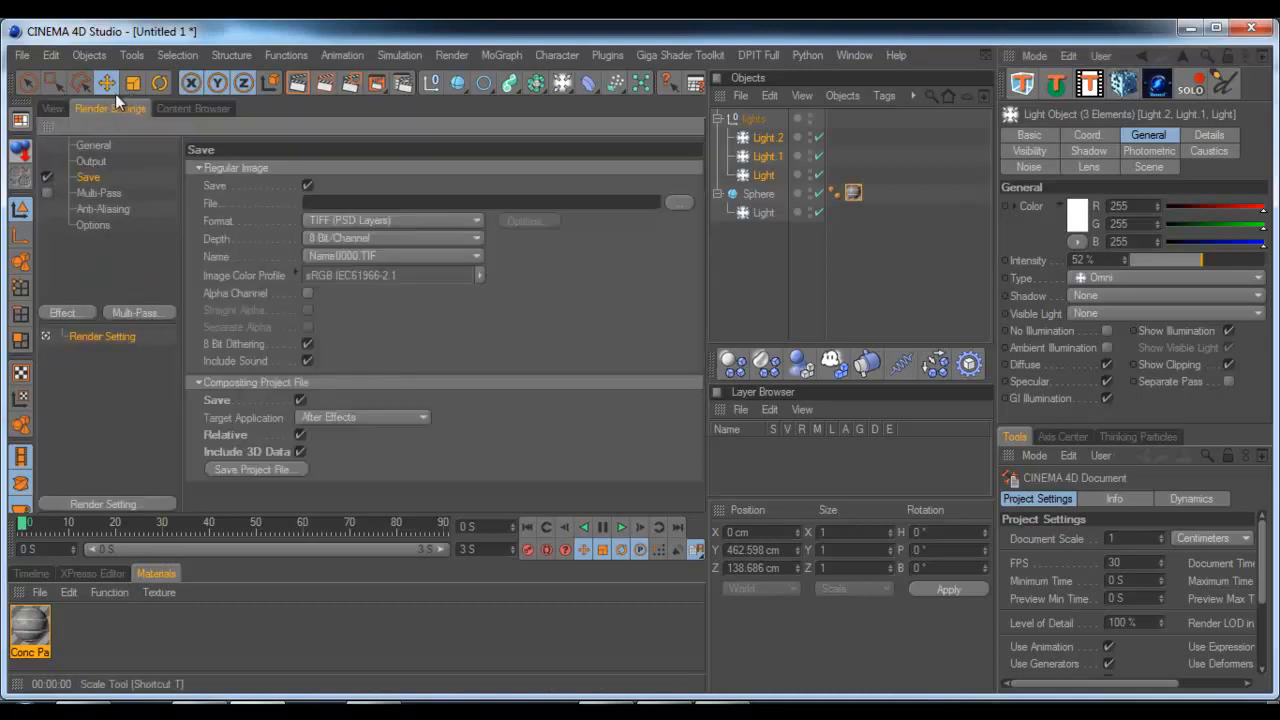
left_click(91, 161)
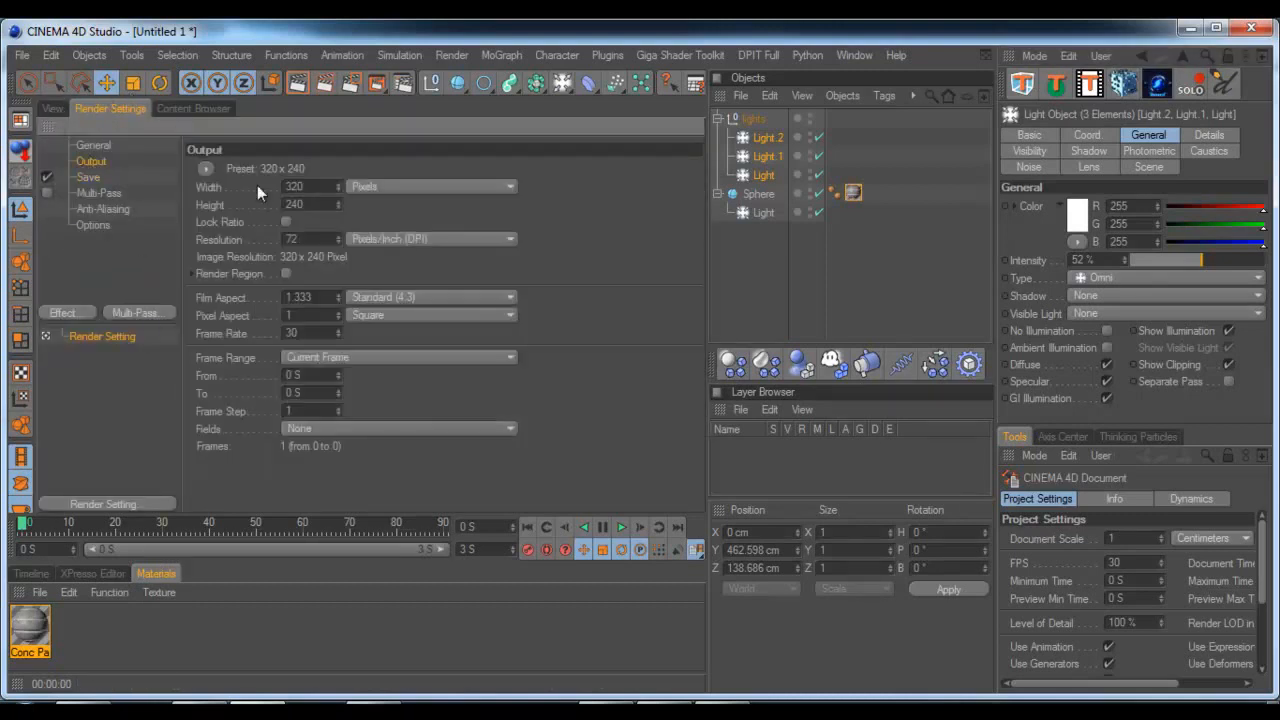
left_click(205, 166)
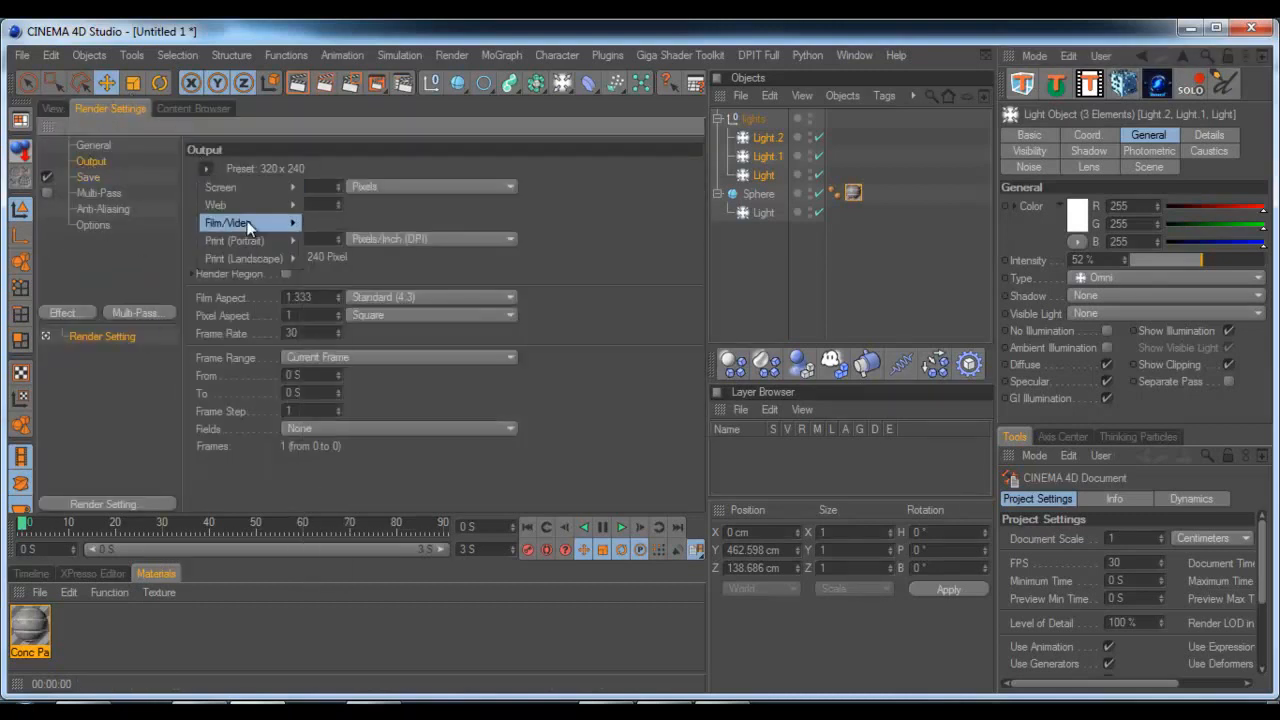
left_click(205, 170)
mouse_move(261, 221)
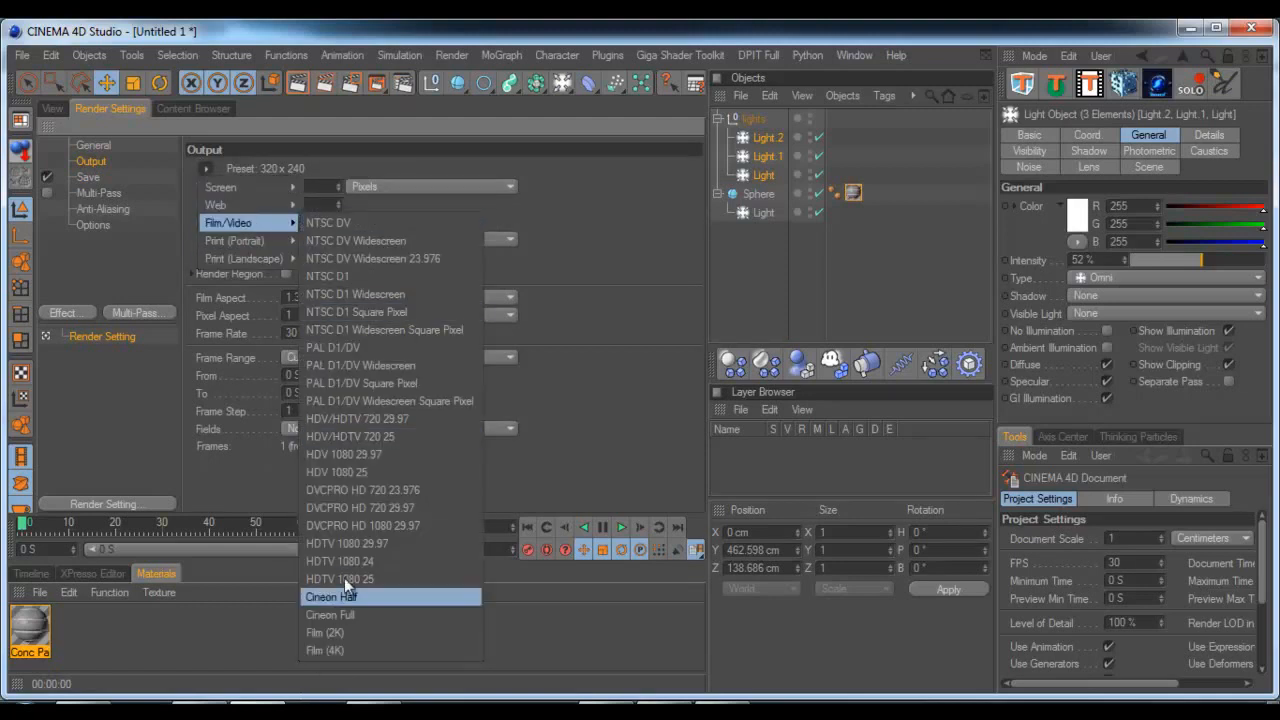
left_click(395, 542)
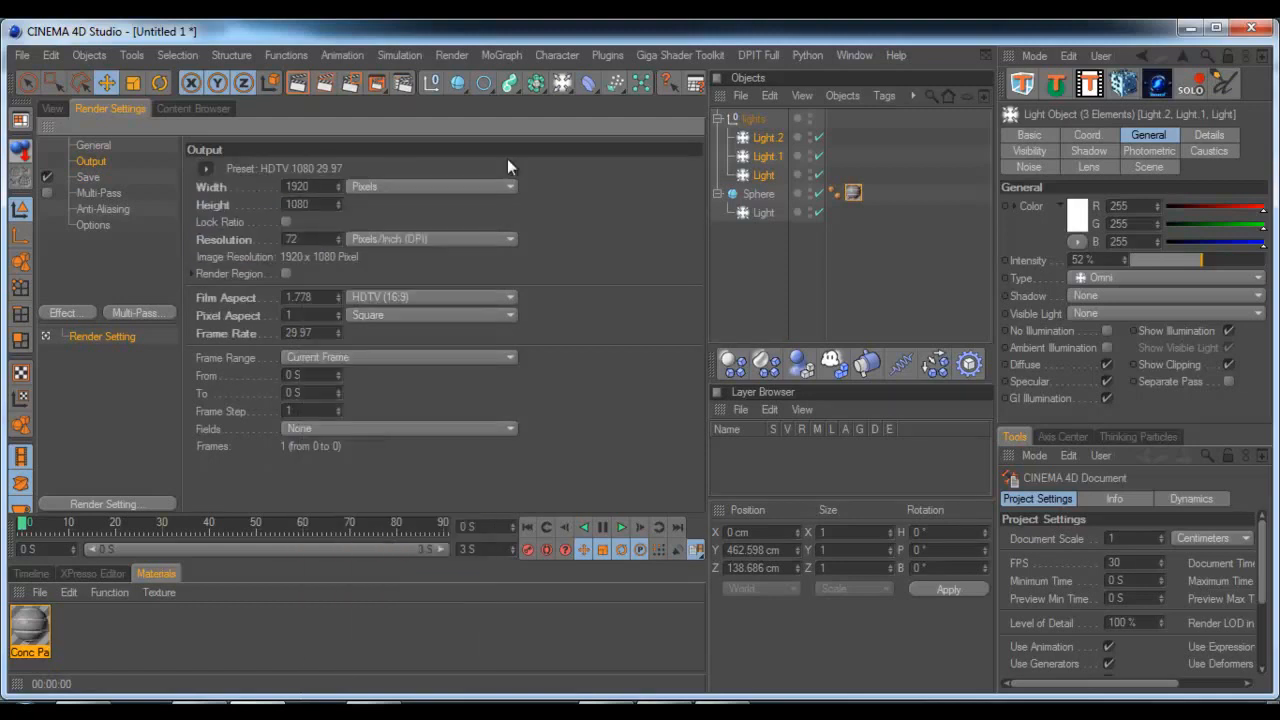
left_click(357, 357)
left_click(357, 415)
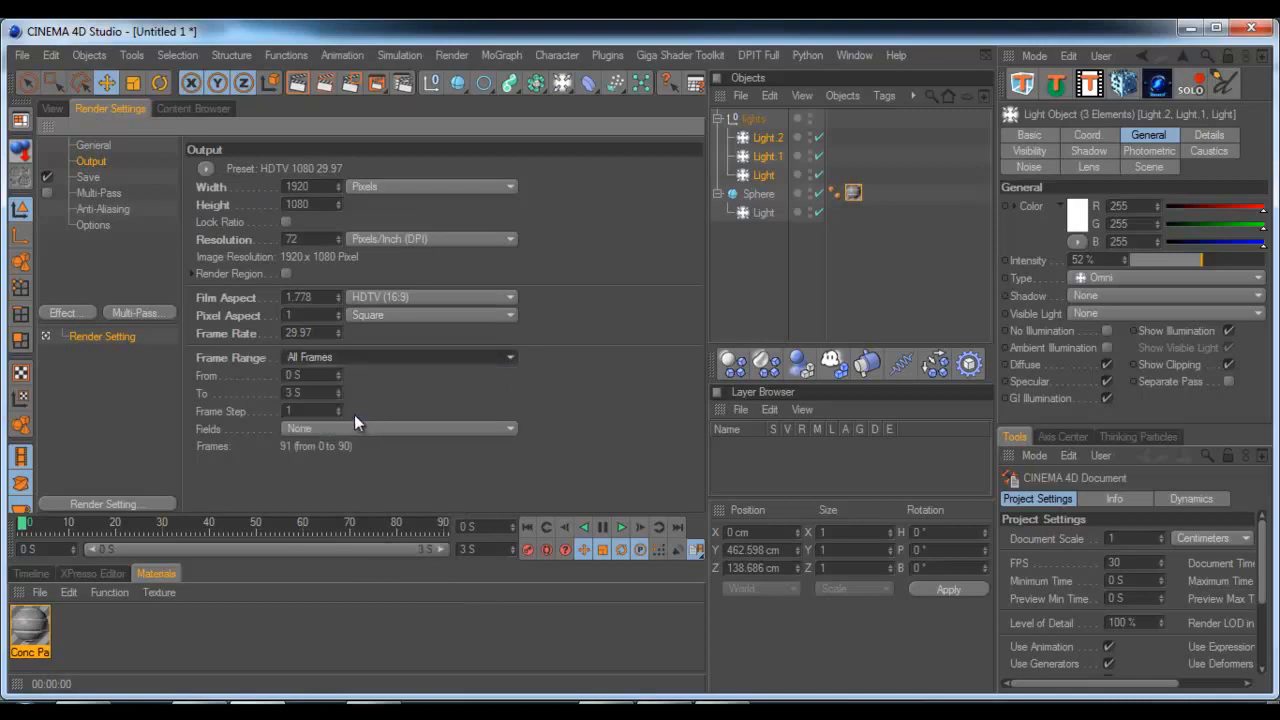
Step: Set the render to save as "tutorial" in the "test for after effect" folder on drive D, with the alpha channel enabled
left_click(87, 178)
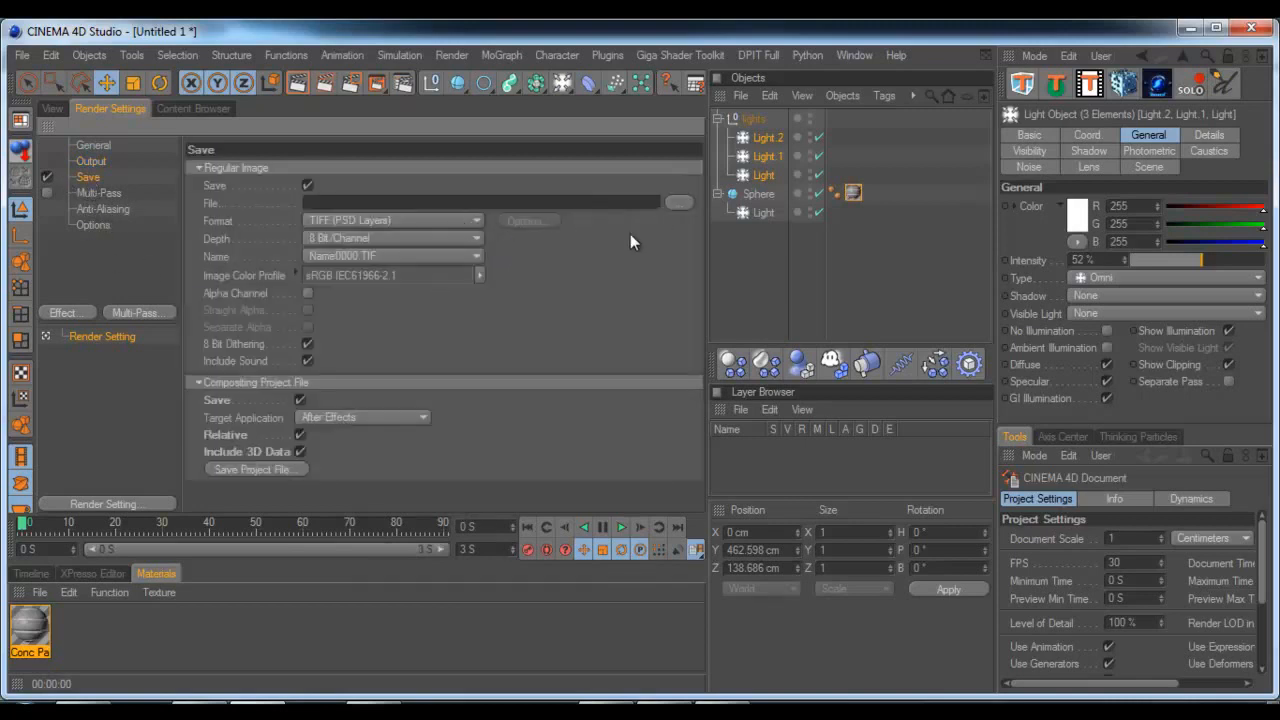
left_click(679, 203)
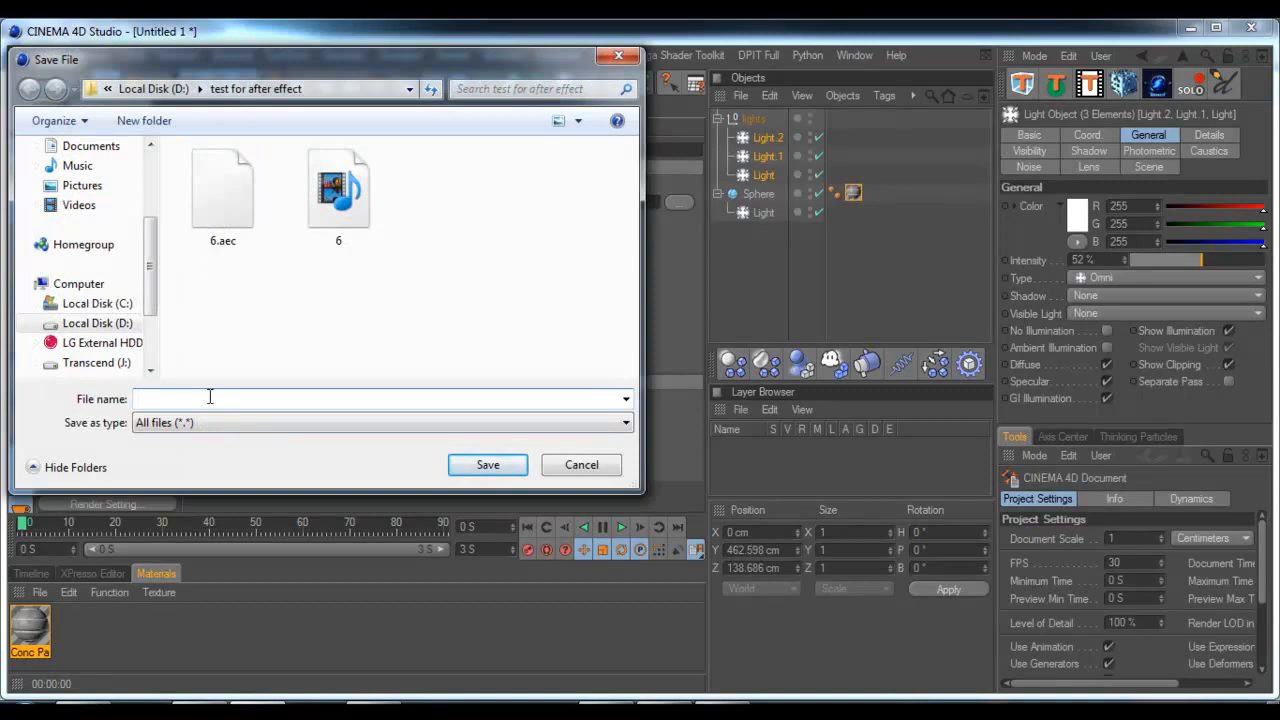
type("tutorial")
key("Return")
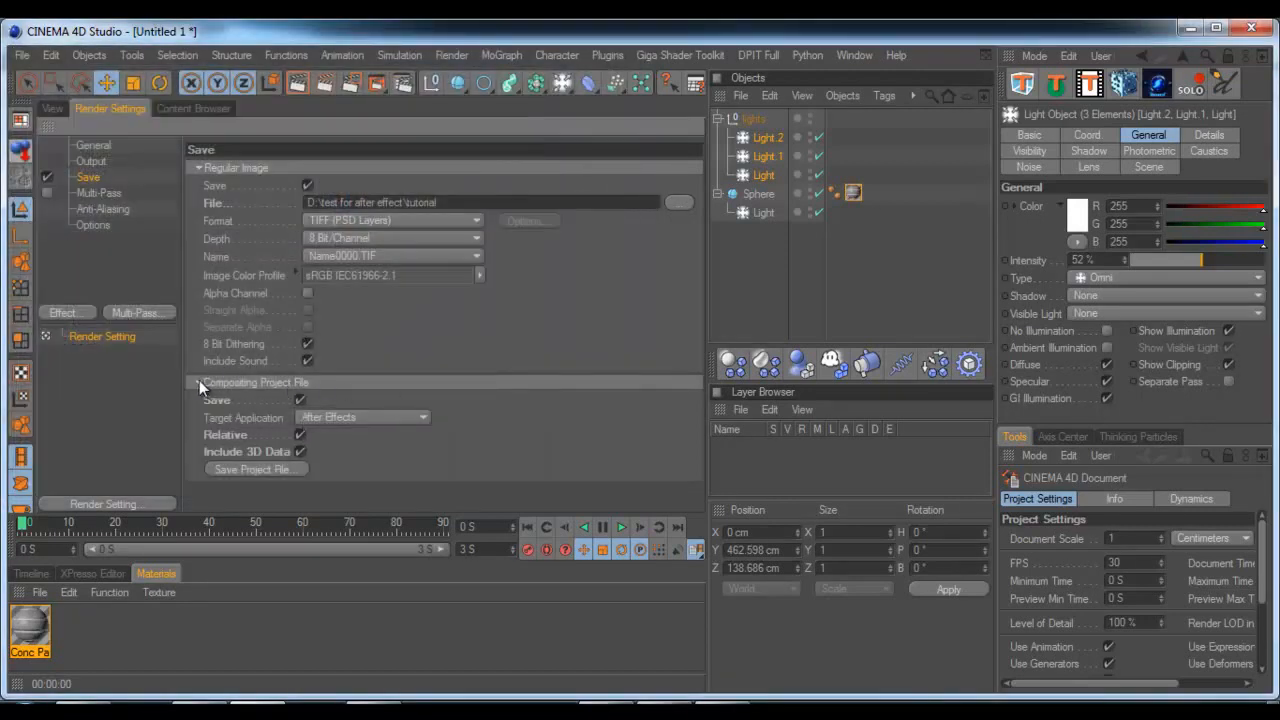
left_click(199, 381)
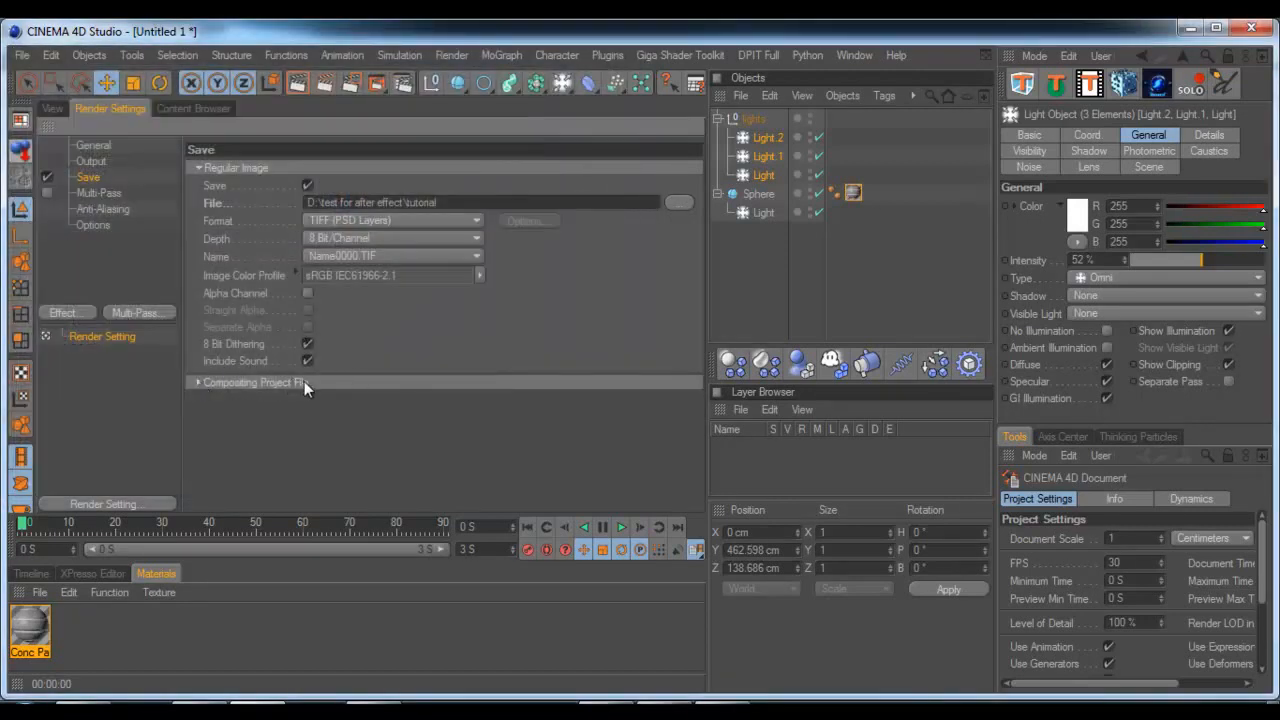
left_click(307, 294)
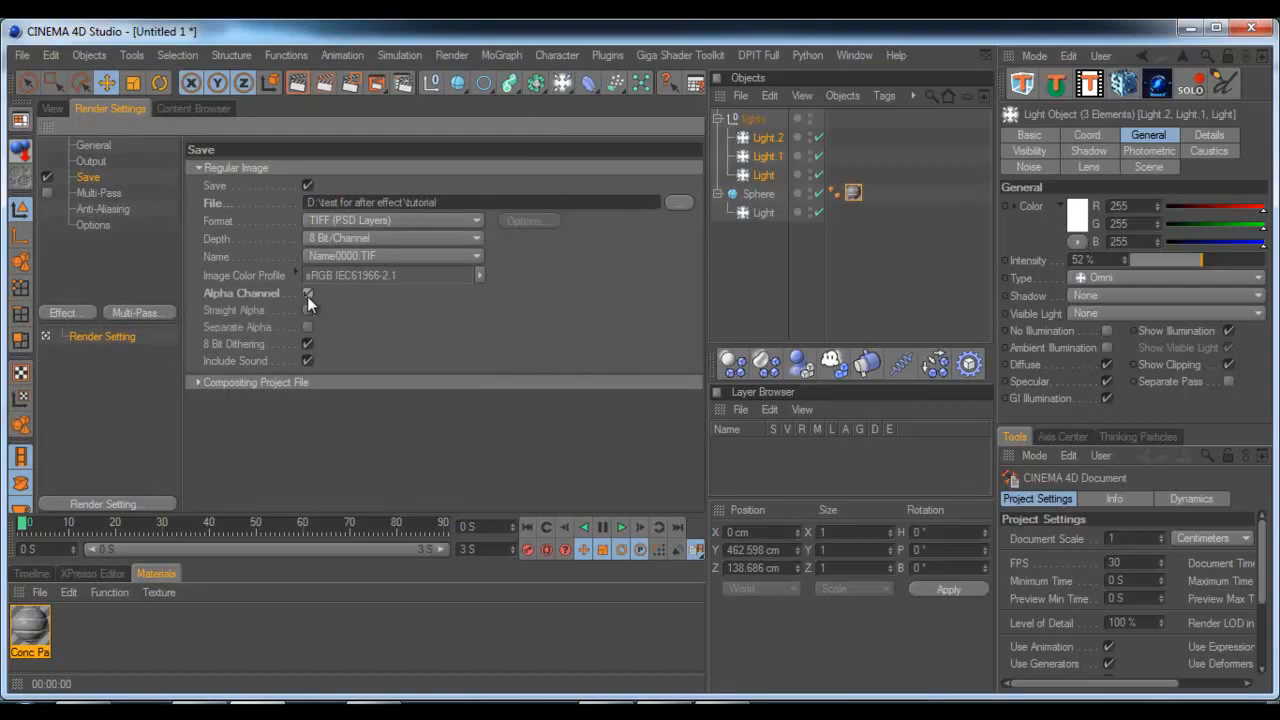
Step: Target the compositing project at After Effects and save its project file as "tutorial" in the "test for after effect" folder
left_click(211, 385)
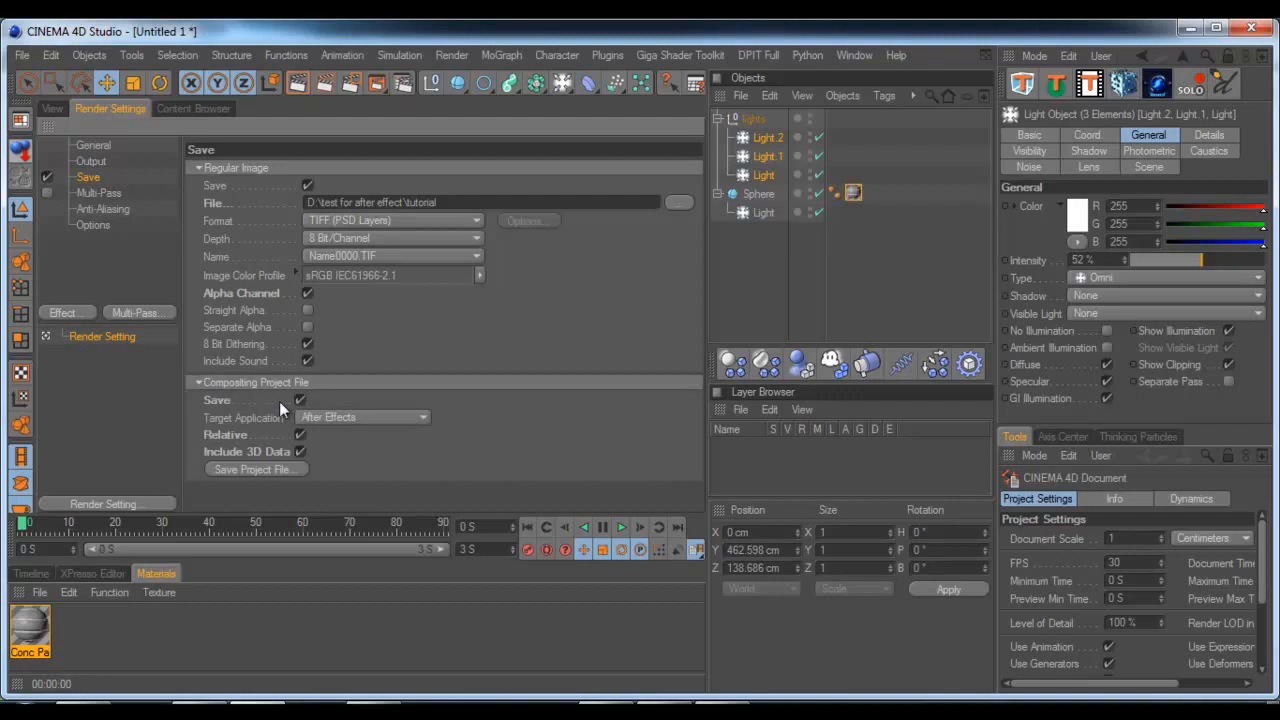
left_click(319, 414)
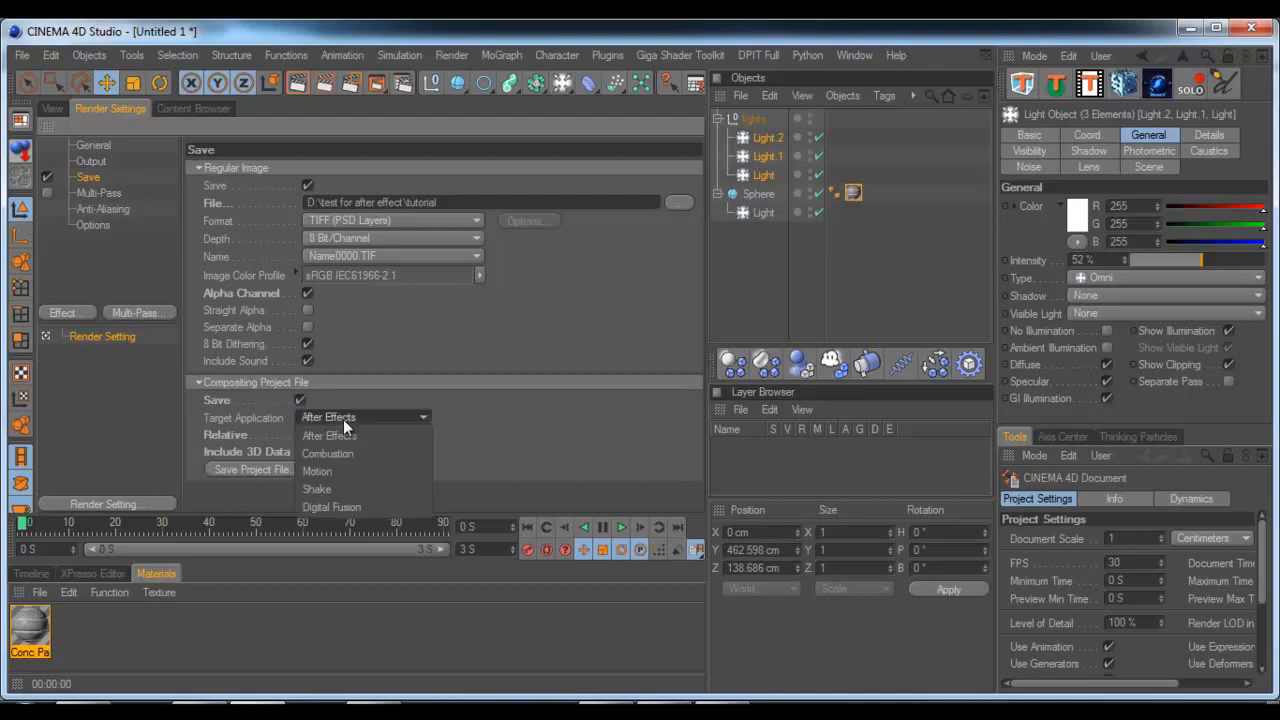
left_click(344, 429)
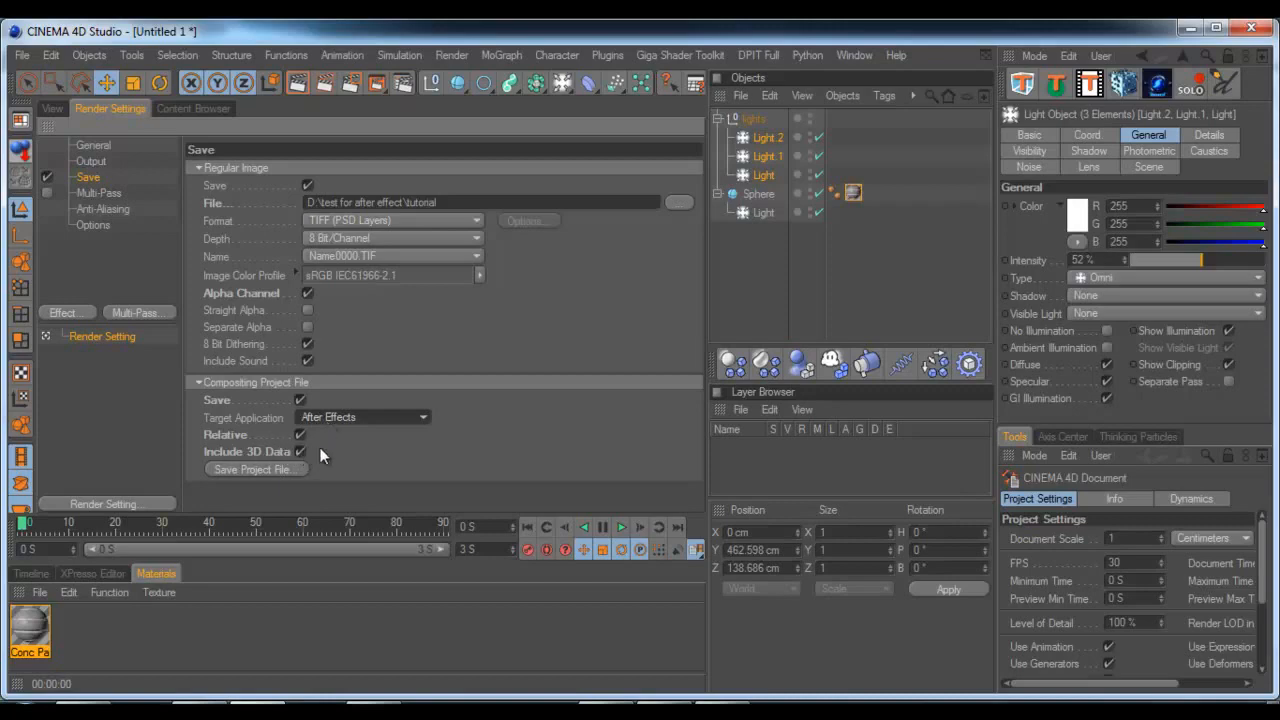
left_click(254, 469)
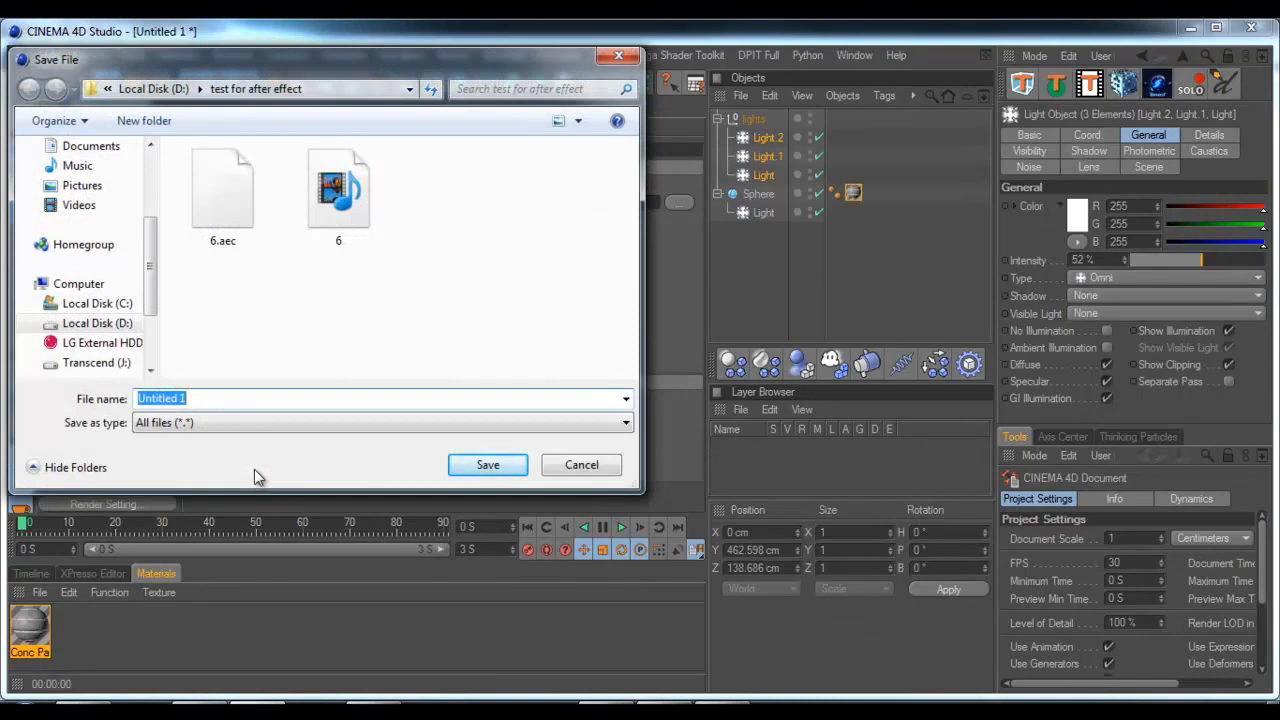
type("tutorial")
key("Return")
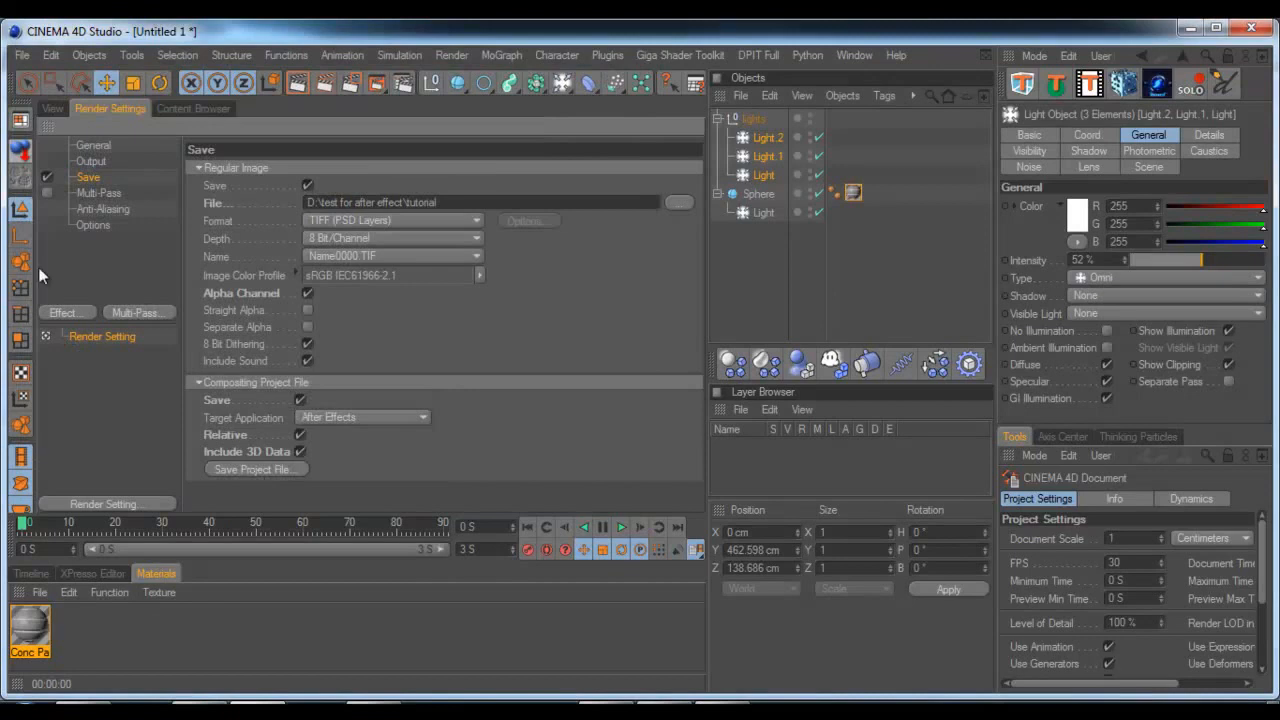
Step: Review the general options, output, multi-pass and anti-aliasing render settings, including the available anti-aliasing modes
left_click(96, 209)
left_click(91, 225)
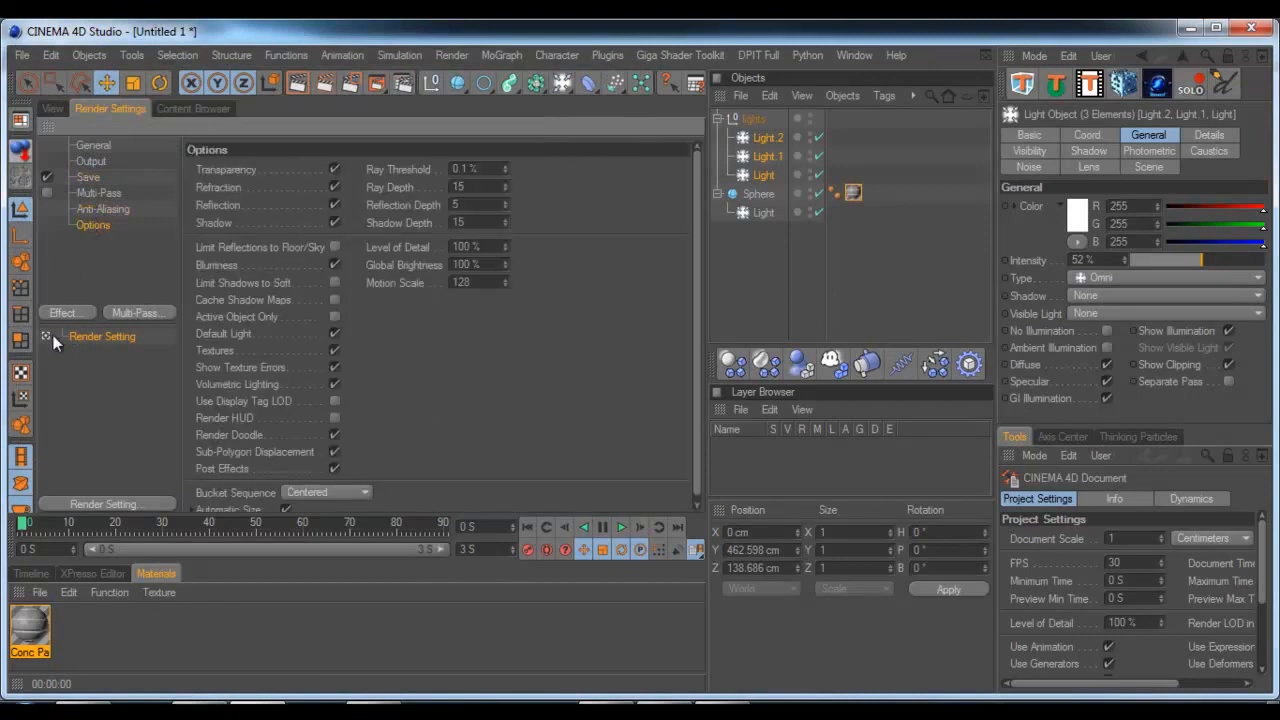
left_click(90, 175)
left_click(90, 162)
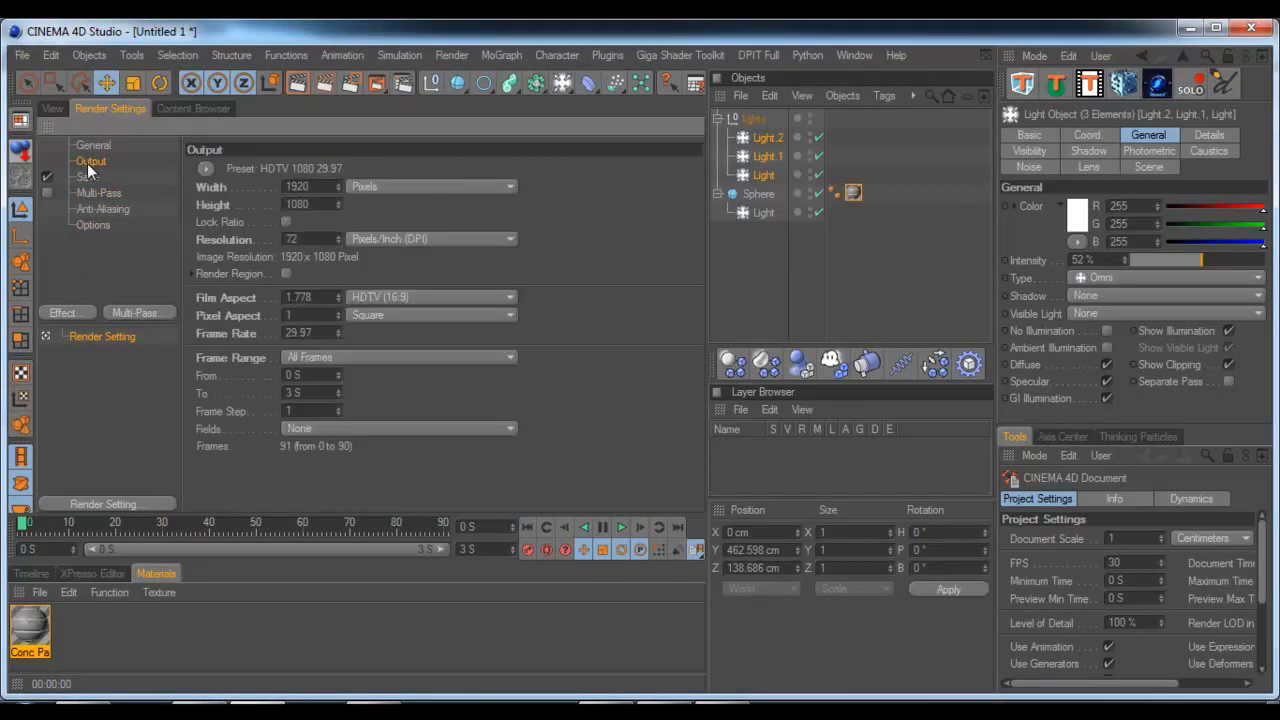
left_click(98, 193)
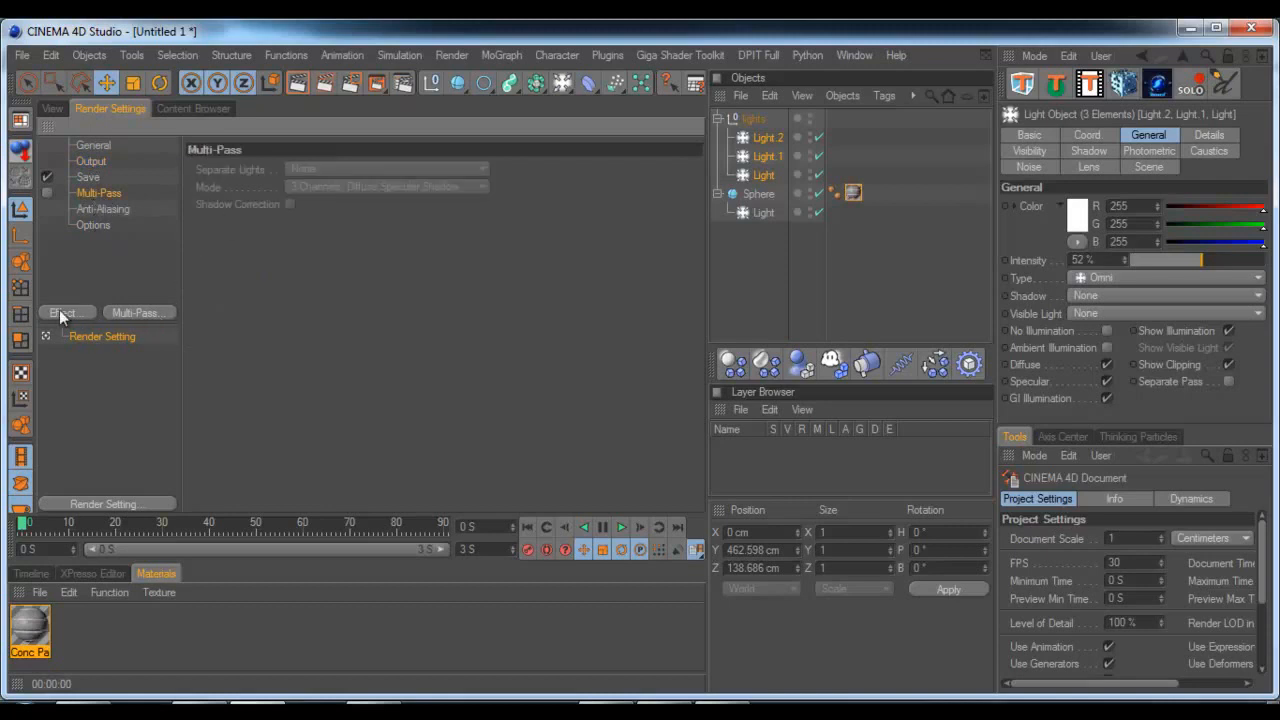
left_click(97, 207)
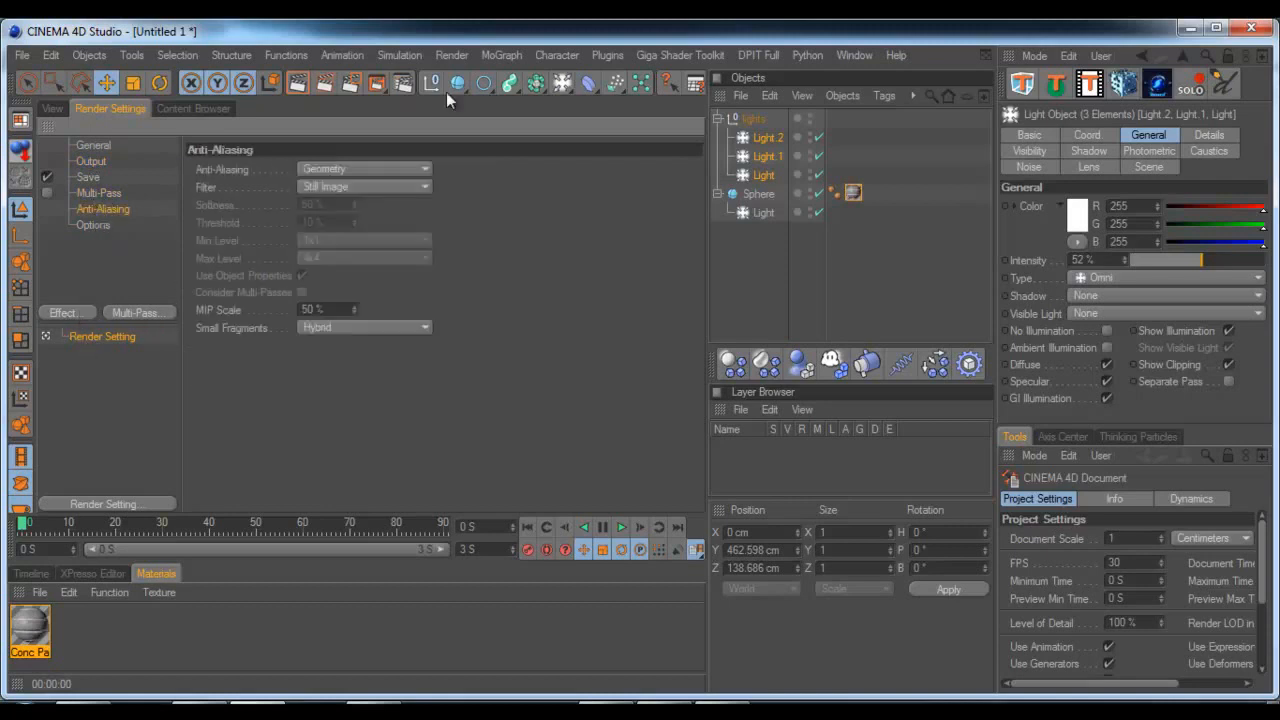
left_click(335, 171)
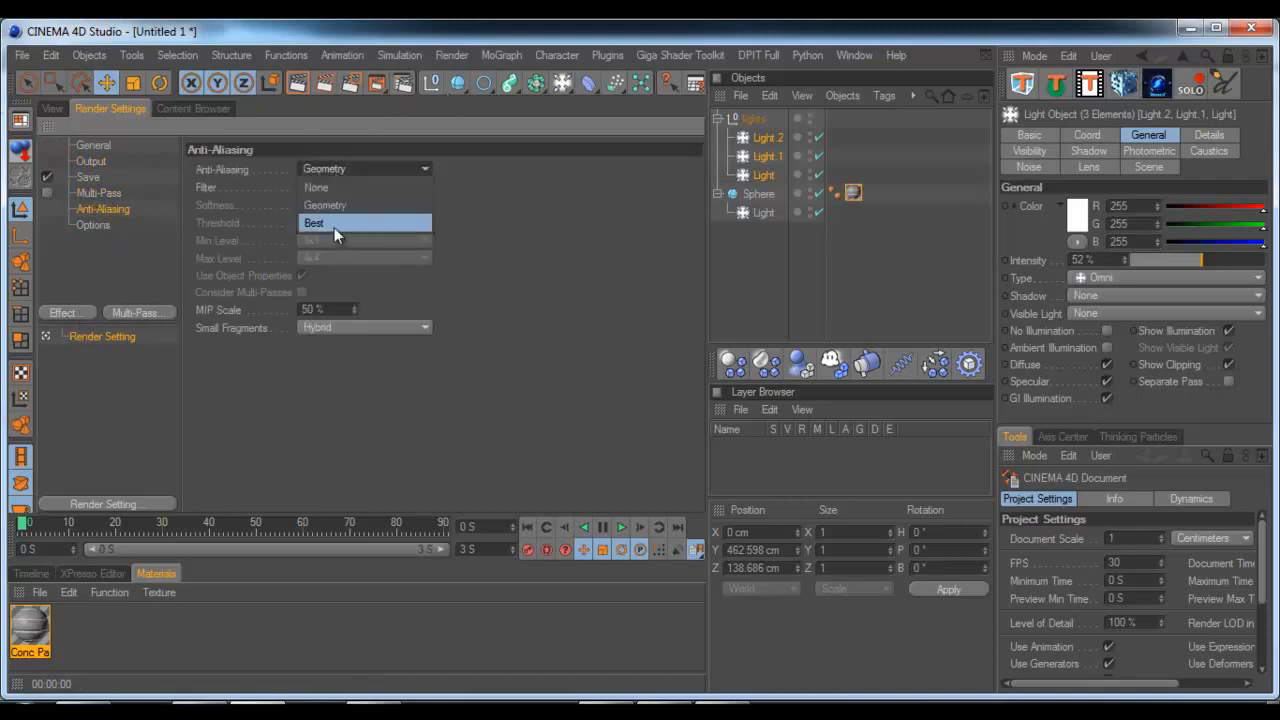
left_click(262, 180)
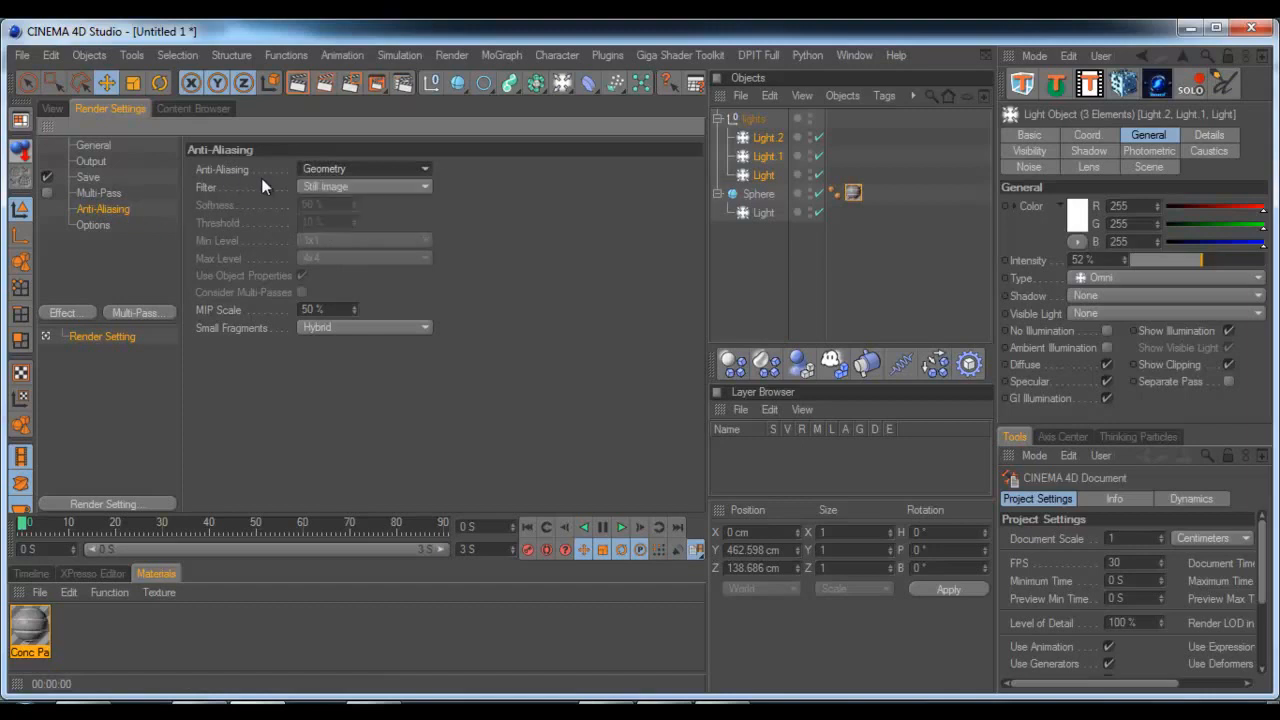
left_click(376, 81)
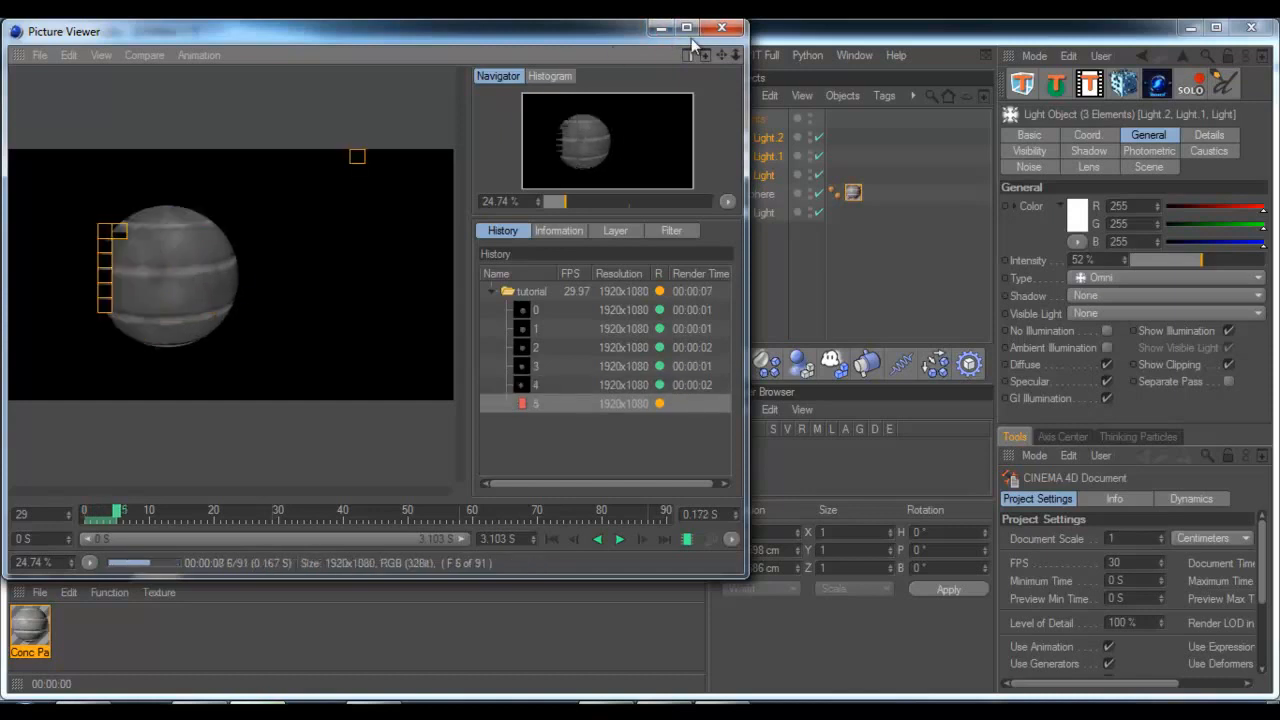
left_click(40, 55)
left_click(138, 129)
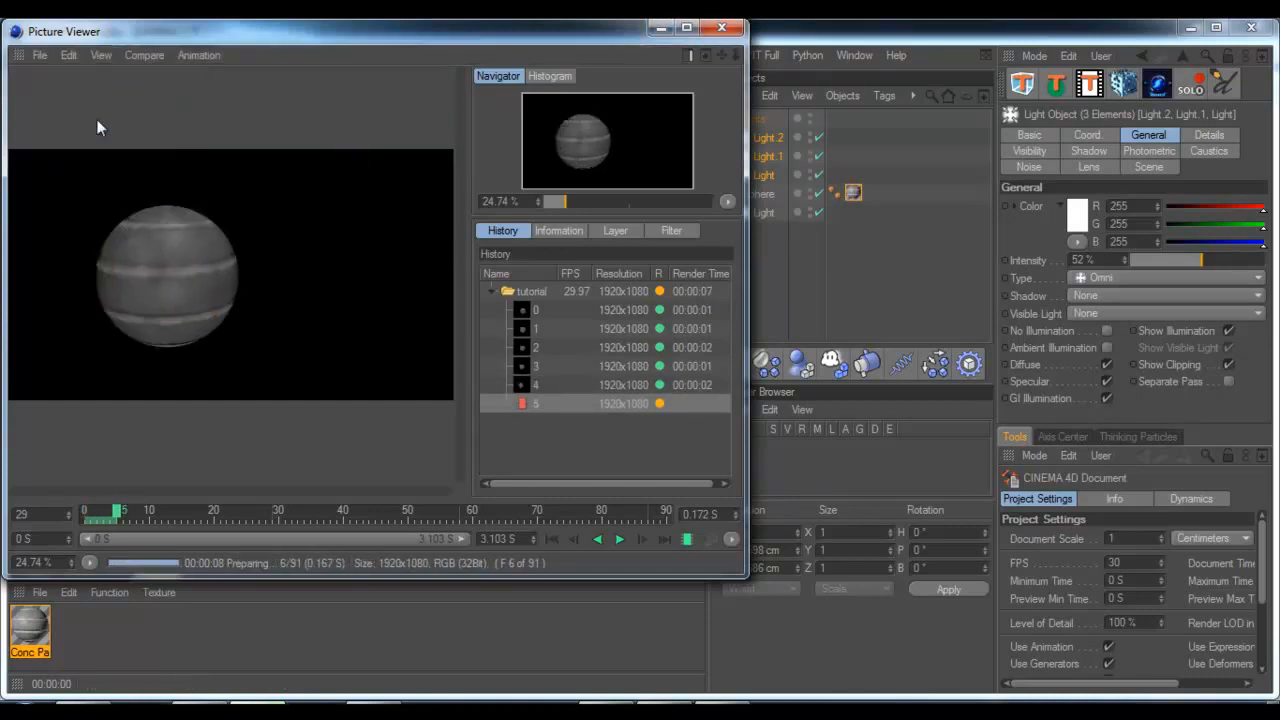
left_click(730, 427)
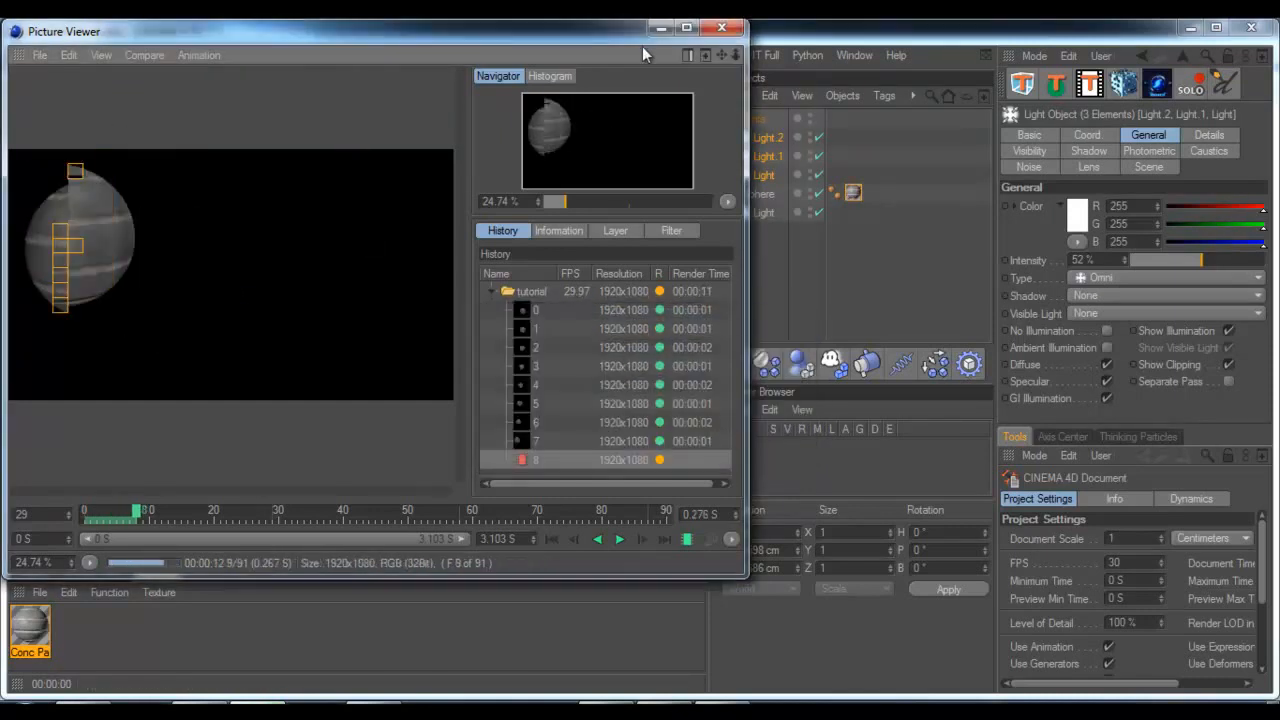
left_click(40, 55)
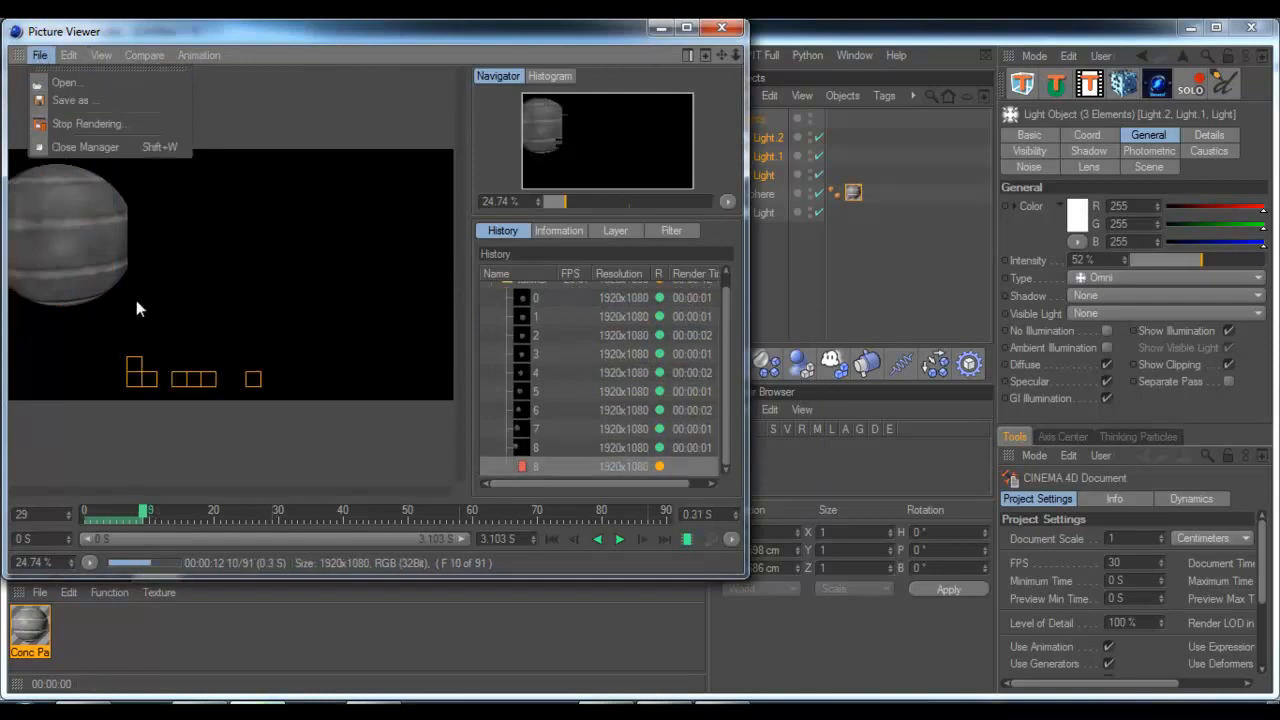
left_click(87, 123)
left_click(748, 429)
left_click(721, 27)
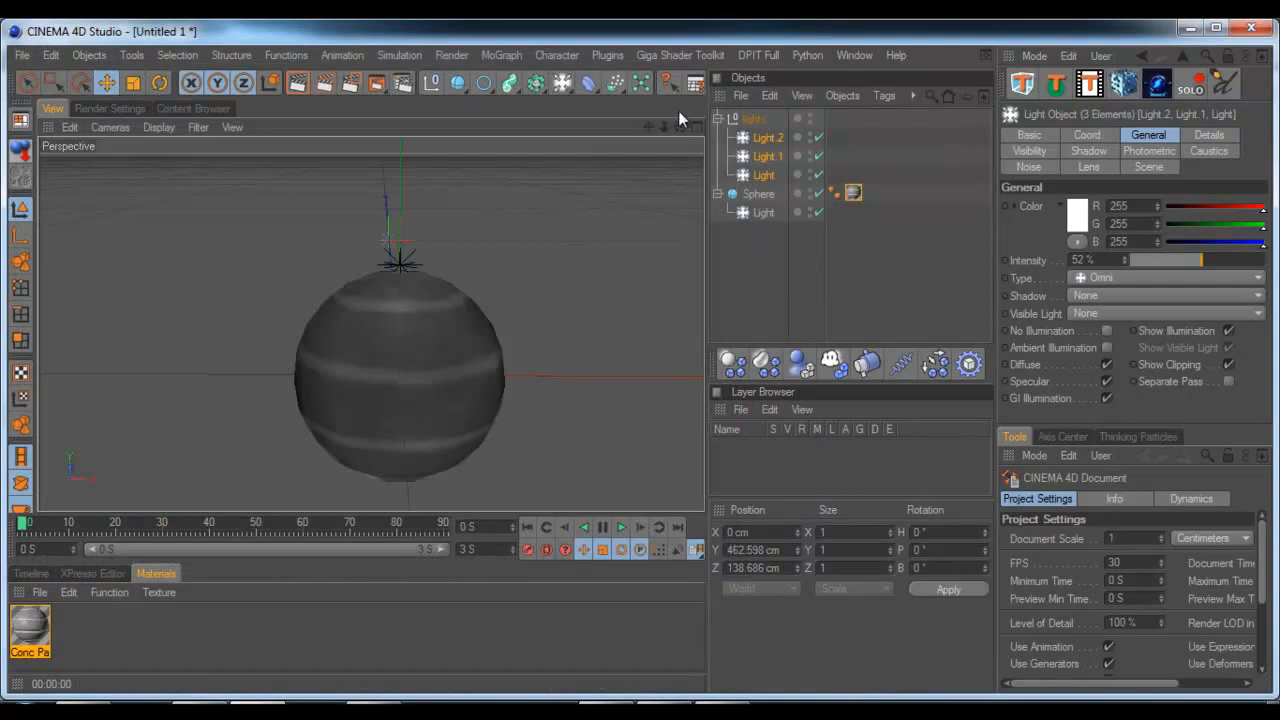
Step: Reframe the Perspective view from farther away and a lower angle, and check the sphere's animation up to frame 57
left_click_drag(665, 130, 640, 359)
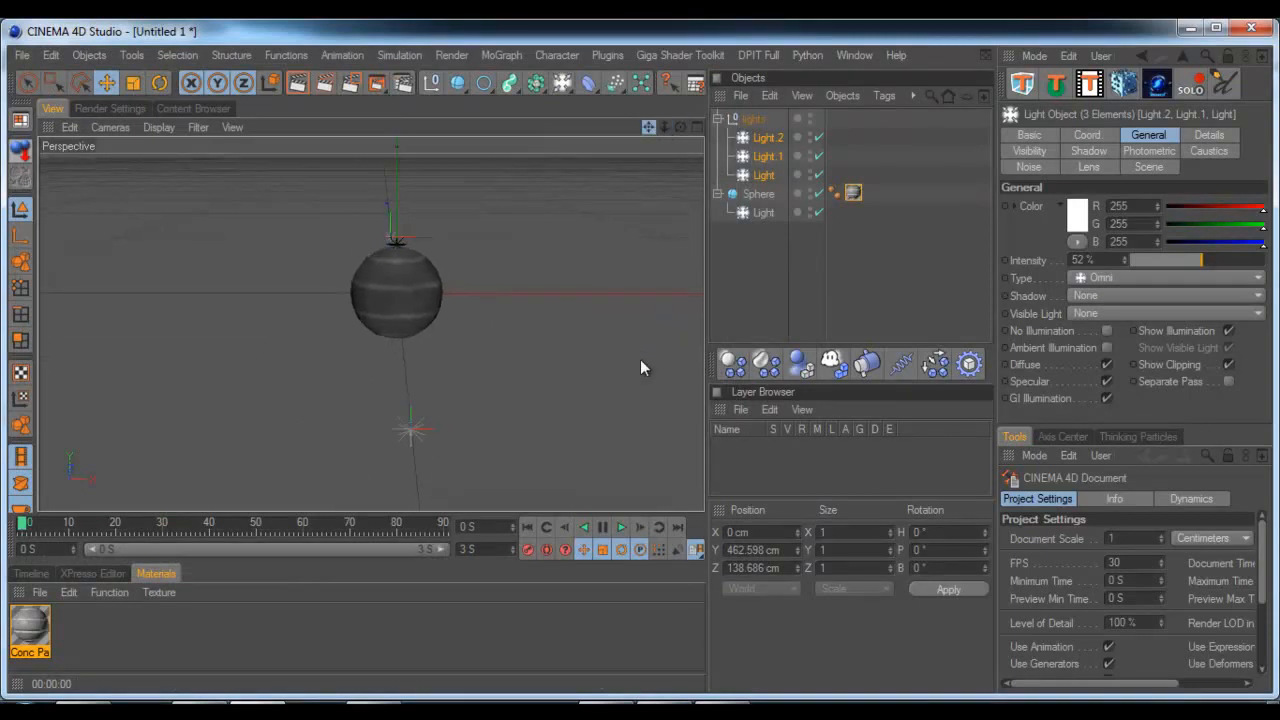
left_click_drag(678, 127, 639, 359)
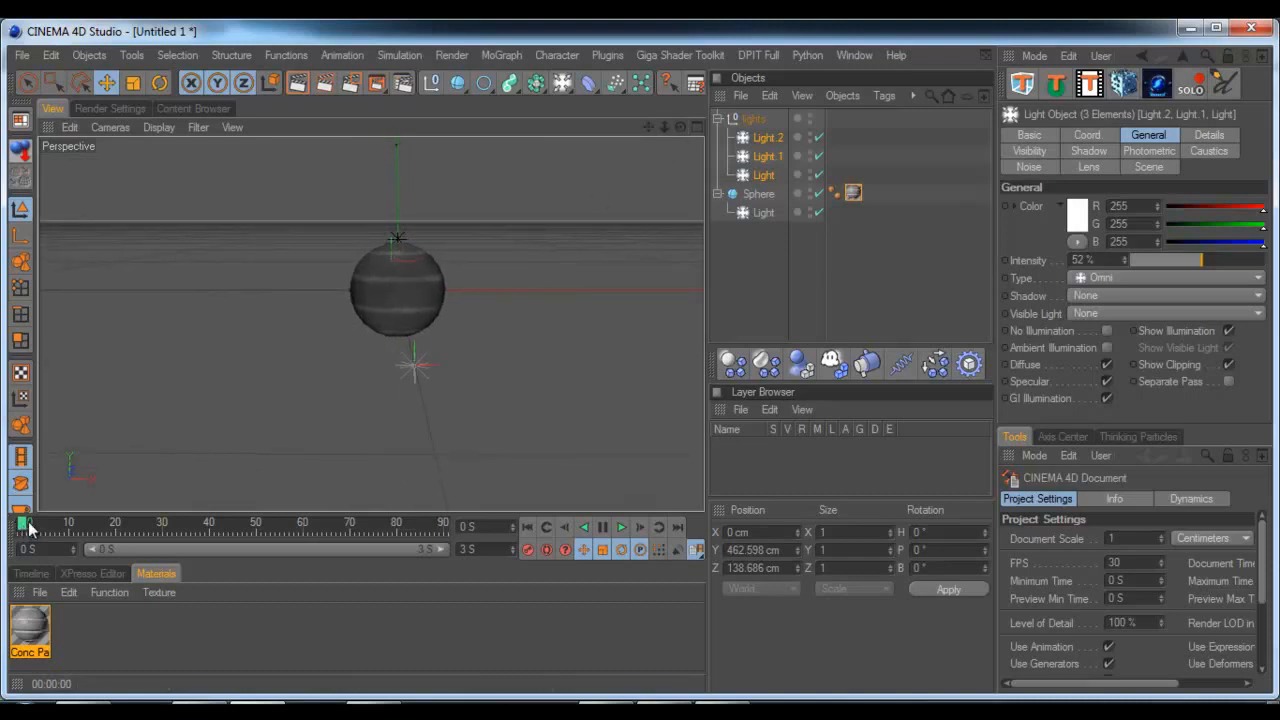
mouse_move(22, 523)
left_mouse_down()
mouse_move(138, 527)
mouse_move(22, 527)
left_mouse_up()
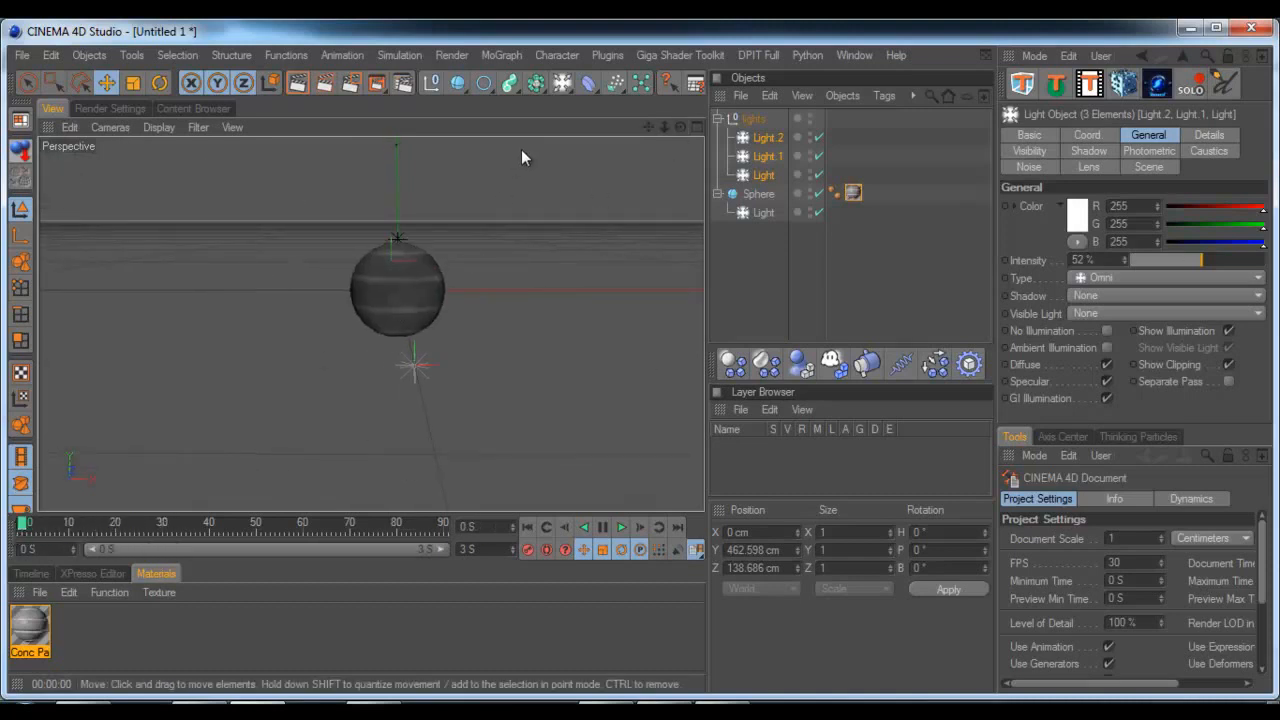
left_click_drag(665, 127, 640, 359)
left_click_drag(22, 526, 289, 596)
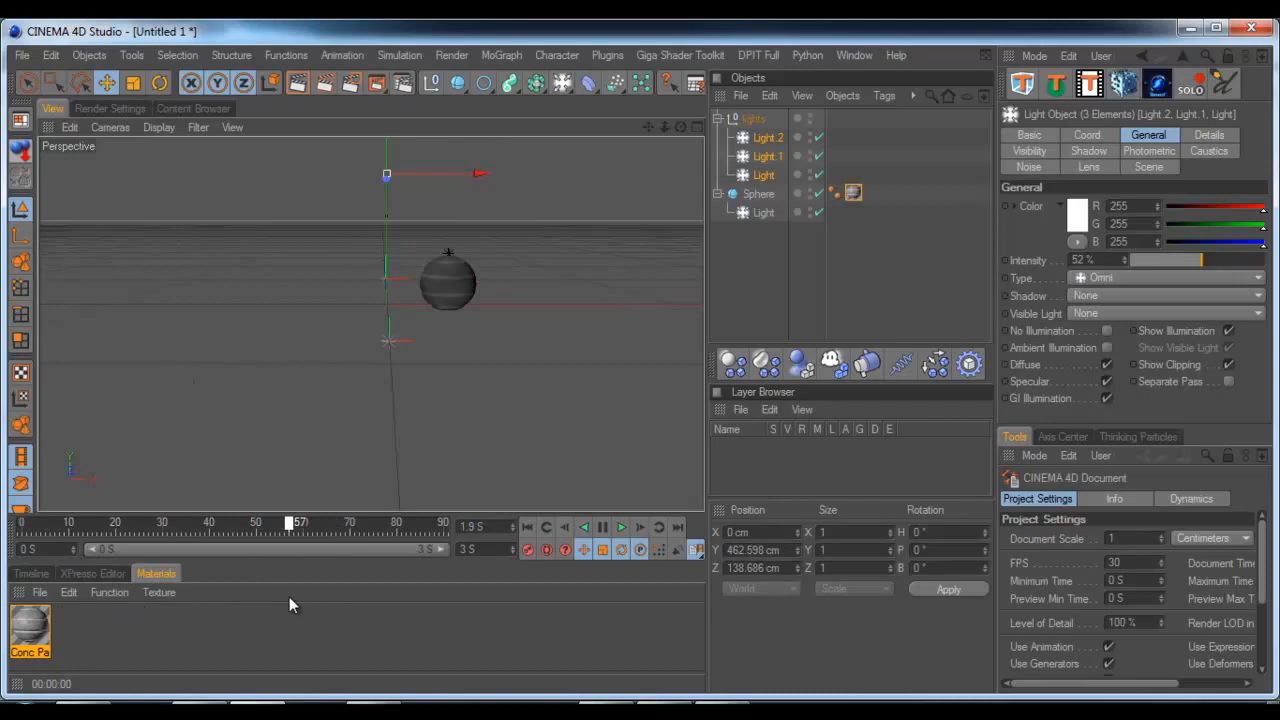
Step: Delete the striped concrete material and apply a new default material to the Sphere
left_click(28, 637)
key("Delete")
double_click(26, 633)
left_click_drag(26, 633, 853, 192)
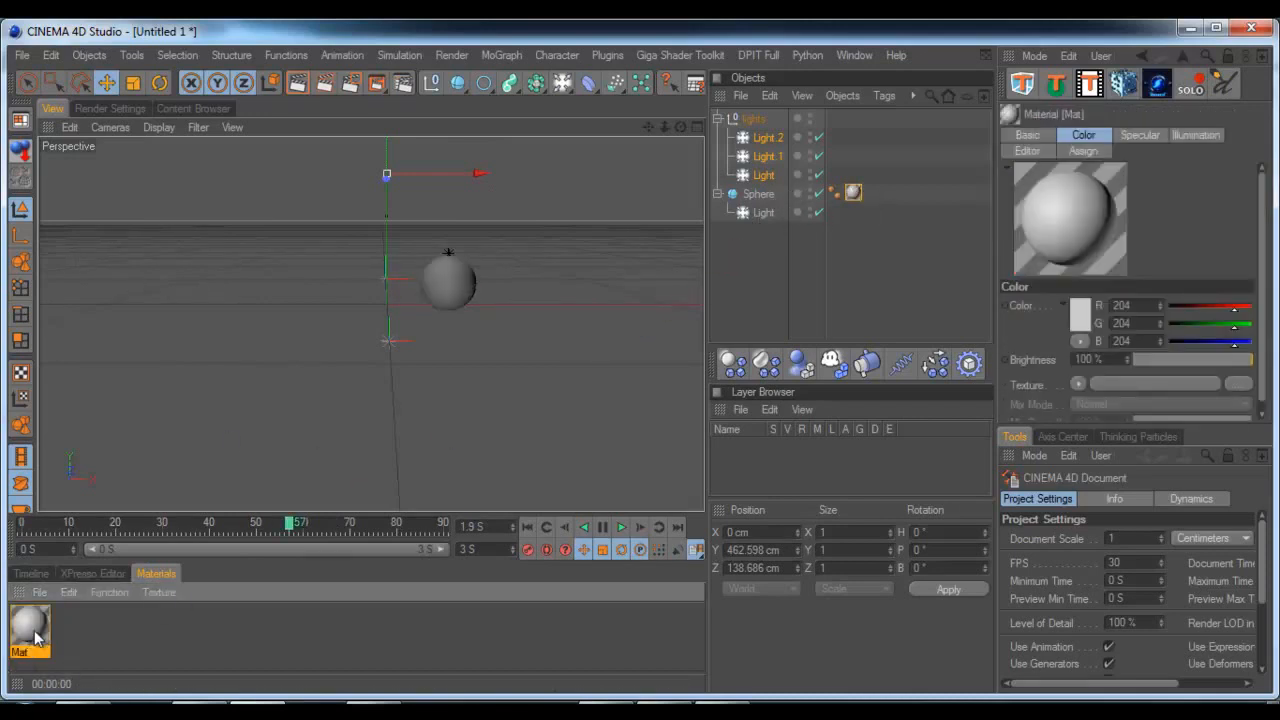
Step: Try an orange color of RGB 255, 137, 4 on the sphere's new material
double_click(40, 628)
left_click(486, 222)
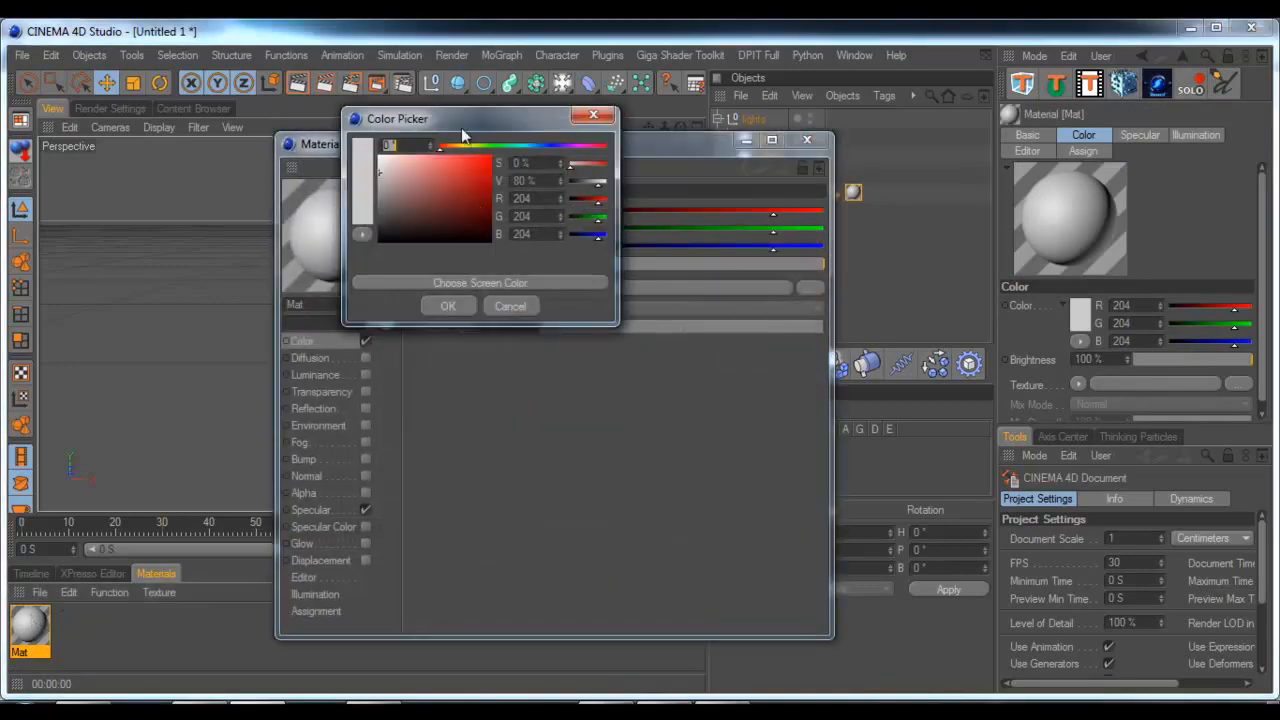
left_click_drag(460, 144, 455, 150)
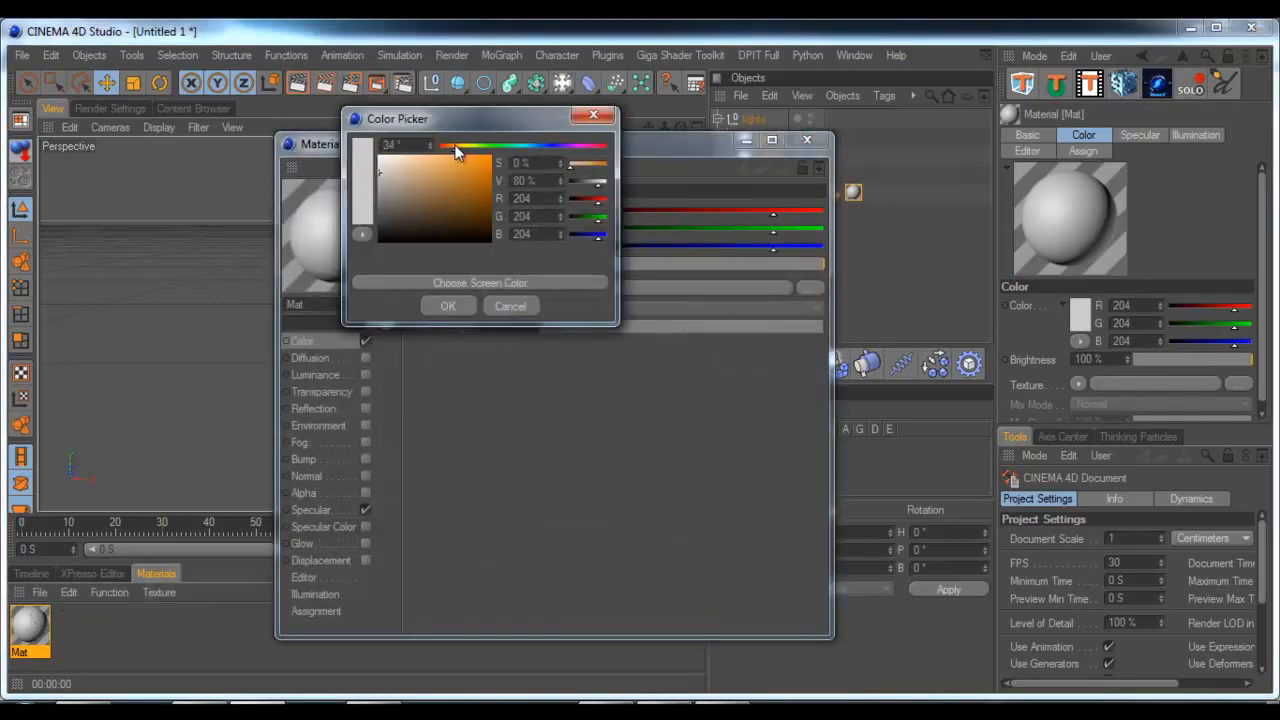
left_click(490, 157)
left_click(448, 306)
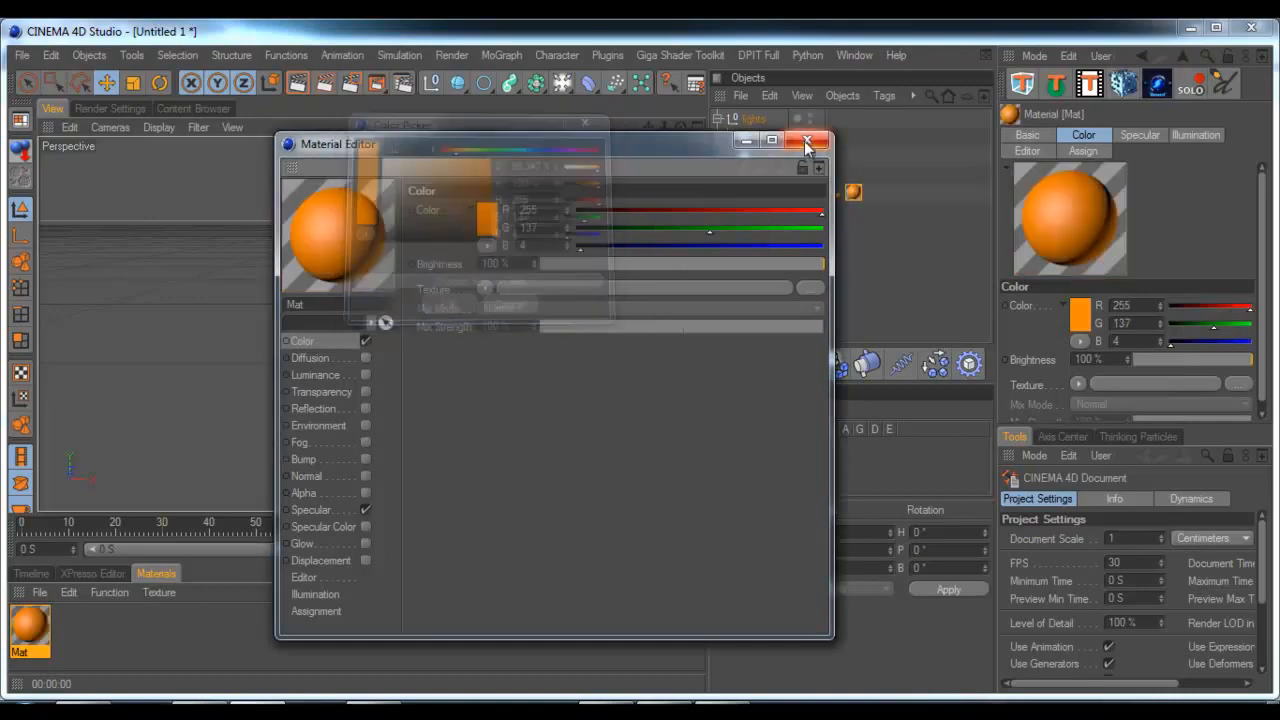
left_click(806, 146)
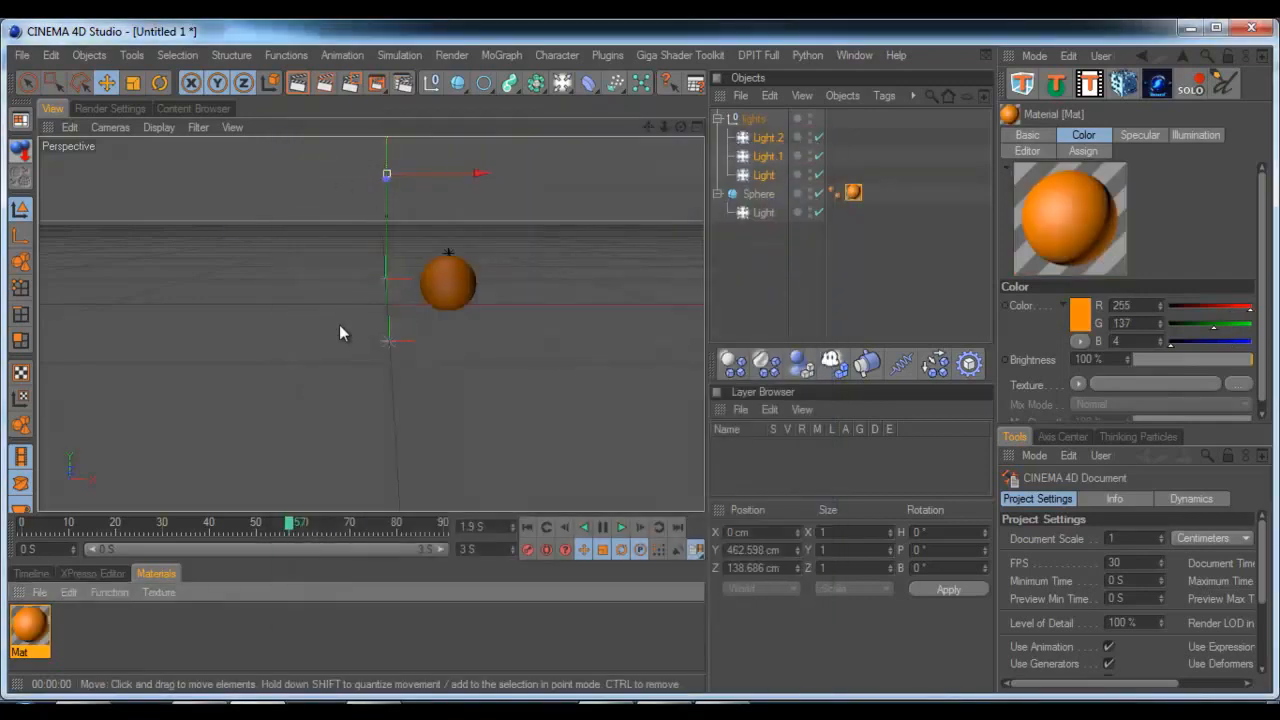
Step: Set the sphere material's color to a muted teal with RGB 91, 126, 122
double_click(30, 628)
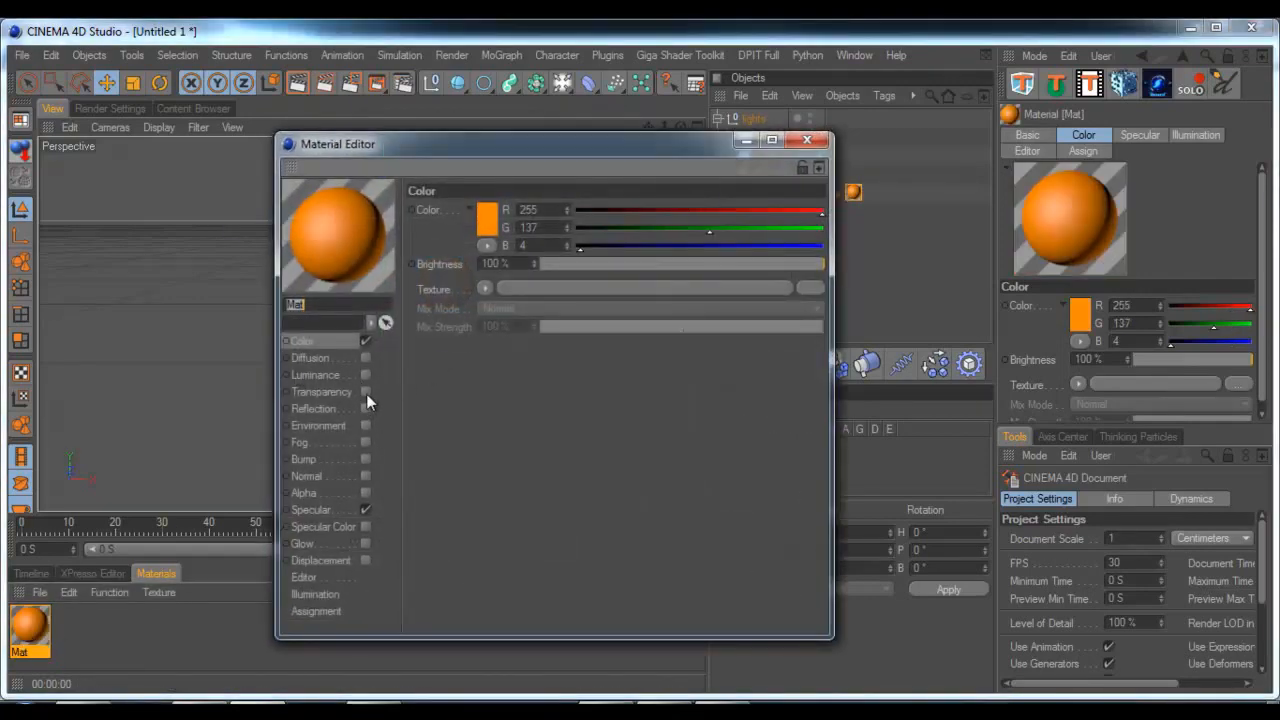
left_click(489, 222)
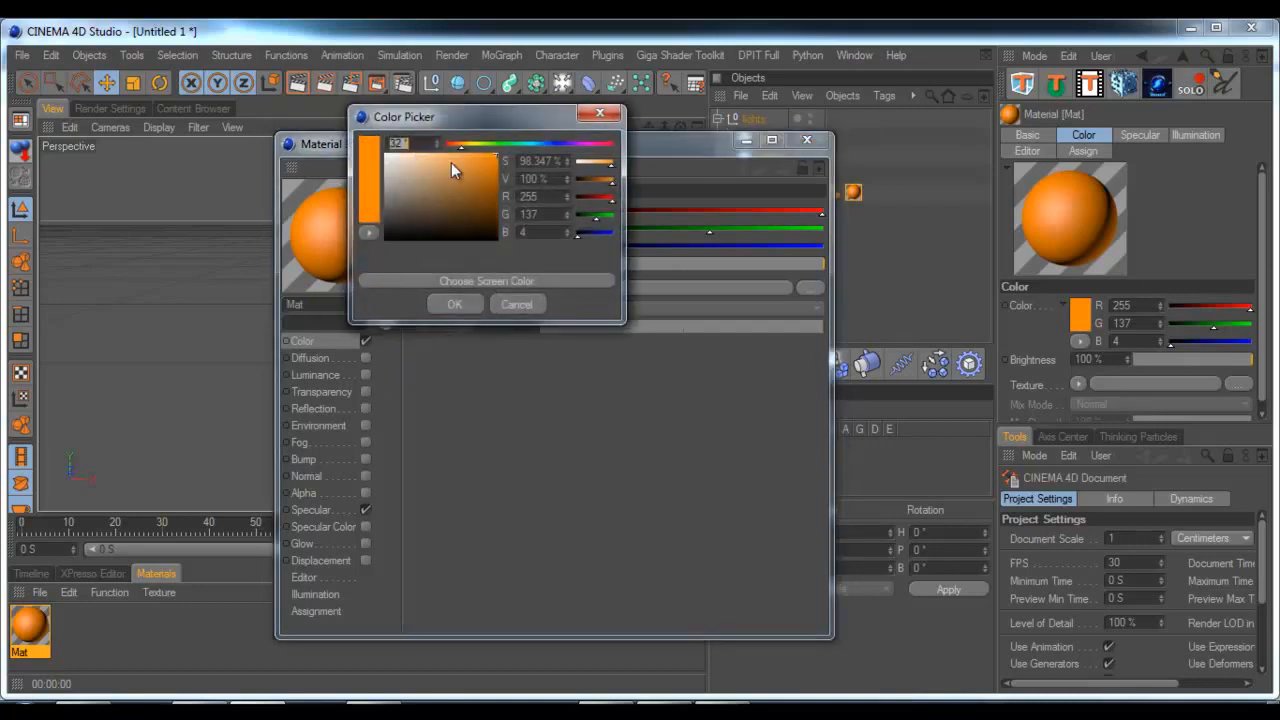
left_click_drag(491, 145, 527, 144)
left_click(402, 202)
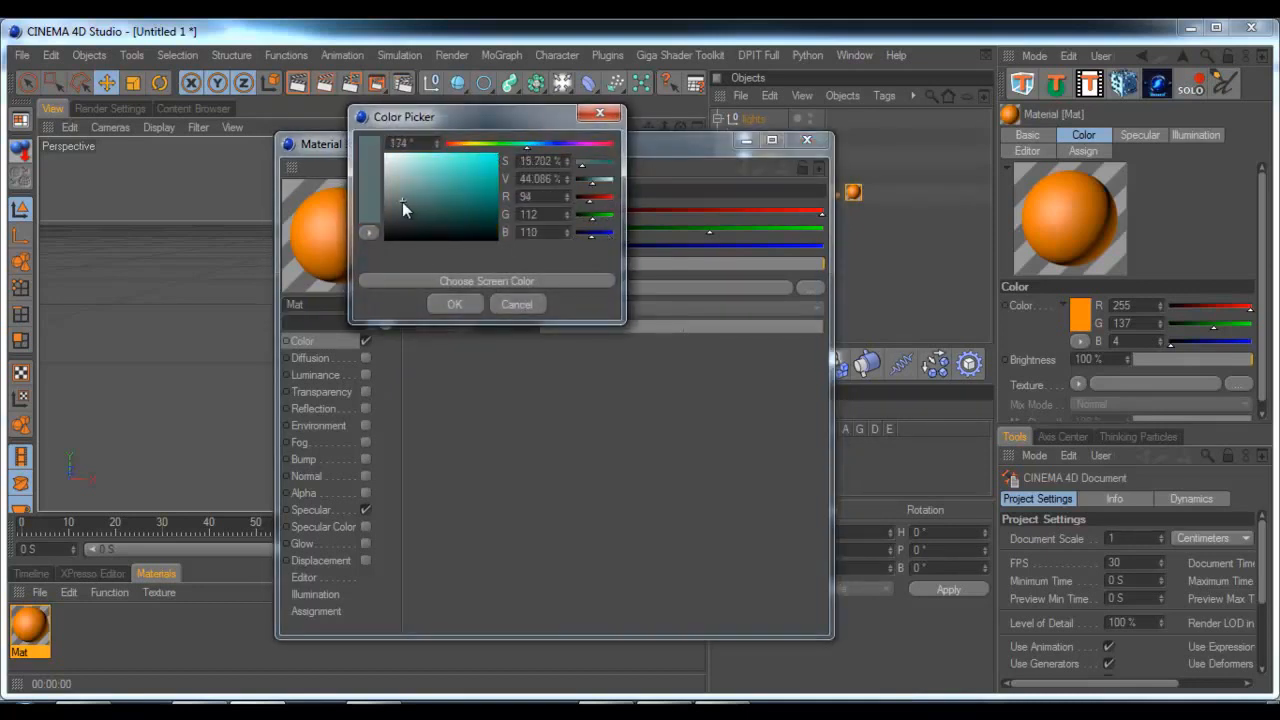
left_click_drag(402, 202, 415, 198)
left_click(454, 304)
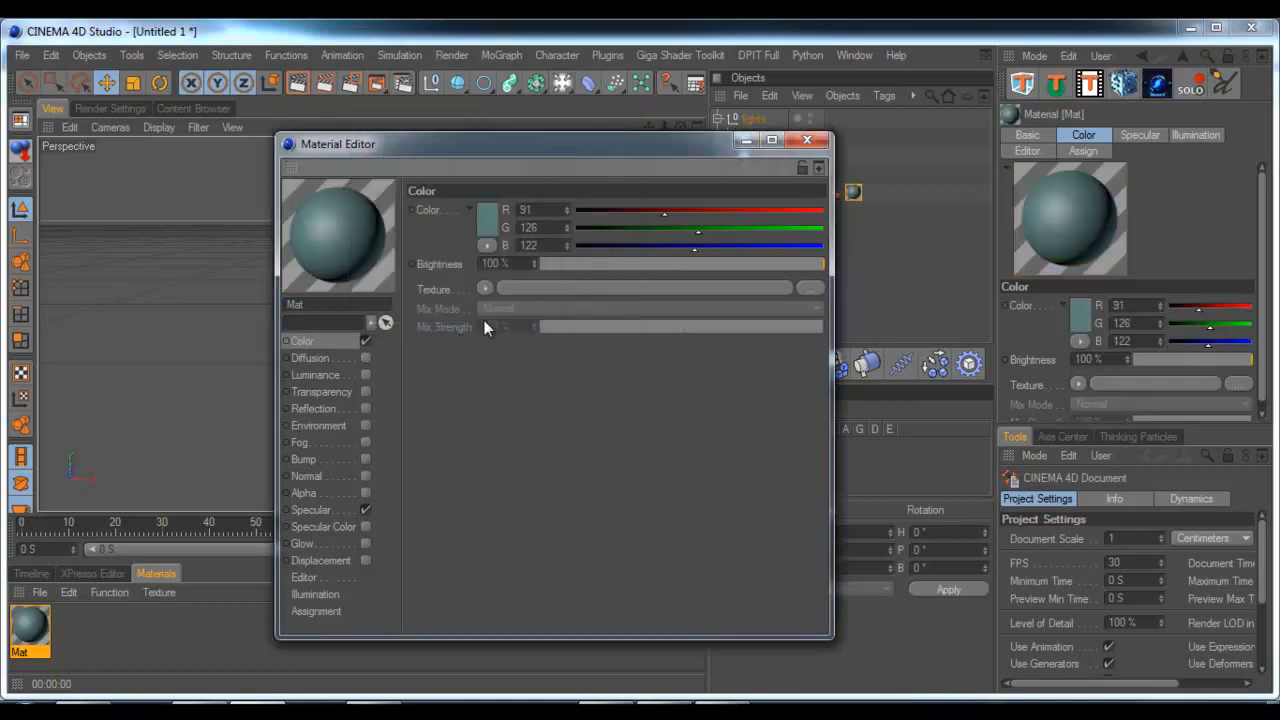
left_click(807, 140)
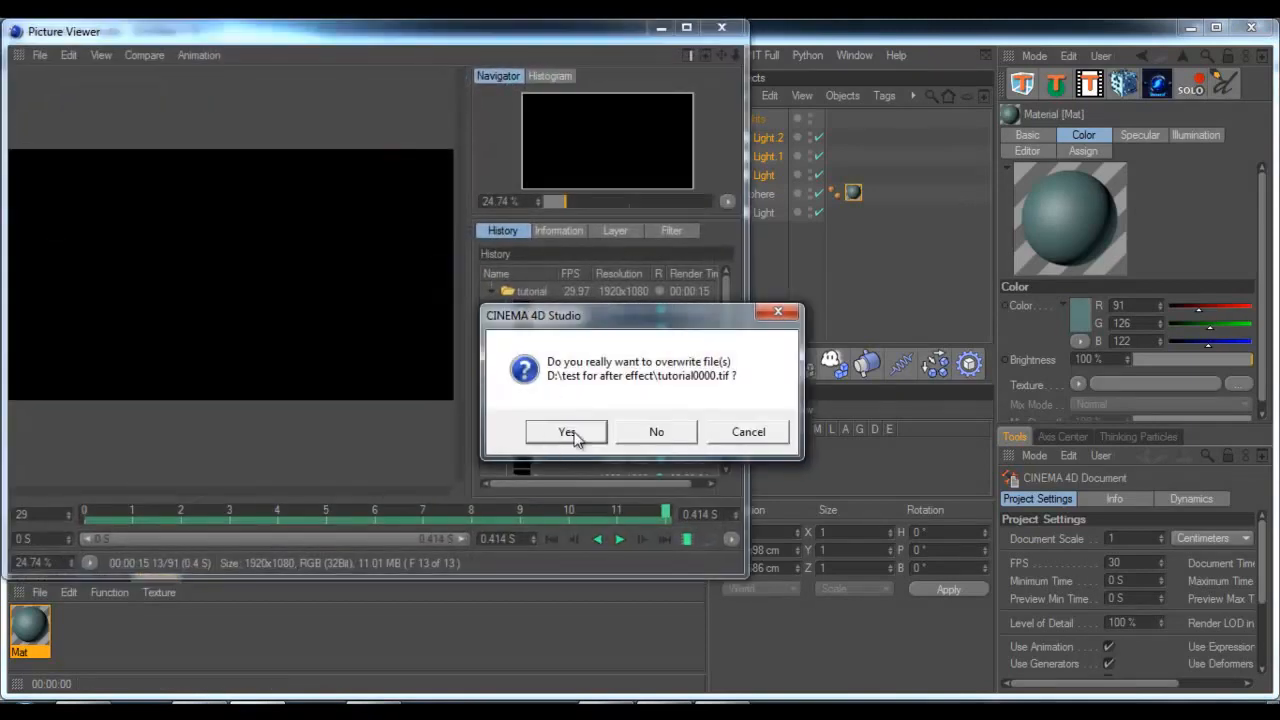
Step: Render the full animation, overwriting the existing tutorial TIFF files in the "test for after effect" folder, and dismiss the Picture Viewer
left_click(569, 429)
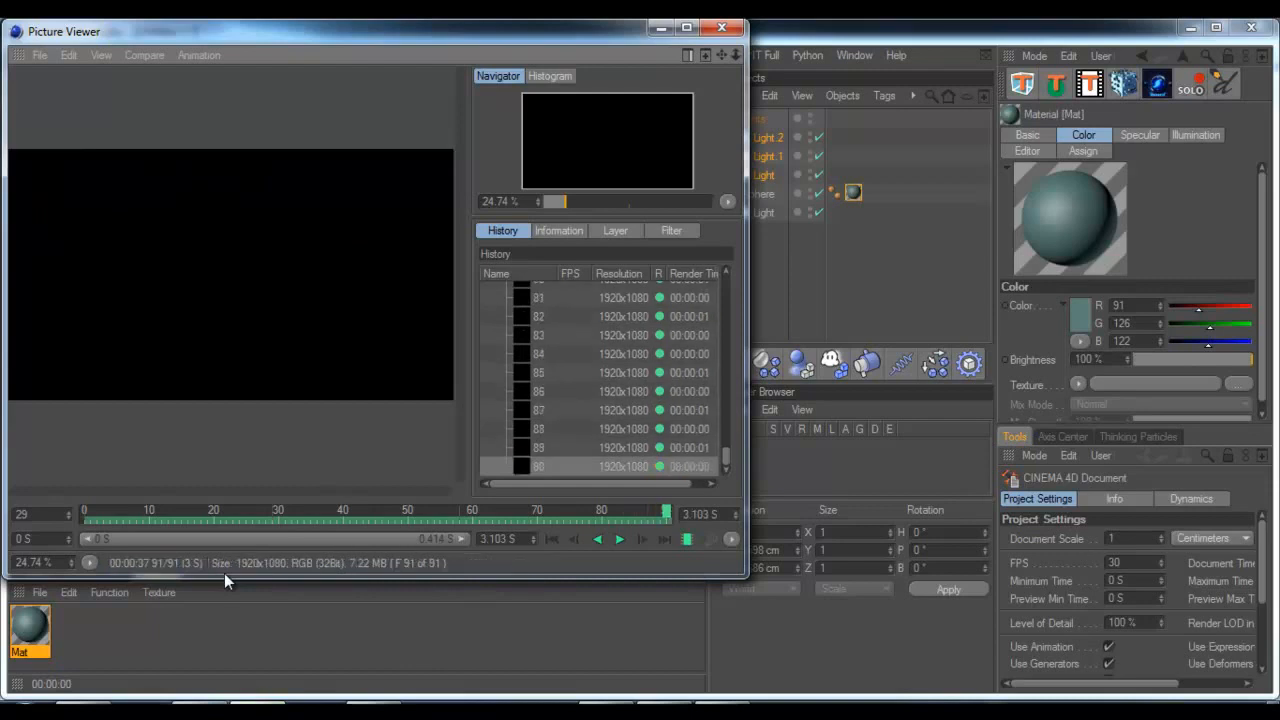
left_click(722, 27)
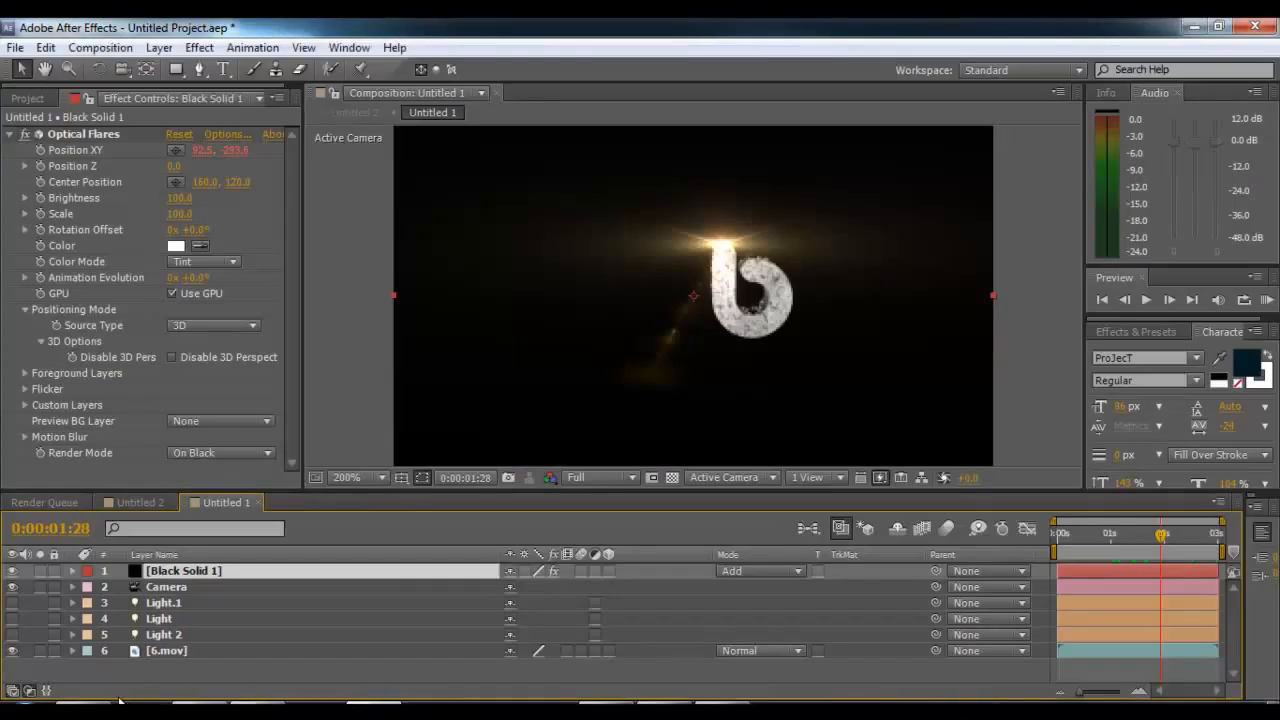
Step: Switch to Windows Explorer, open the "test for after effect" folder on drive D and select tutorial.aec
left_click(98, 703)
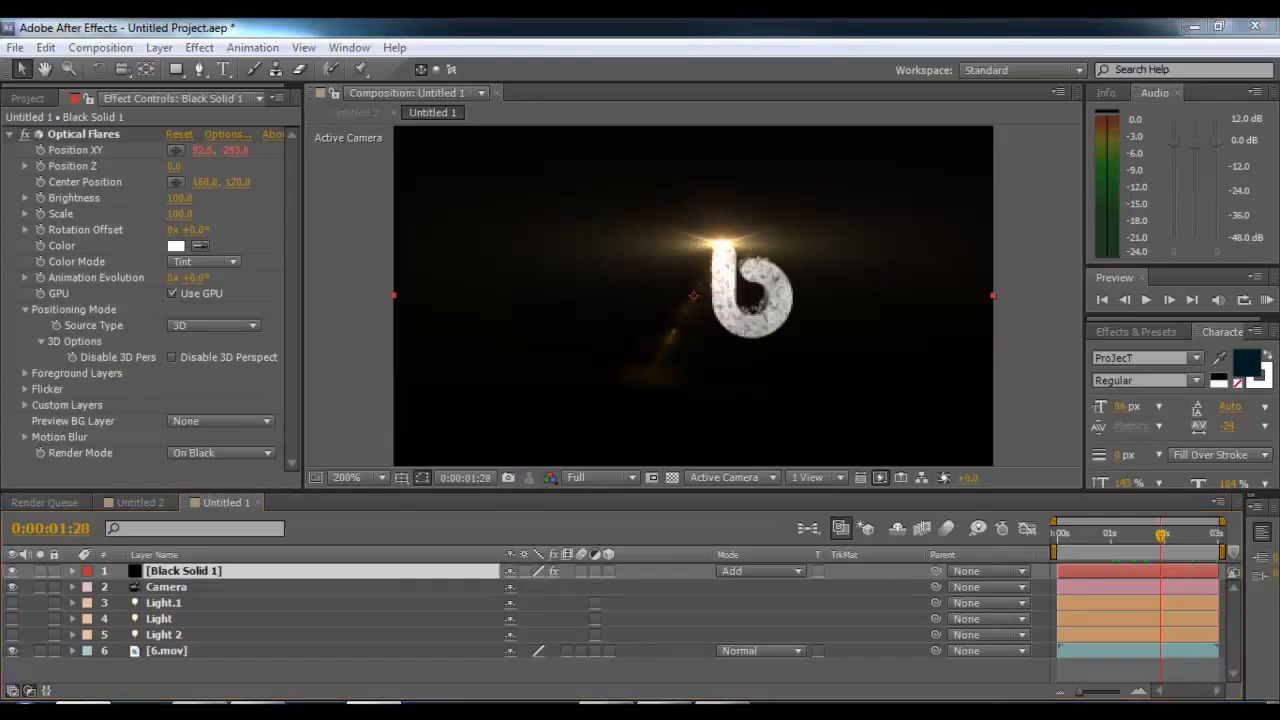
left_click(98, 703)
left_click(98, 703)
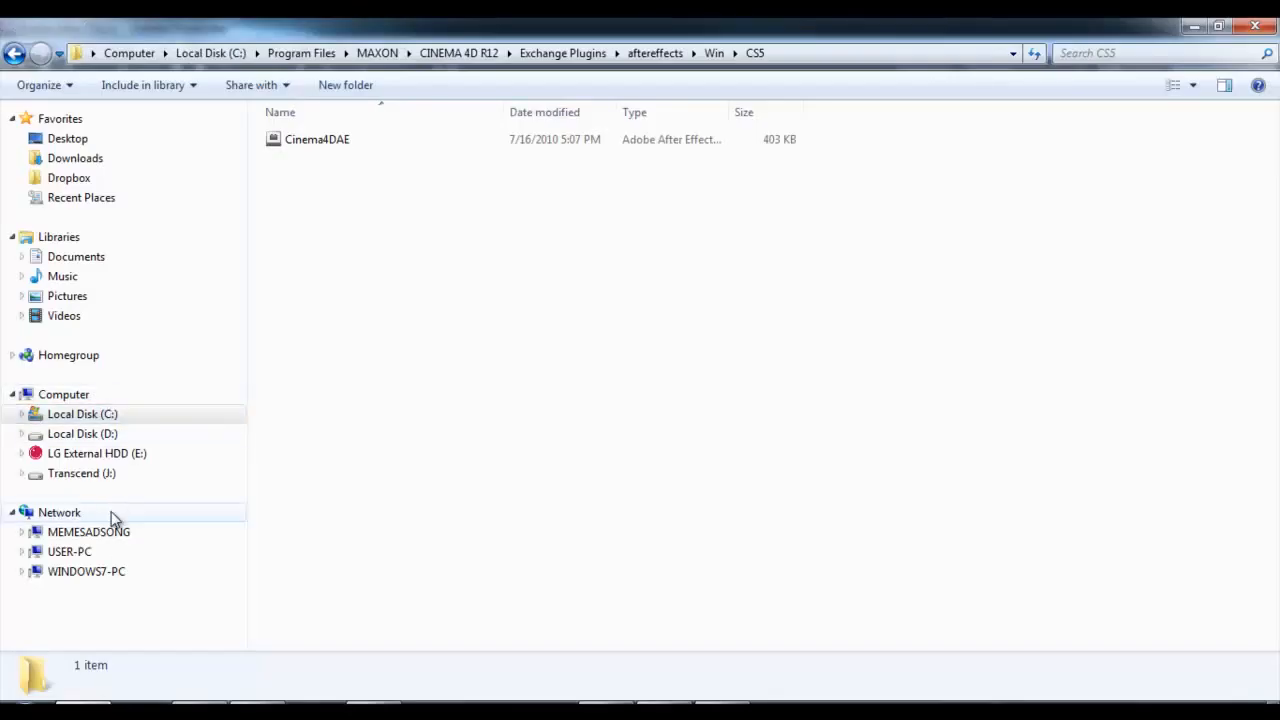
left_click(78, 434)
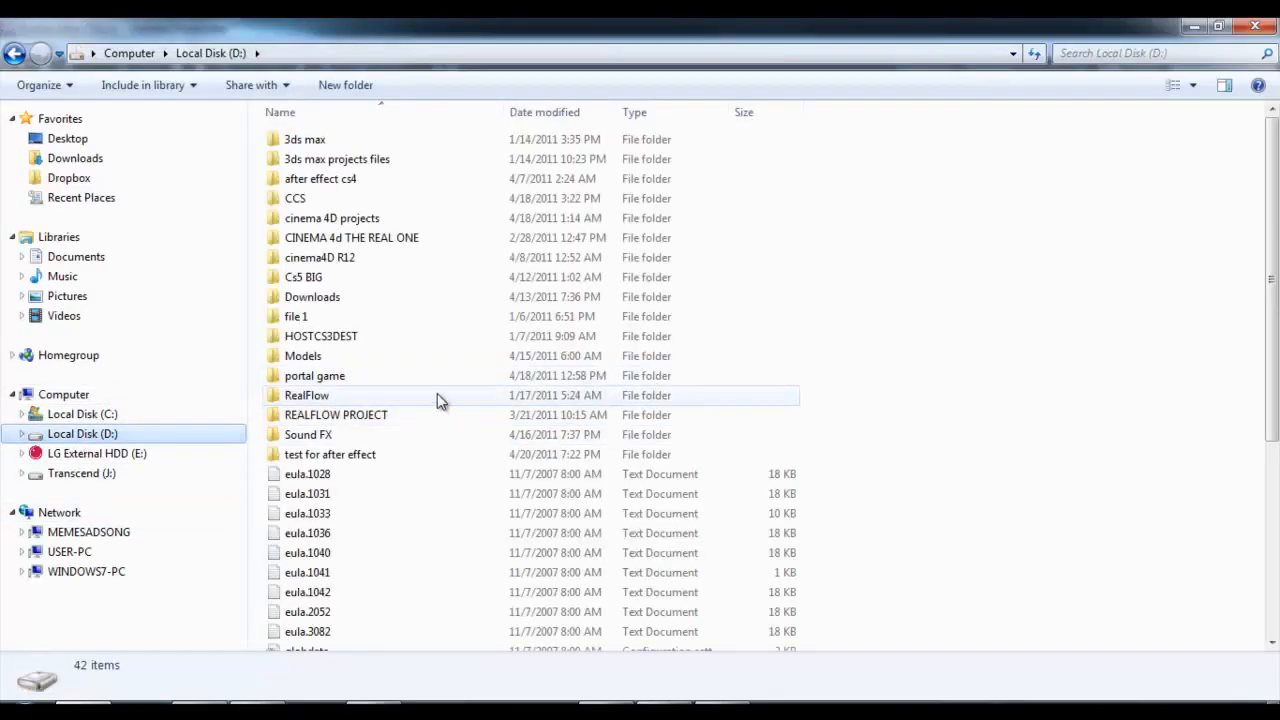
double_click(366, 454)
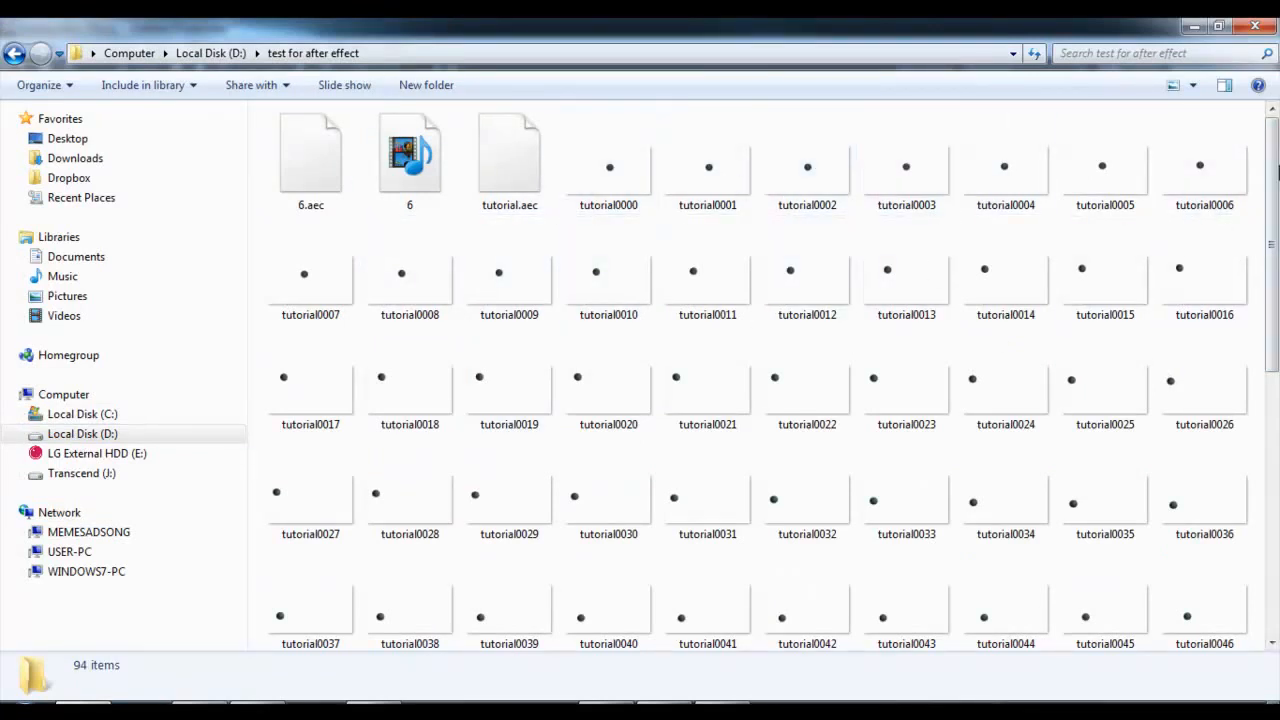
left_click(513, 153)
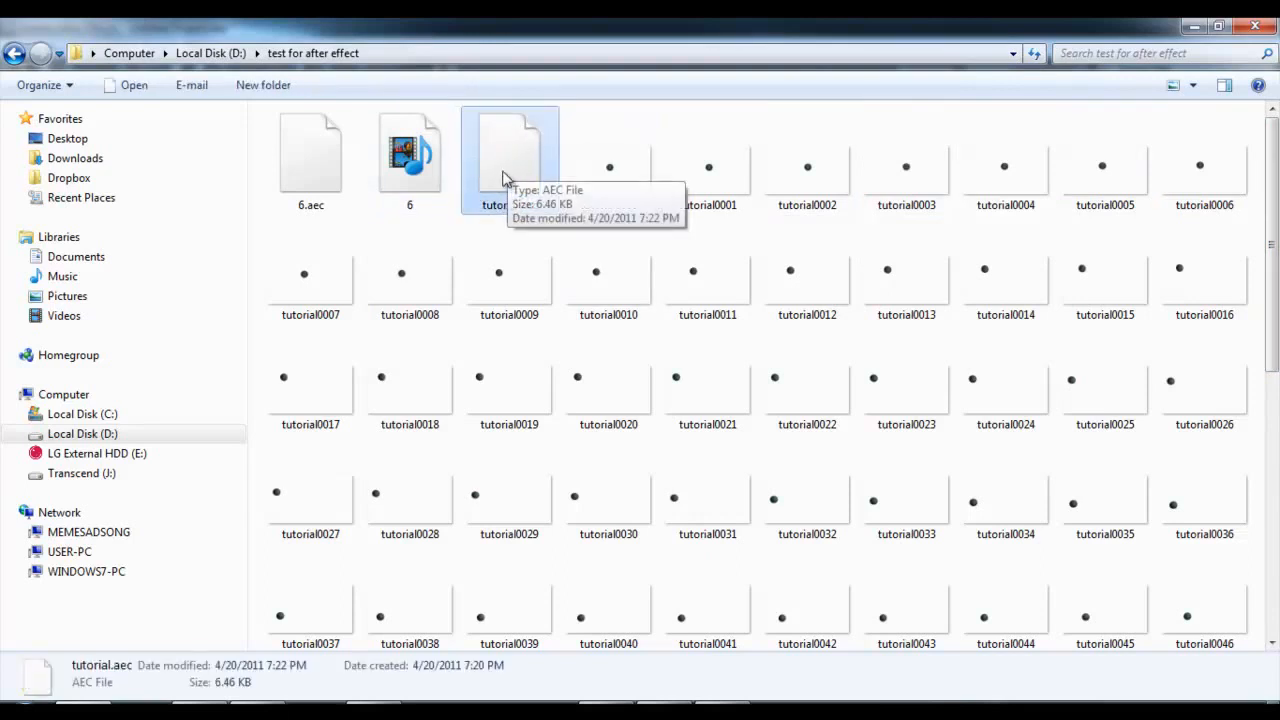
Step: Switch to After Effects and start a new project without saving the changes to the open one
left_click_drag(504, 176, 331, 480)
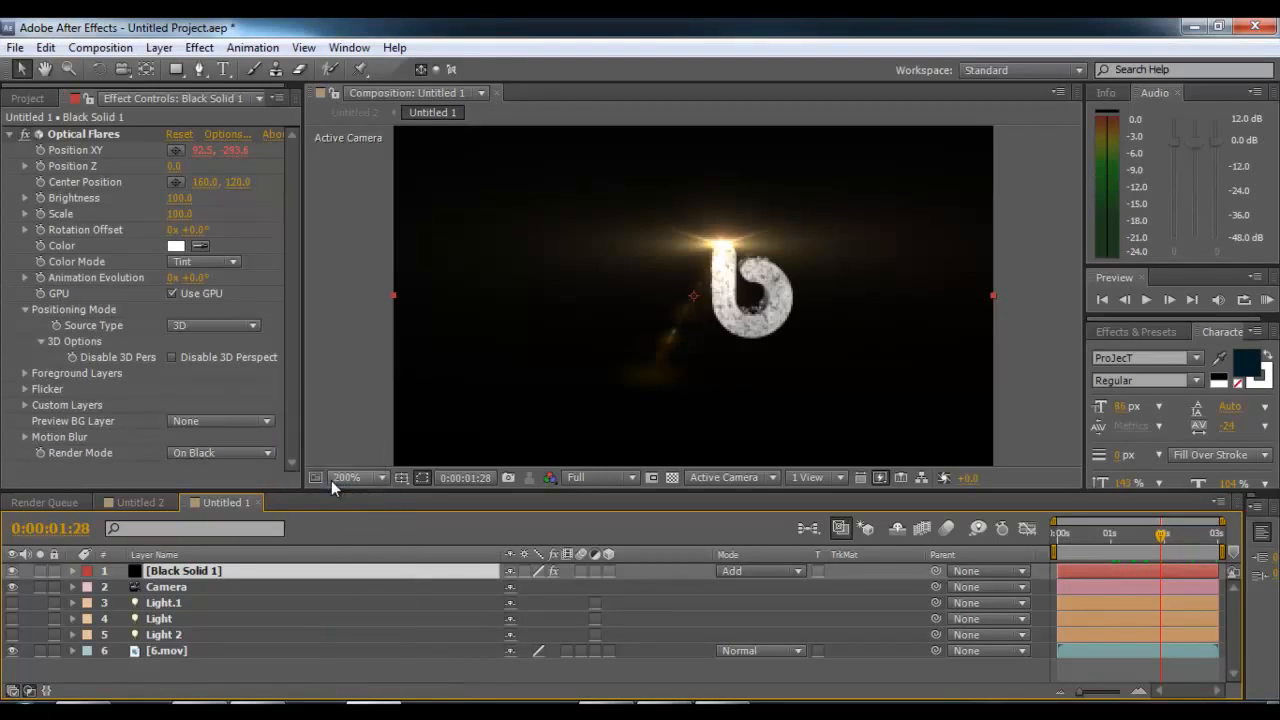
left_click(15, 47)
mouse_move(40, 67)
left_click(400, 77)
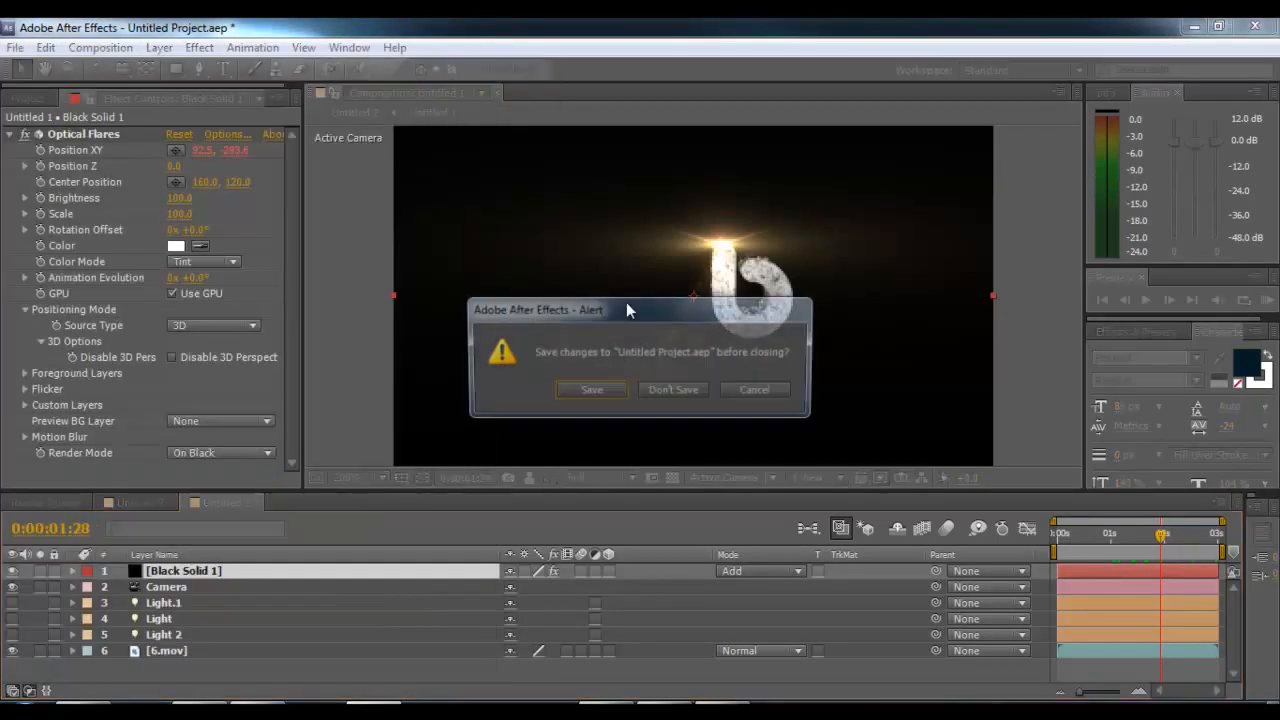
left_click(673, 386)
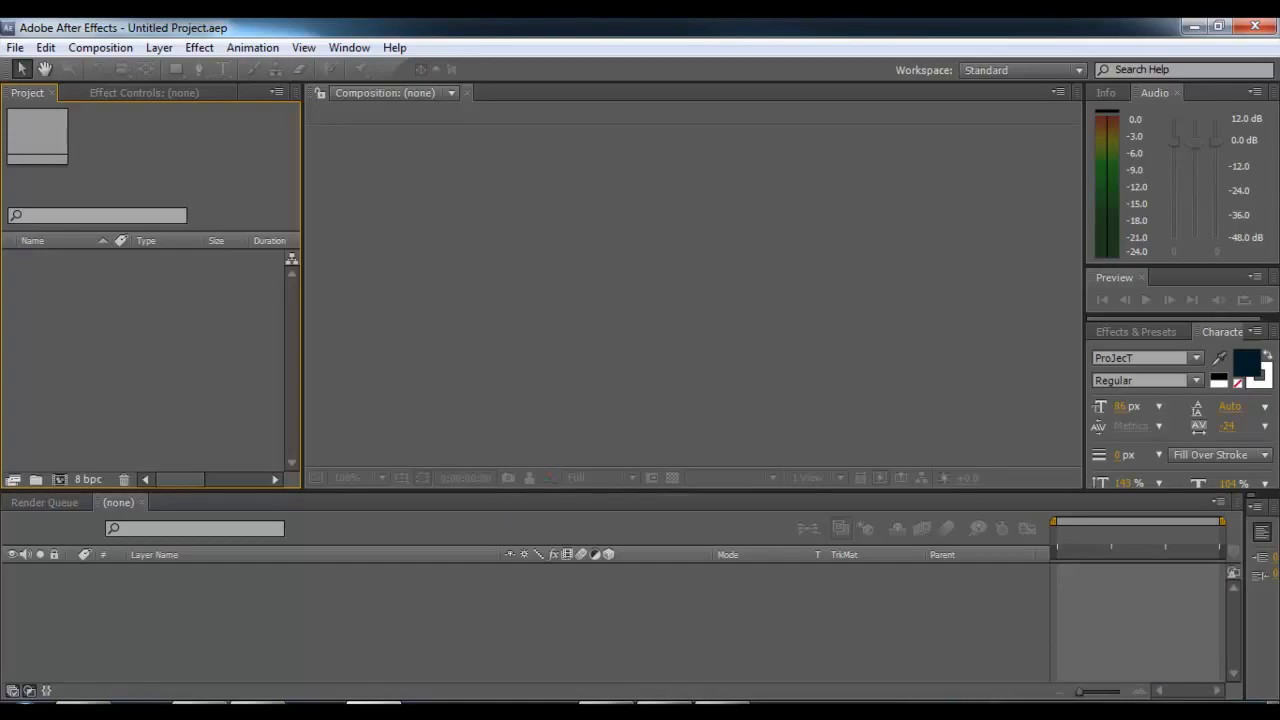
Step: Import tutorial.aec from the Explorer folder into the After Effects project and expand the imported folder
key("alt+Tab")
left_click_drag(517, 166, 281, 376)
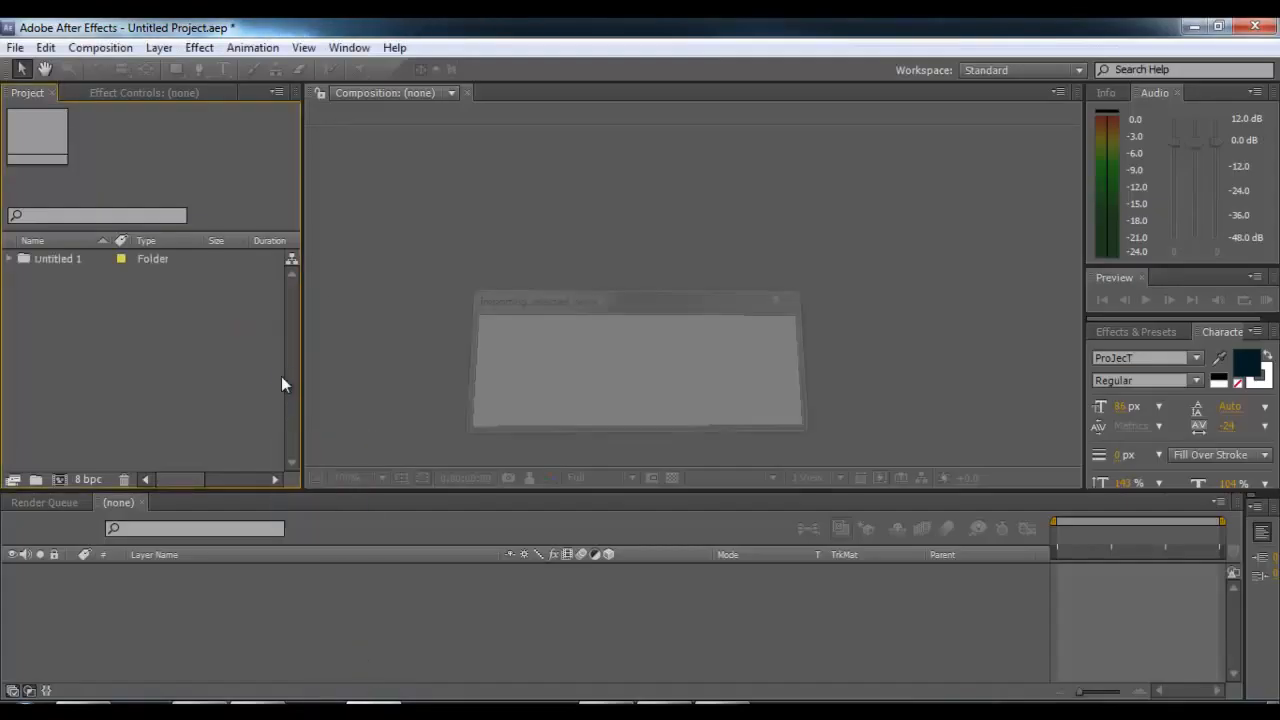
left_click(10, 259)
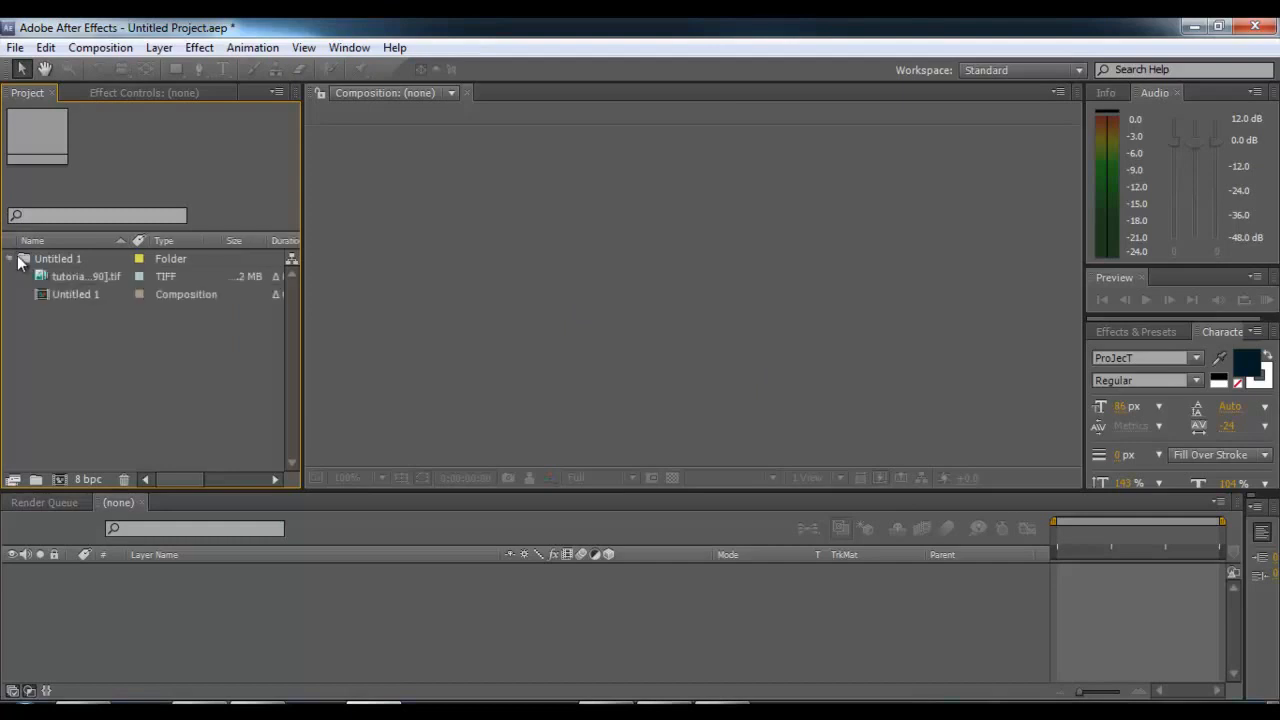
Step: Nest the imported Untitled 1 composition in a new composition and preview its animation up to 0:00:01:15
left_click(70, 294)
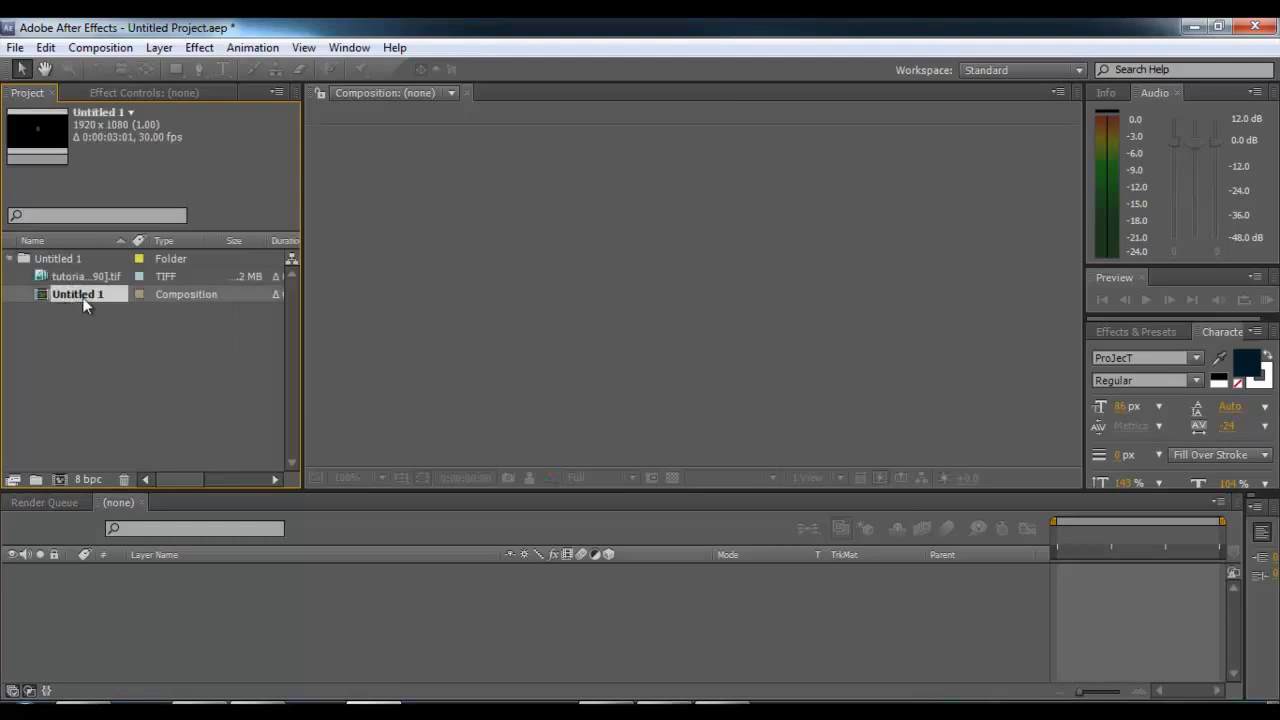
left_click_drag(69, 293, 142, 632)
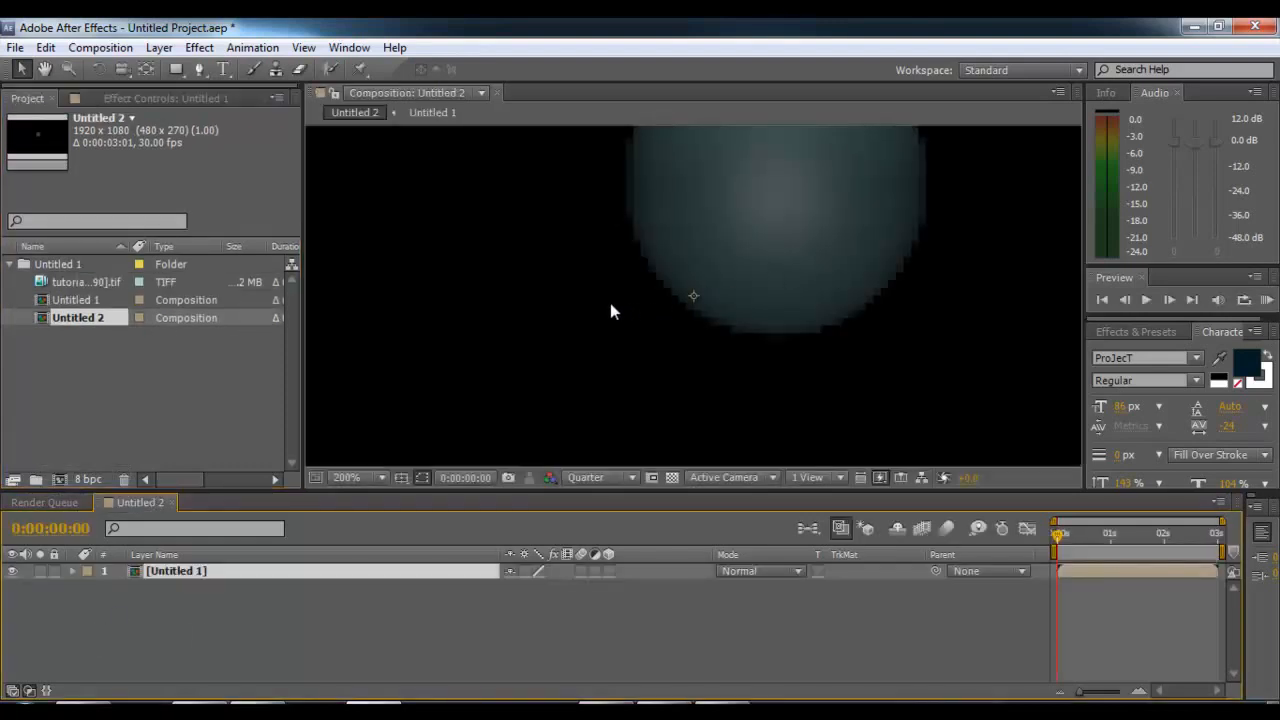
scroll(610, 303, "down", 6)
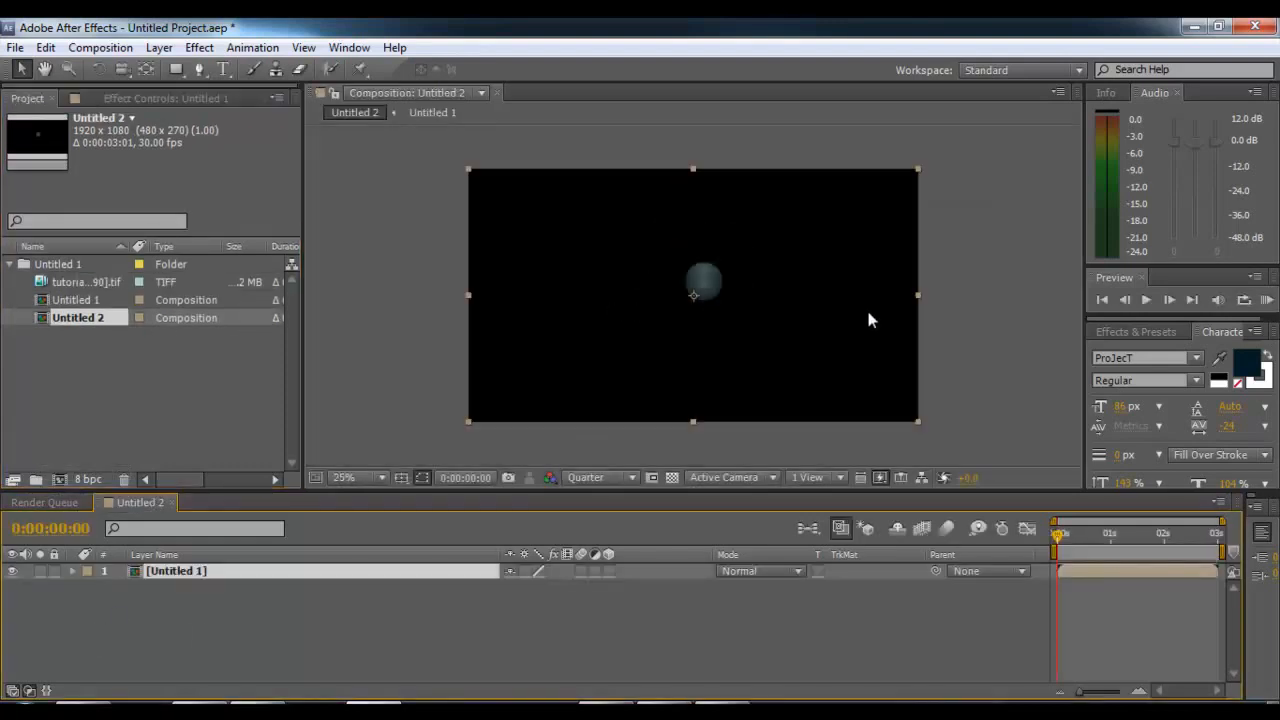
left_click_drag(1059, 551, 1139, 552)
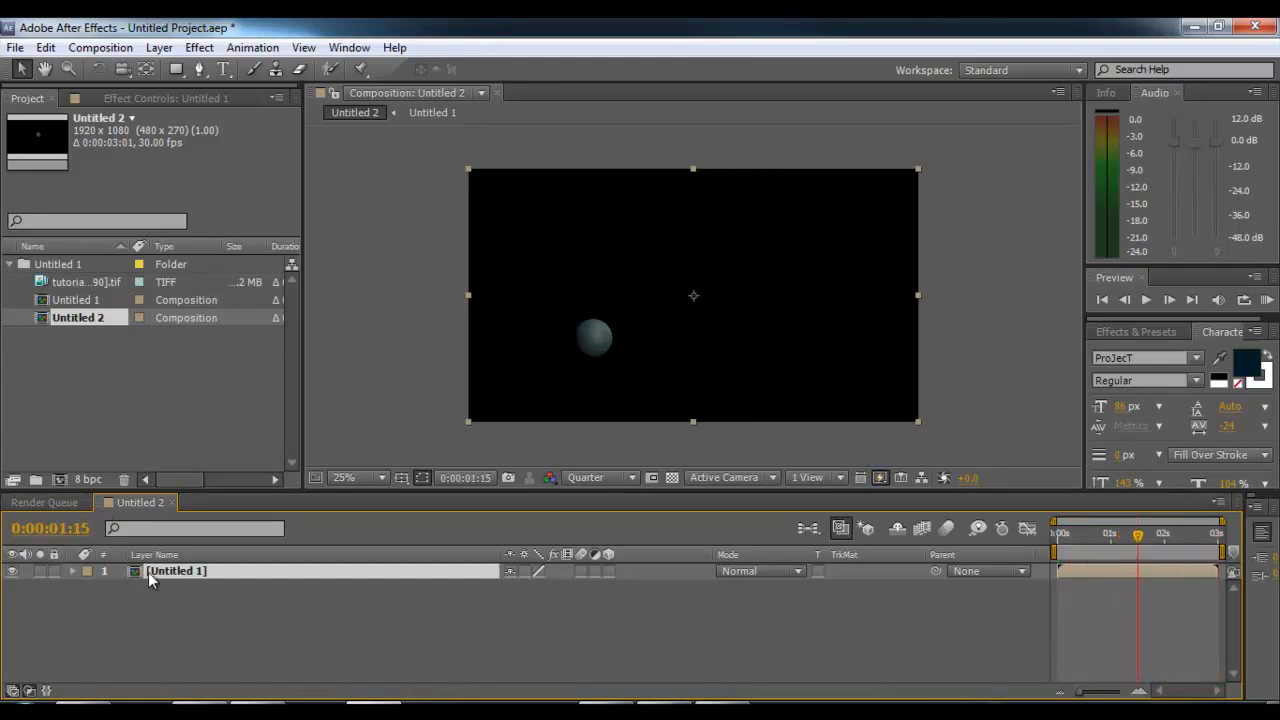
Step: Open the nested Untitled 1 composition and examine its camera, light and image-sequence layers one by one
double_click(148, 571)
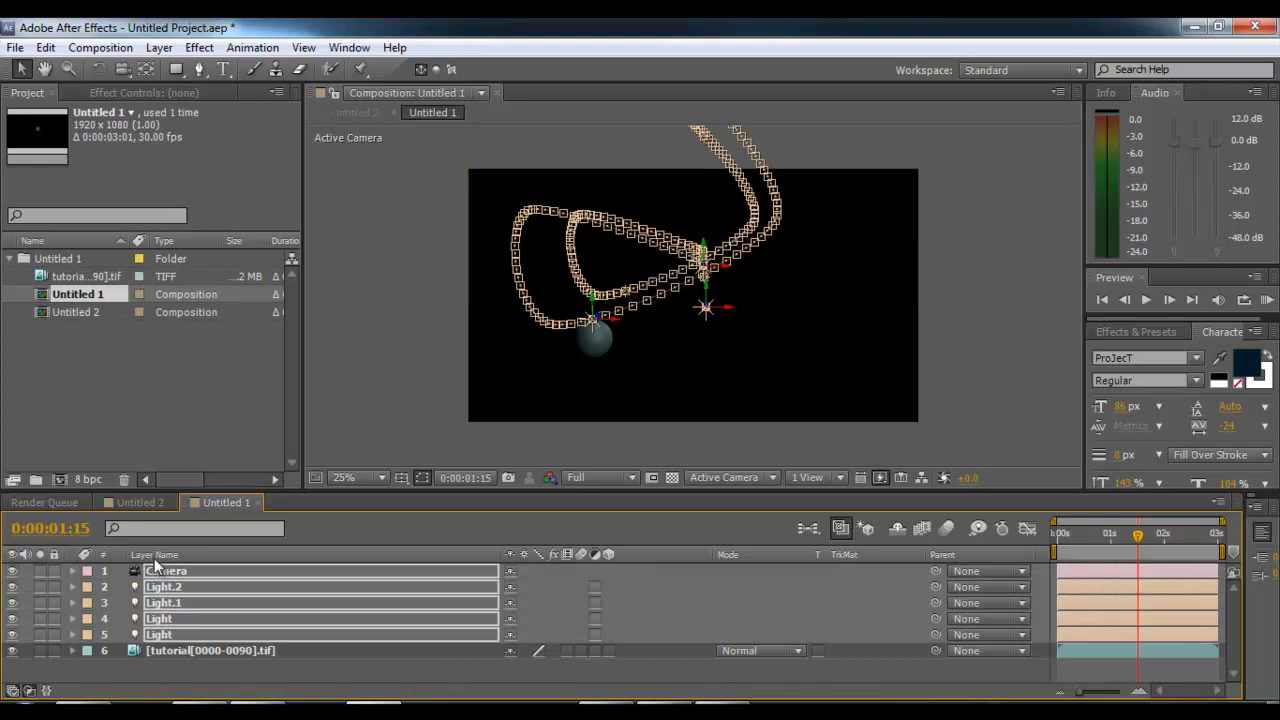
left_click(186, 650)
left_click(181, 619)
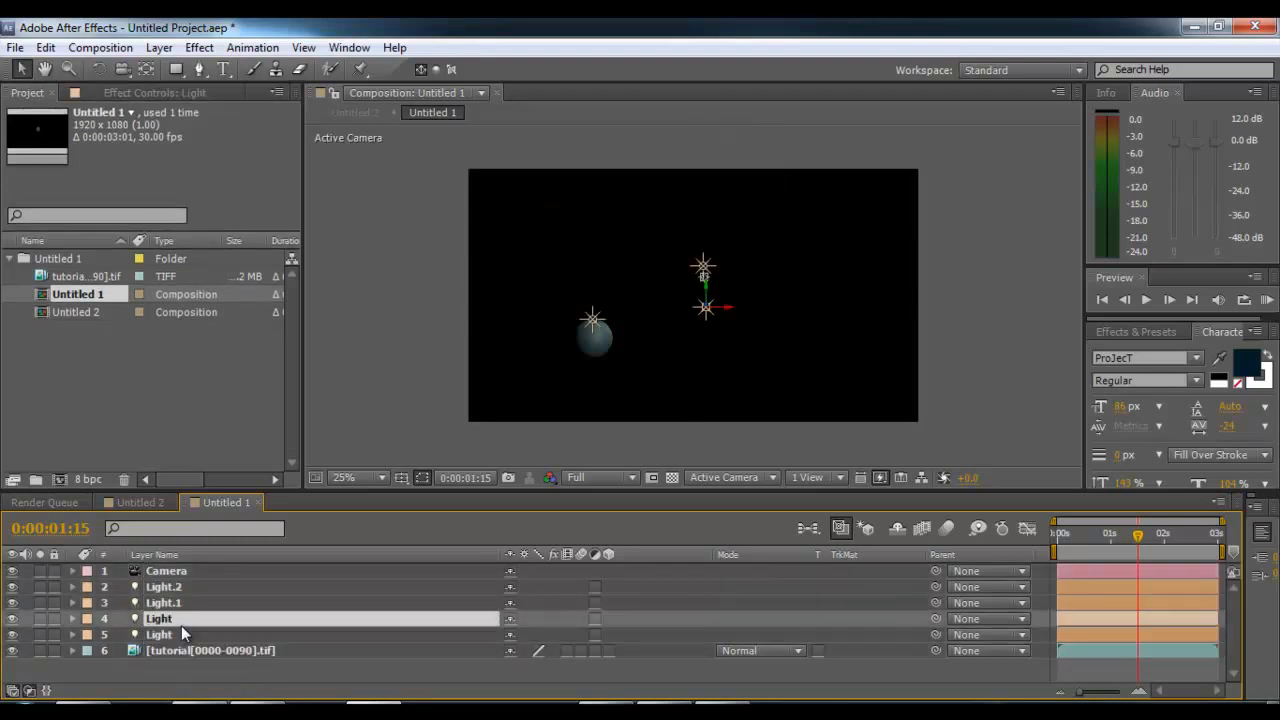
left_click(188, 587)
left_click(181, 619)
left_click(181, 633)
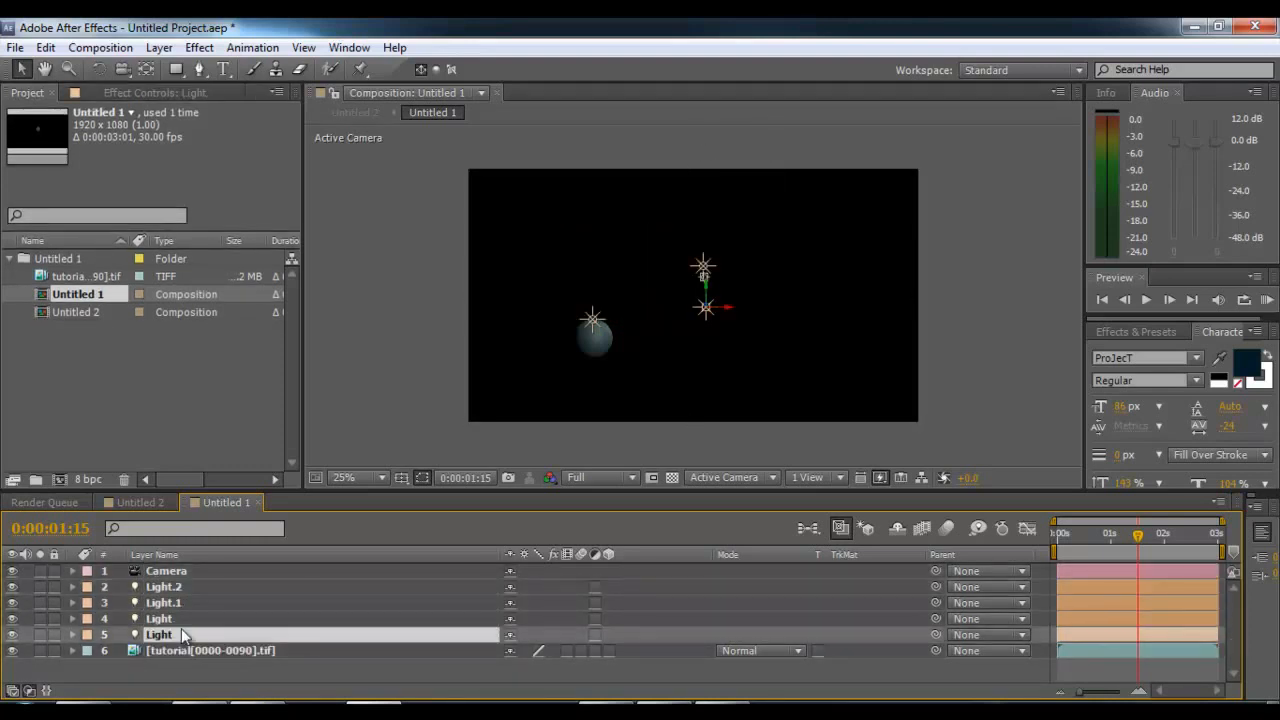
left_click(182, 618)
left_click(185, 603)
left_click(188, 587)
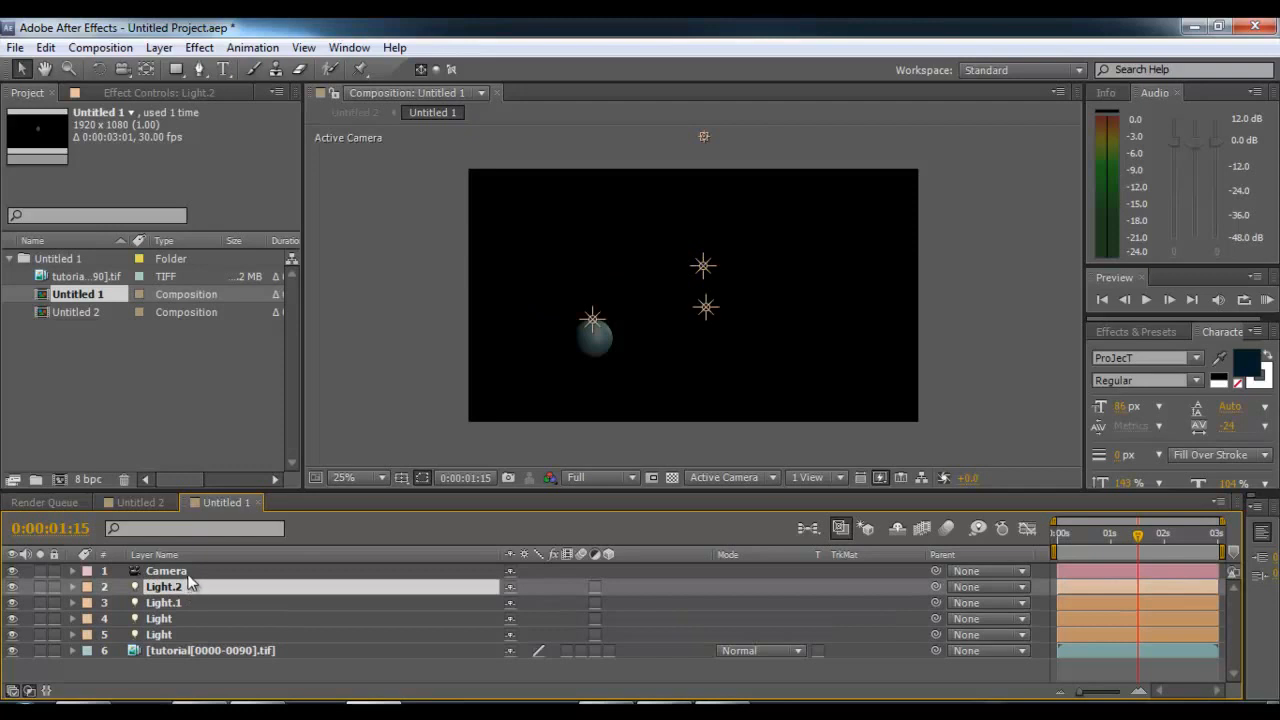
left_click(200, 571)
left_click(201, 651)
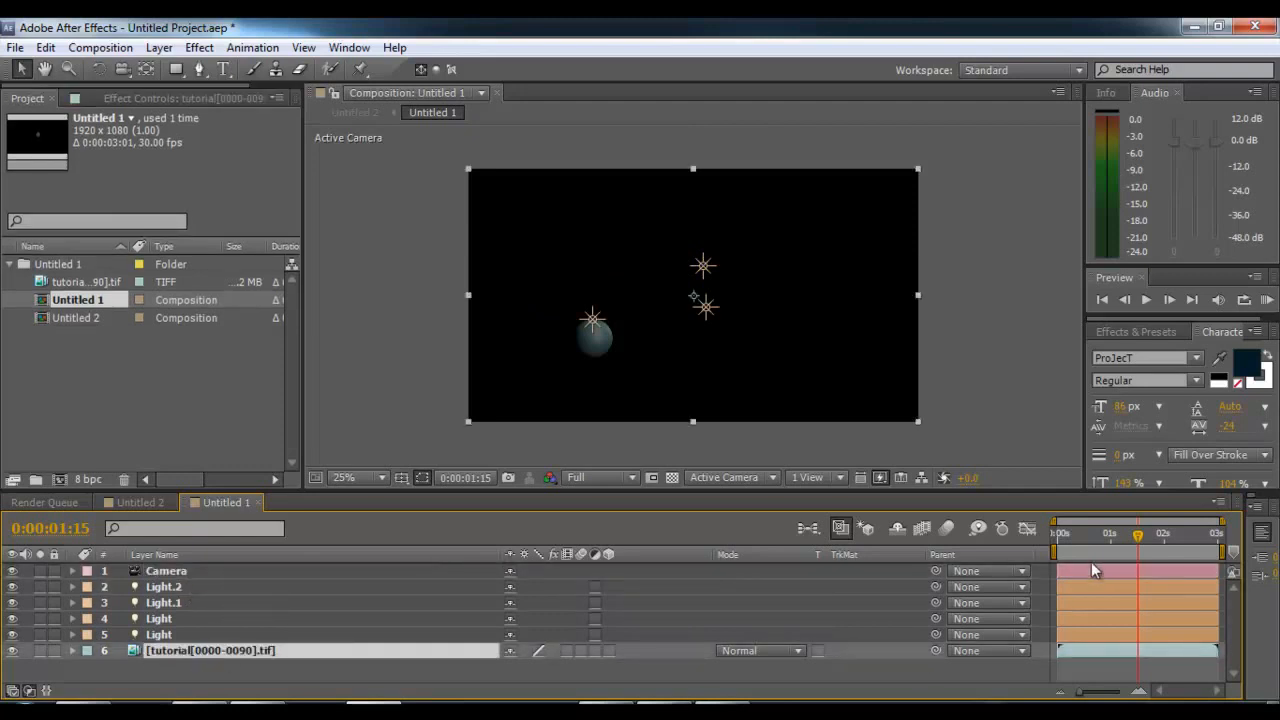
Step: Scrub the composition, select the light above the sphere and check its motion, stopping at 0:00:01:20
mouse_move(1143, 541)
left_mouse_down()
mouse_move(1066, 539)
mouse_move(1137, 541)
mouse_move(1118, 540)
left_mouse_up()
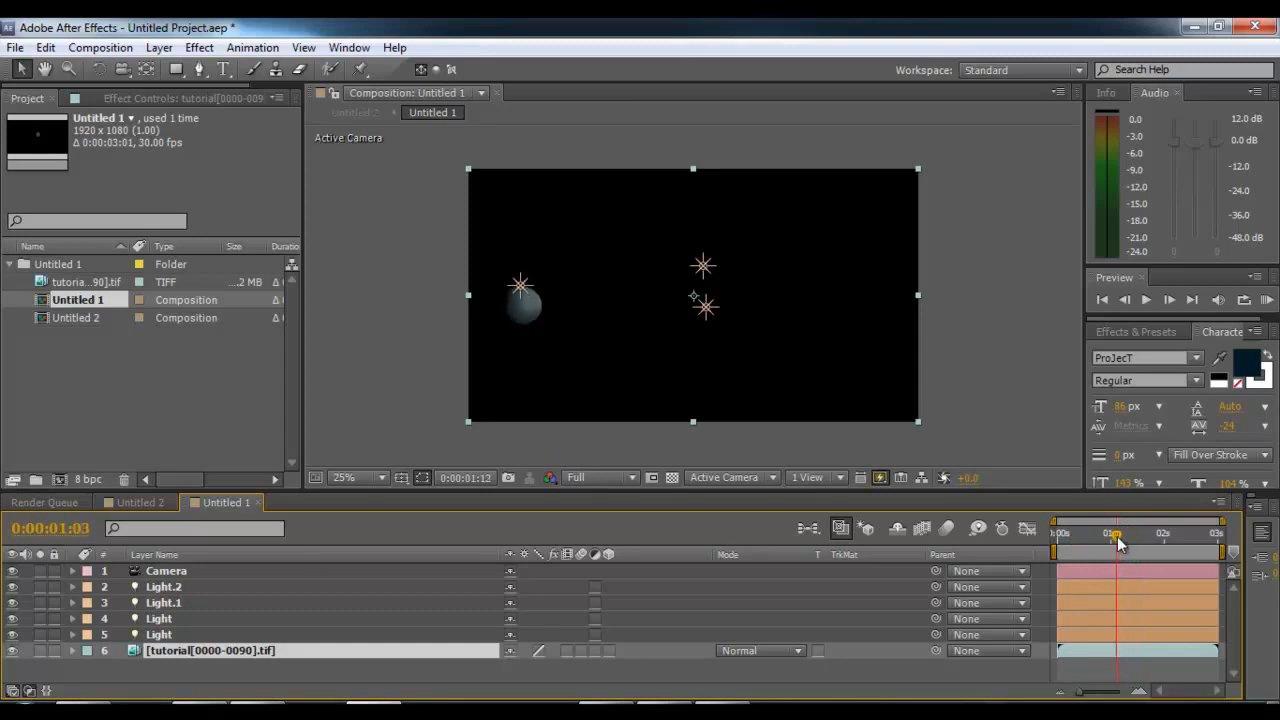
left_click(520, 287)
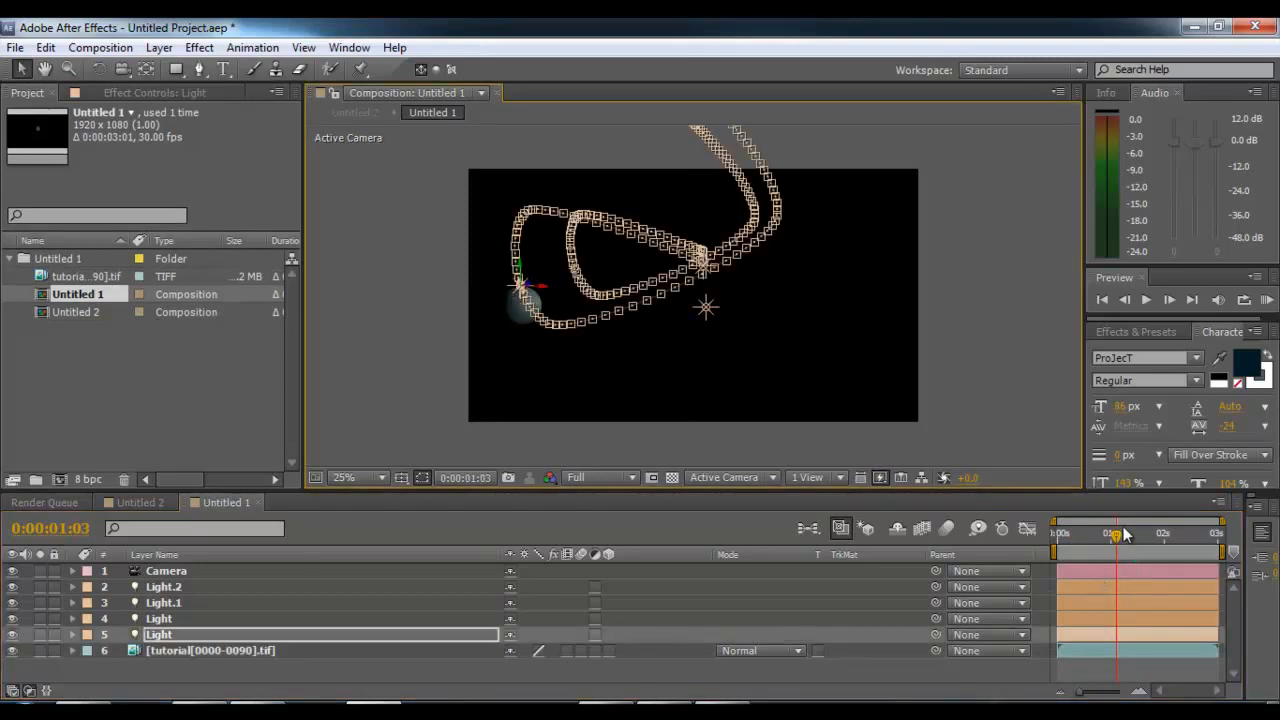
mouse_move(1125, 535)
left_mouse_down()
mouse_move(1103, 536)
mouse_move(1147, 536)
left_mouse_up()
Step: Add a composition-sized black solid to Untitled 1 and set its blending mode to Add
left_click(160, 48)
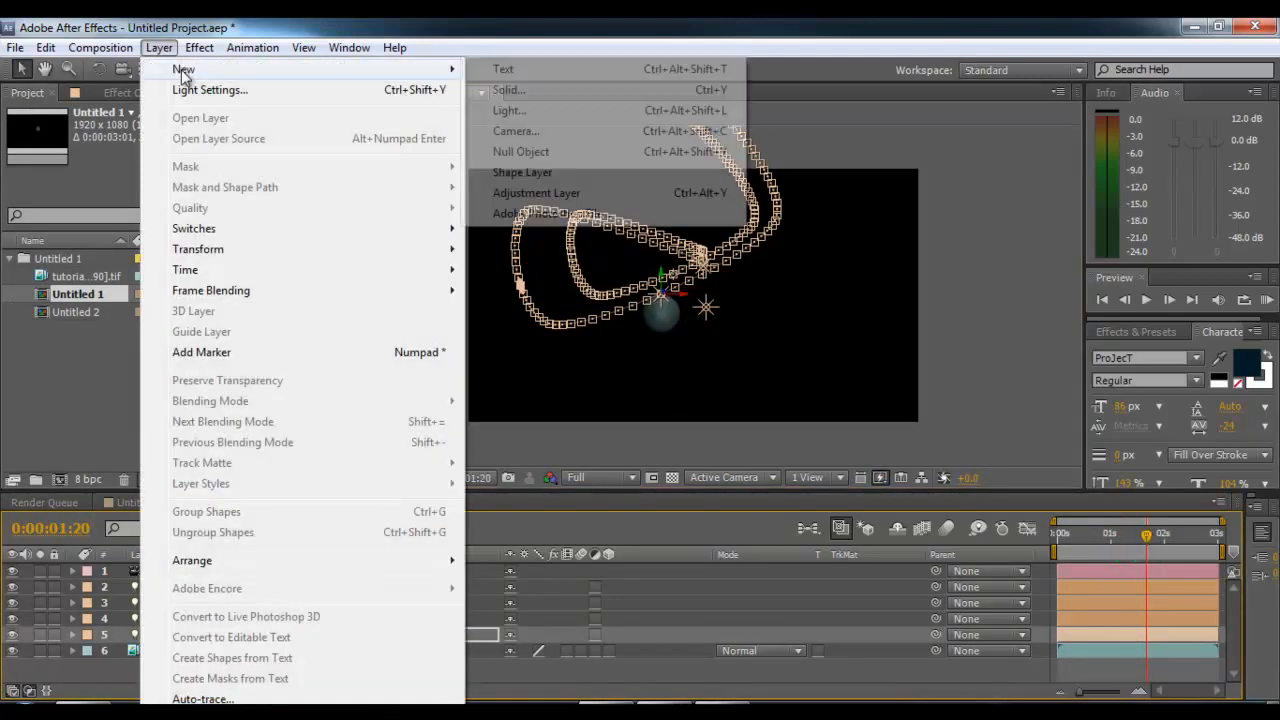
mouse_move(200, 69)
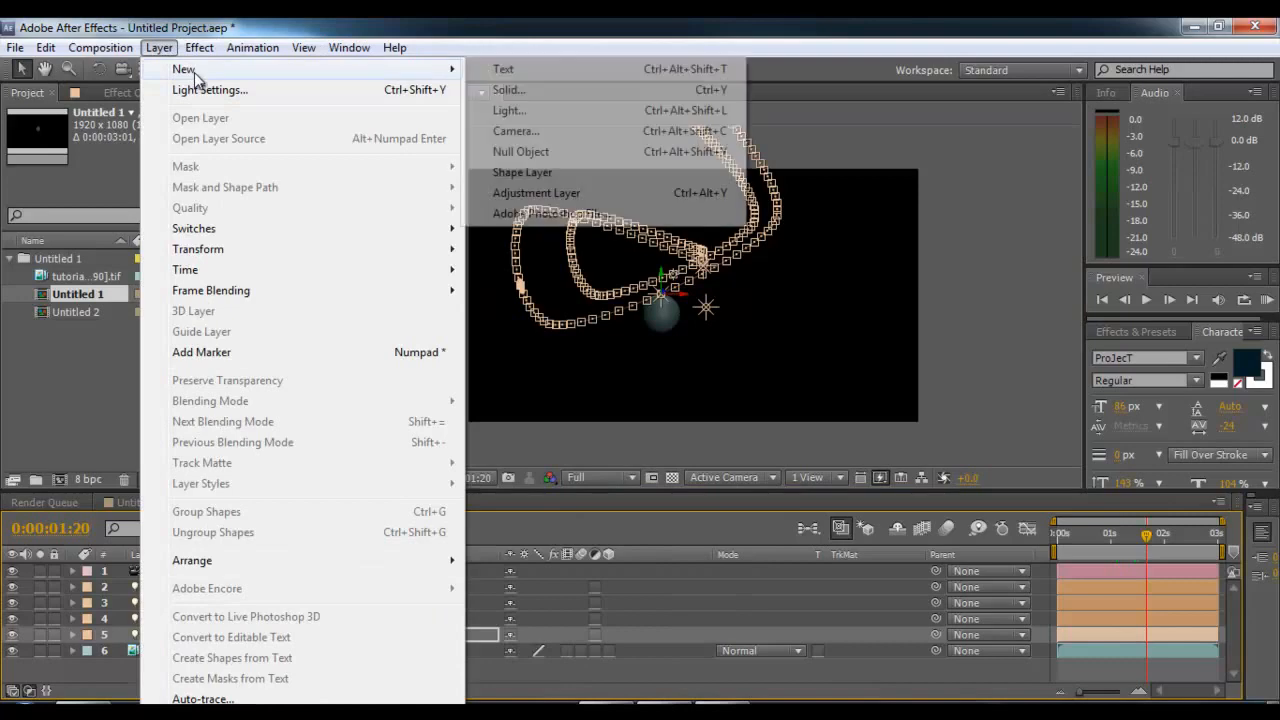
left_click(515, 91)
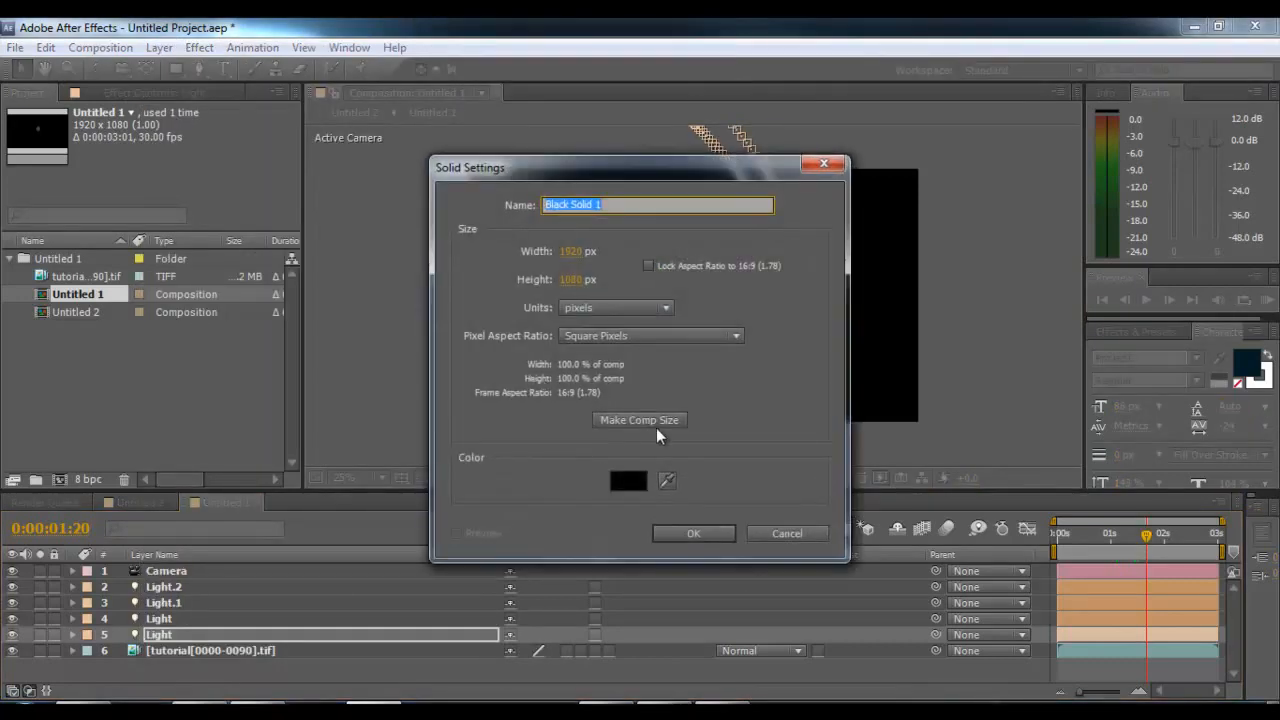
left_click(656, 427)
left_click(696, 534)
left_click(763, 571)
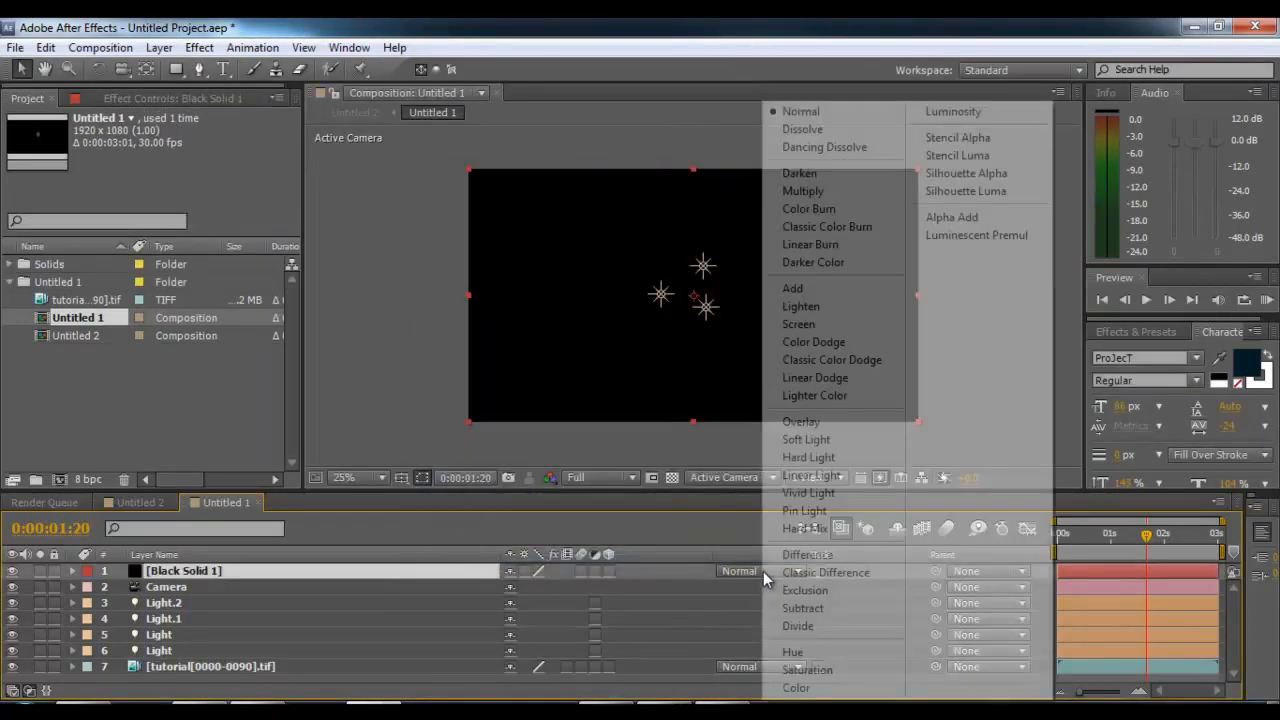
left_click(821, 290)
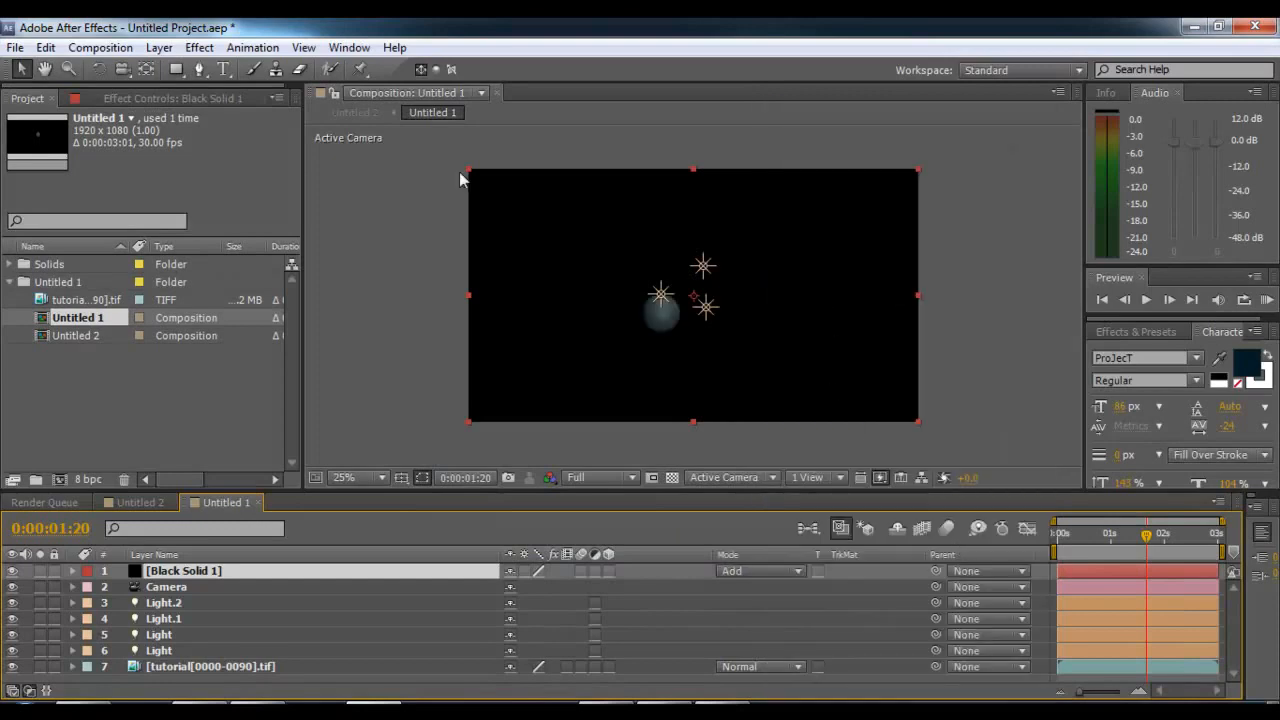
Step: Apply Optical Flares to the black solid and set the effect's Source Type to 3D
left_click(199, 47)
mouse_move(530, 619)
left_click(682, 620)
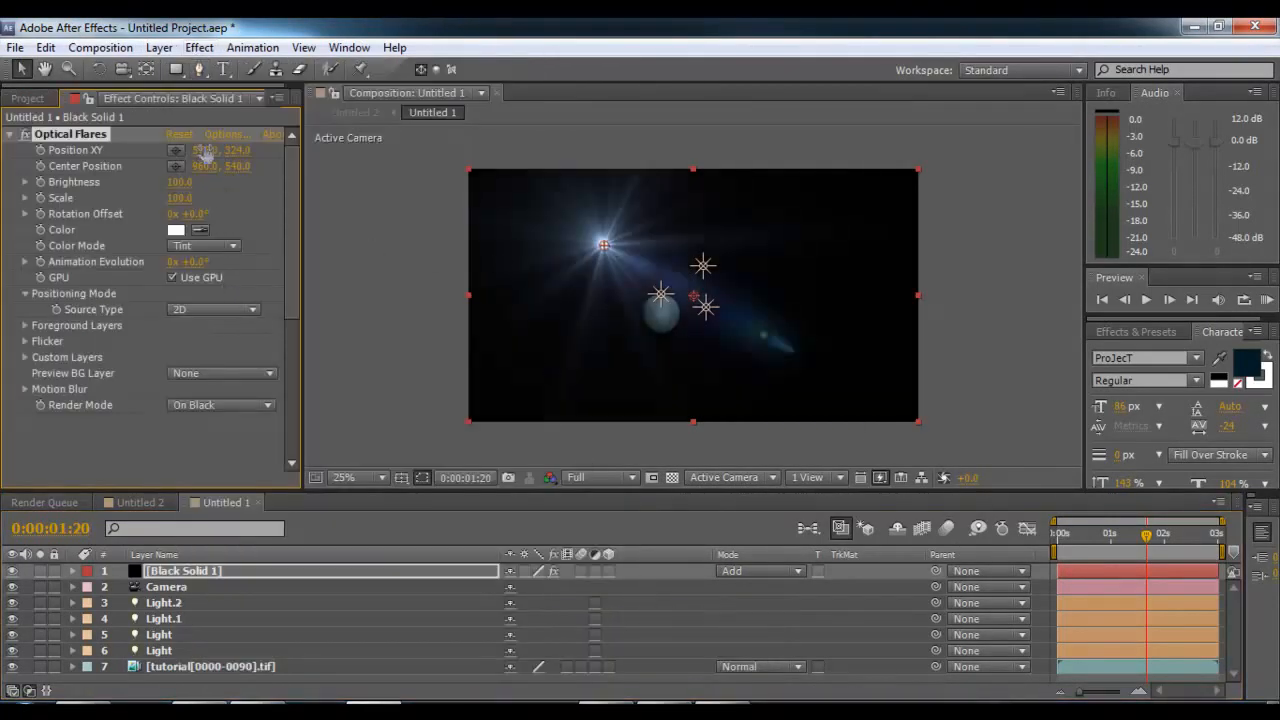
left_click(195, 314)
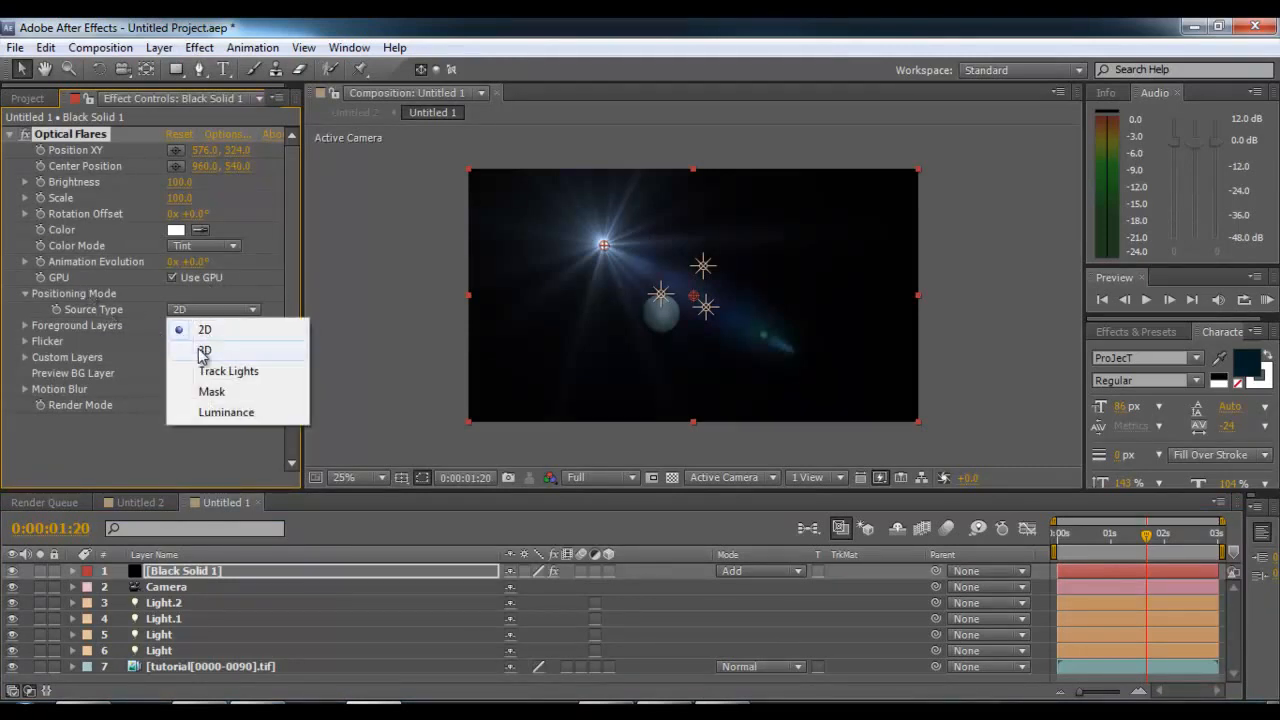
left_click(204, 350)
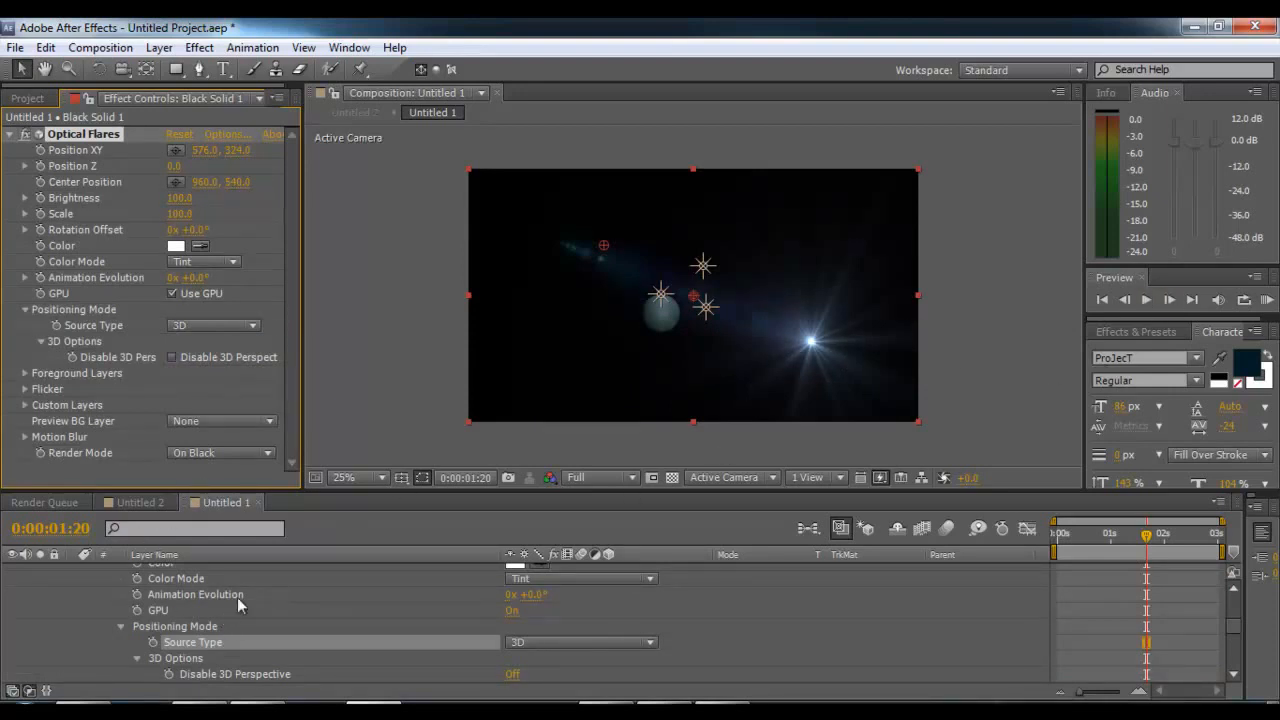
Step: Collapse Positioning Mode, enlarge the timeline and reveal the Position property of the lowest light layer, with the time at 0:00:01:23
left_click(121, 627)
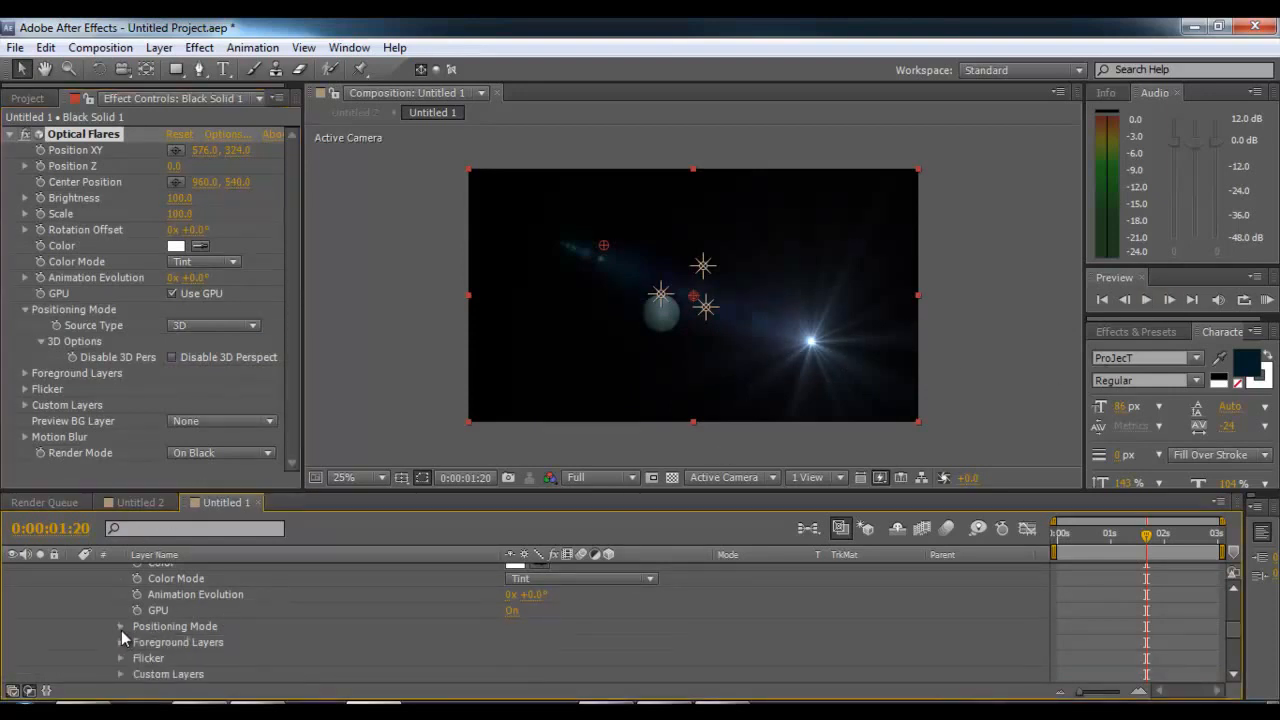
scroll(327, 602, "up", 1)
scroll(361, 625, "up", 3)
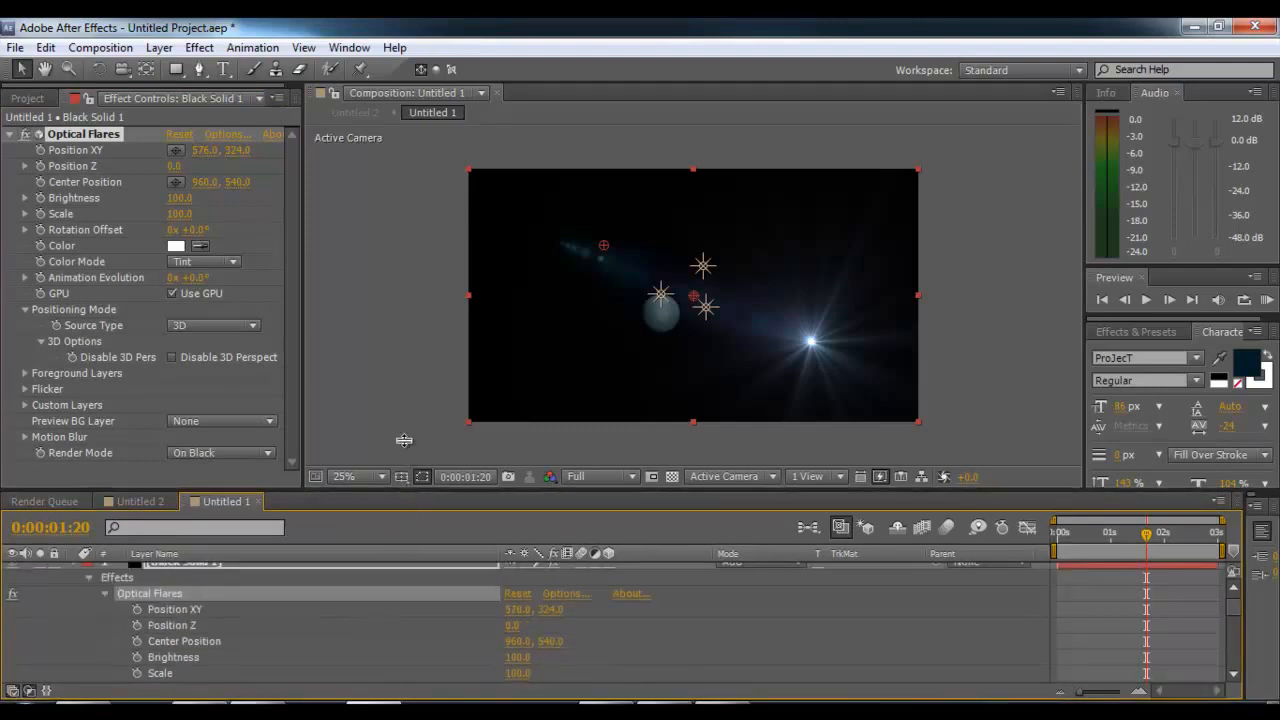
left_click_drag(406, 493, 406, 237)
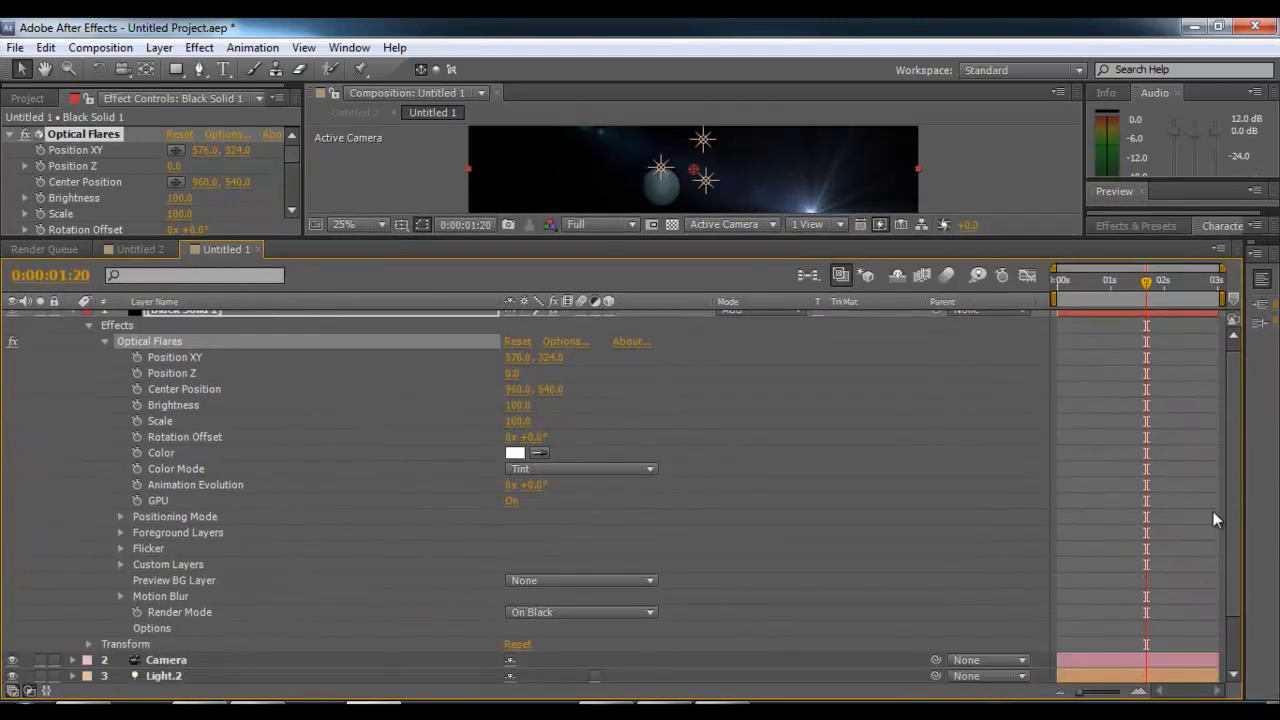
scroll(1228, 486, "down", 1)
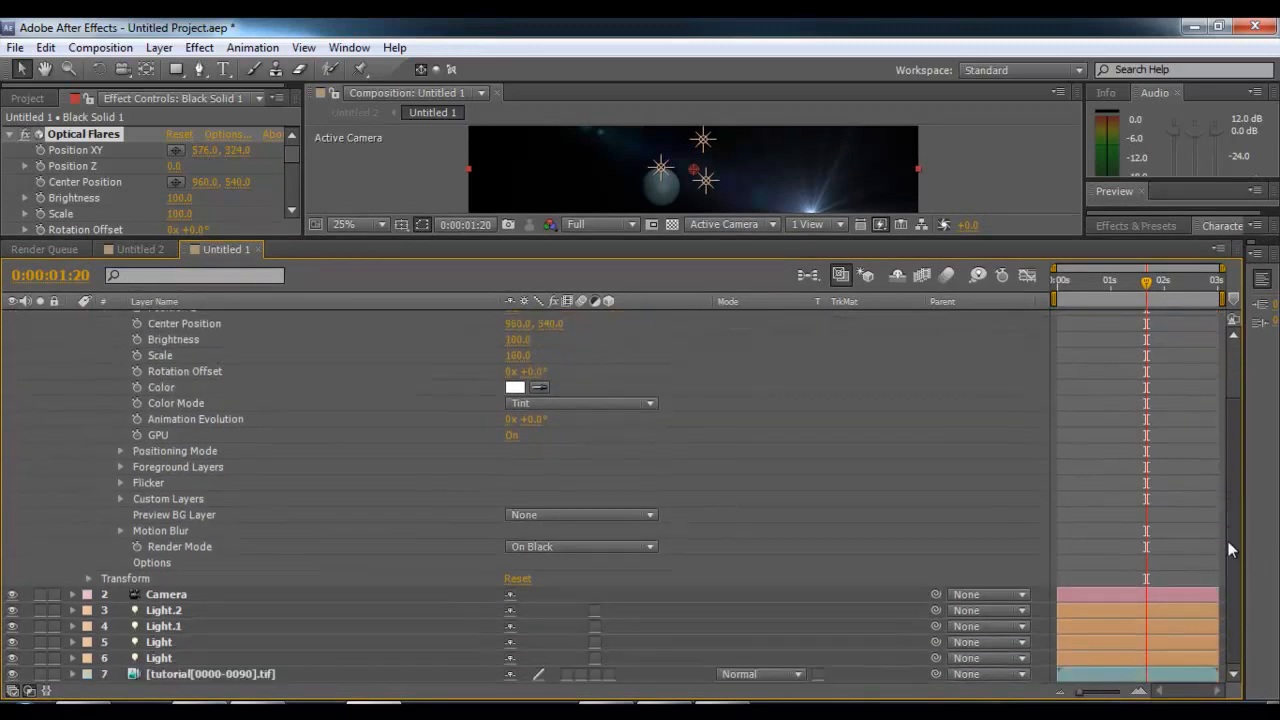
left_click(155, 660)
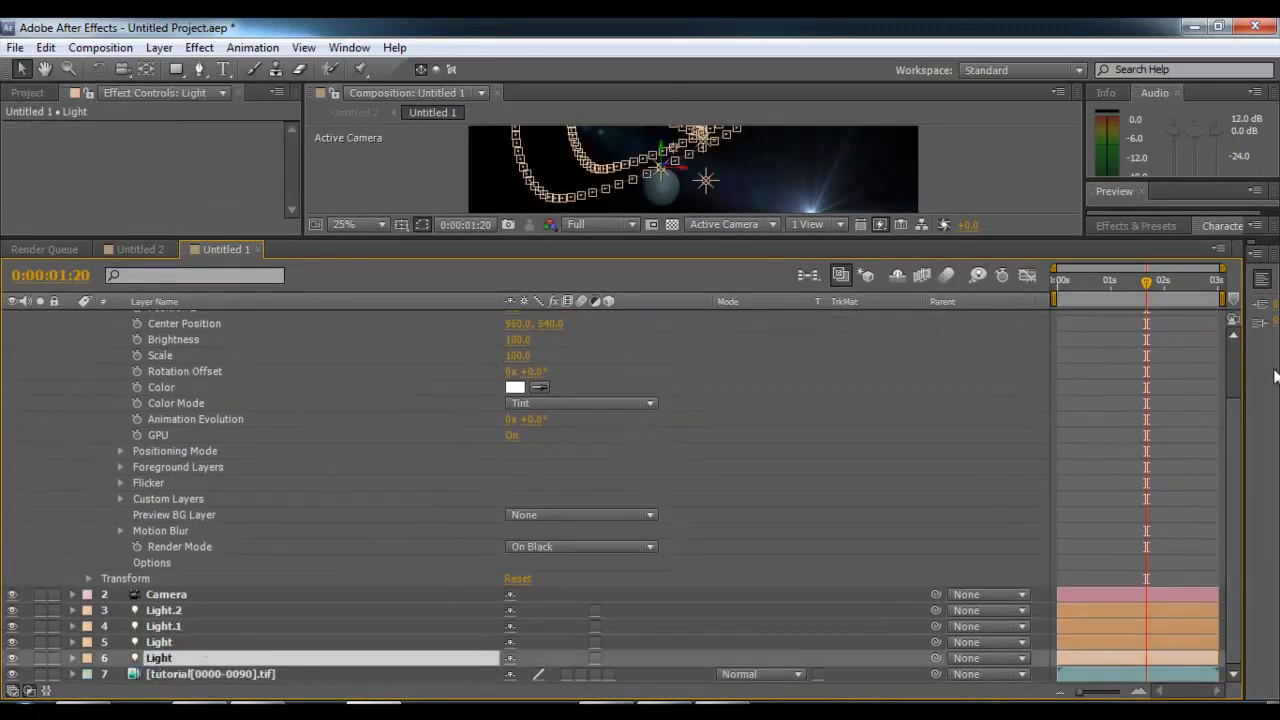
mouse_move(1146, 286)
left_mouse_down()
mouse_move(1086, 286)
mouse_move(1152, 286)
left_mouse_up()
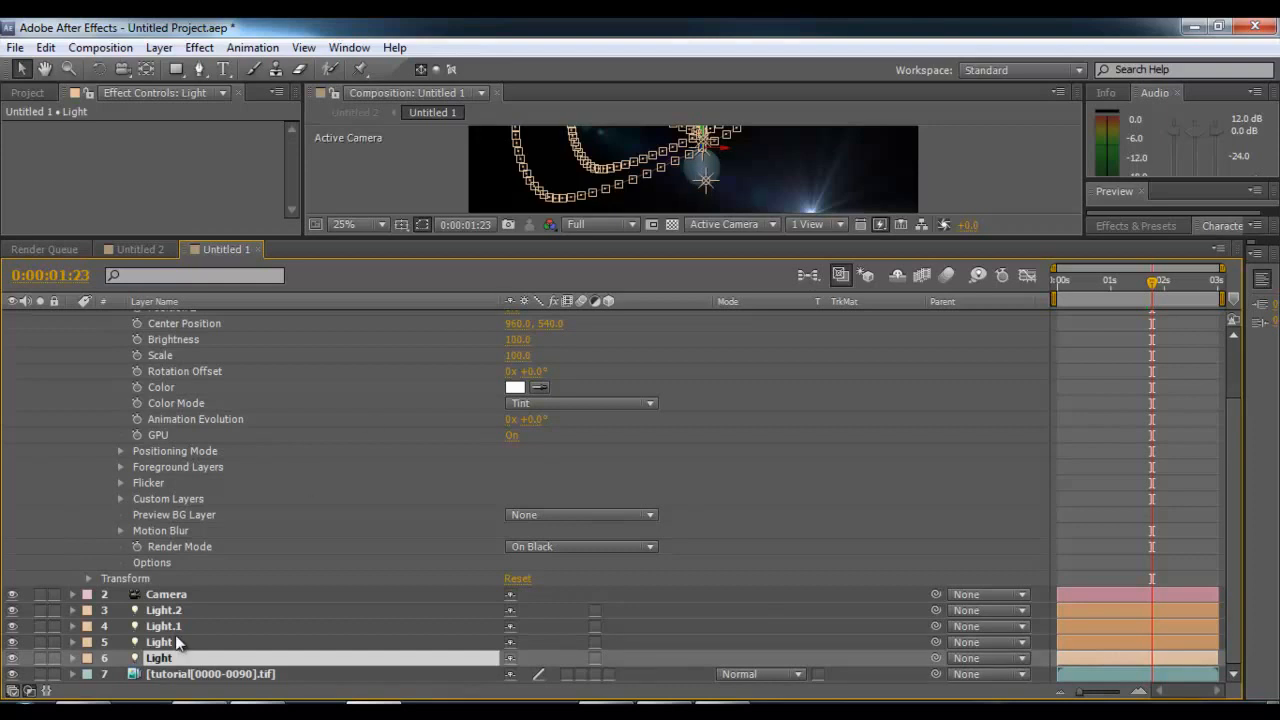
key("p")
scroll(467, 428, "up", 2)
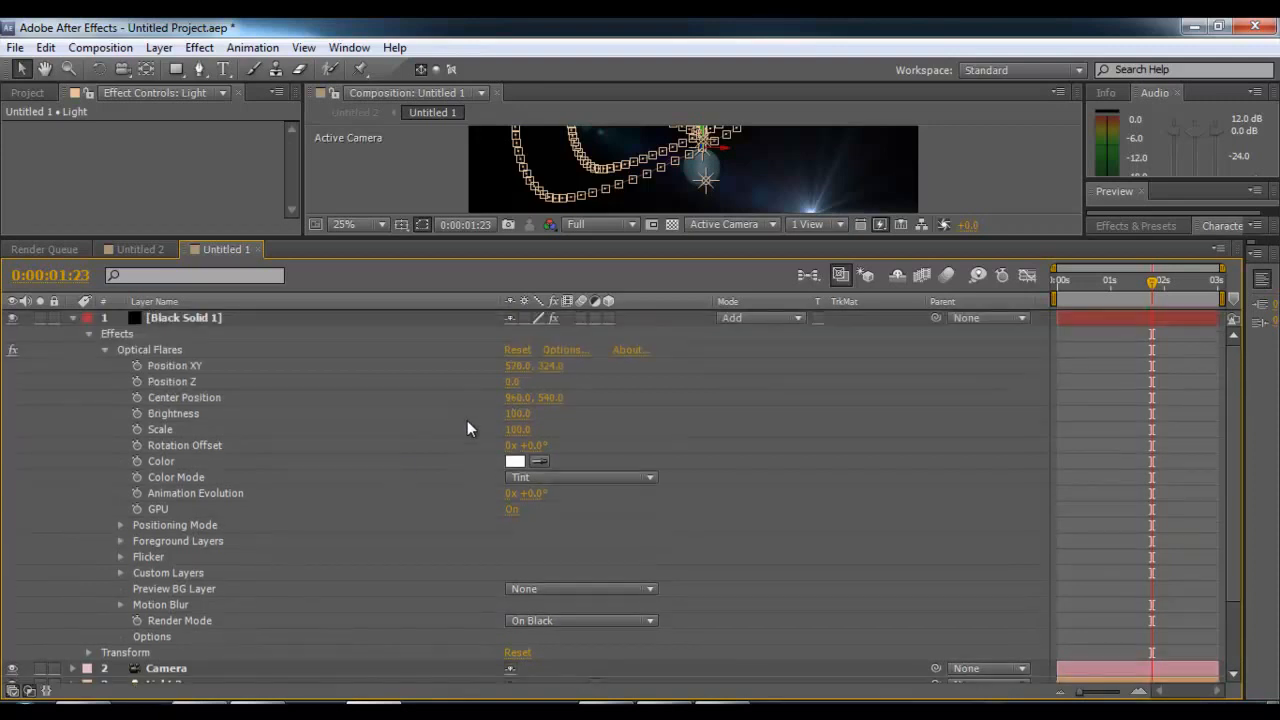
Step: Add an expression to the Optical Flares Position XY and link it to the Position of the lowest light layer
left_click(150, 366)
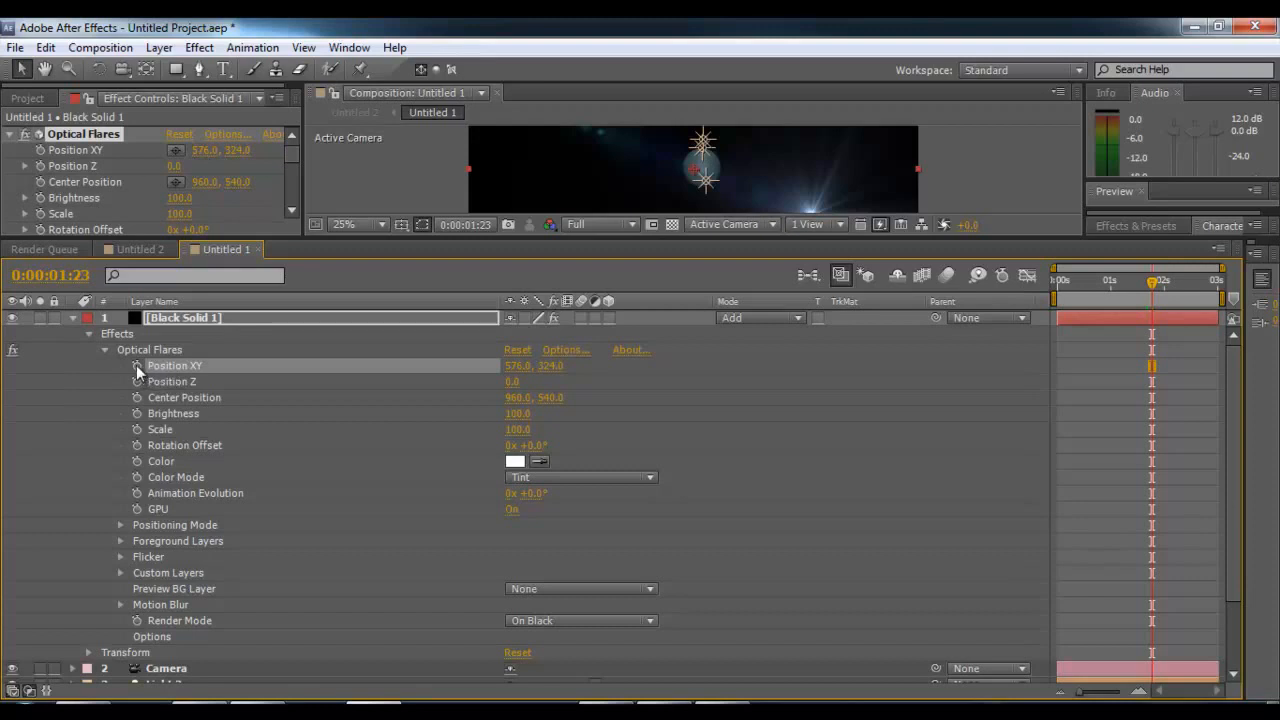
left_click(137, 365, "alt")
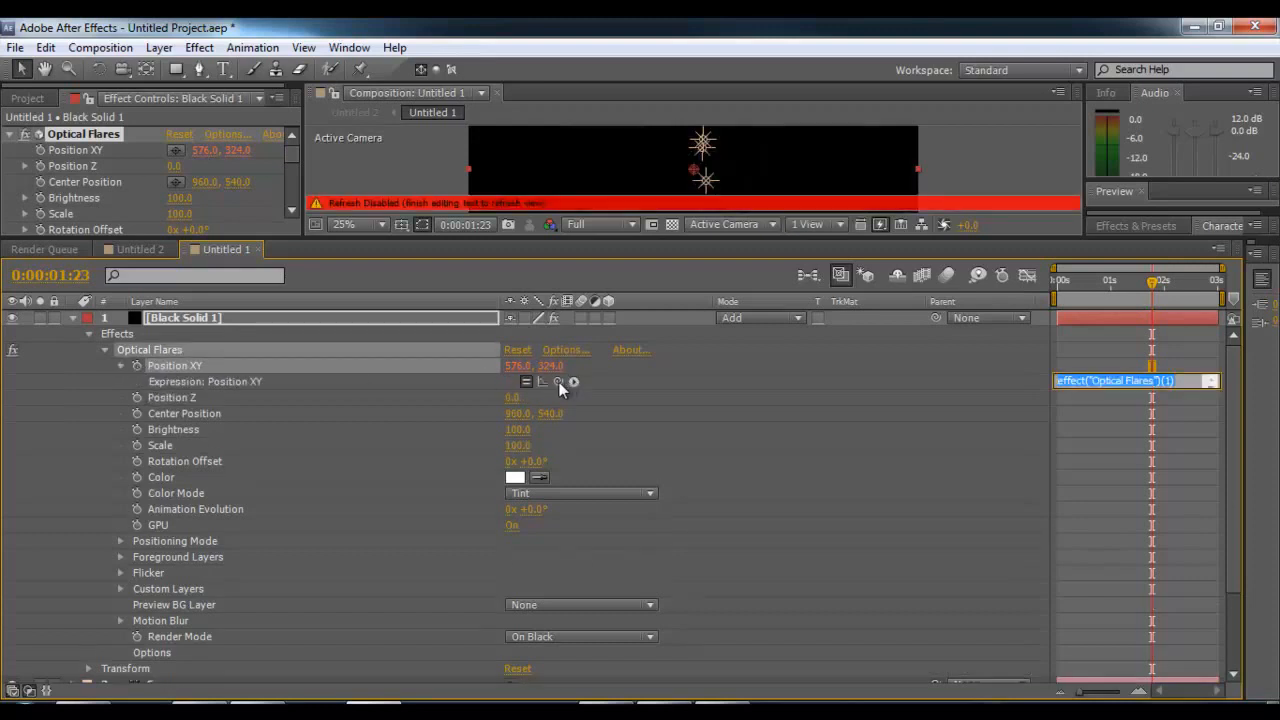
left_click_drag(558, 381, 123, 659)
scroll(723, 410, "up", 3)
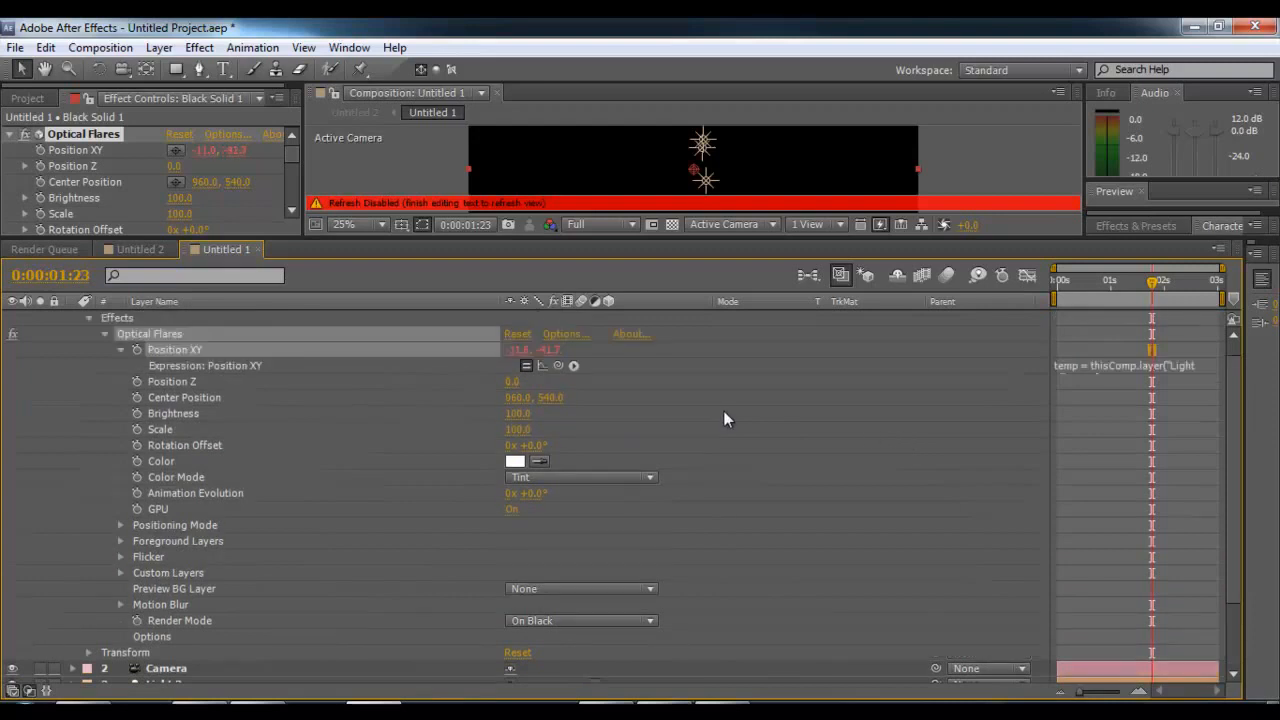
scroll(728, 411, "up", 1)
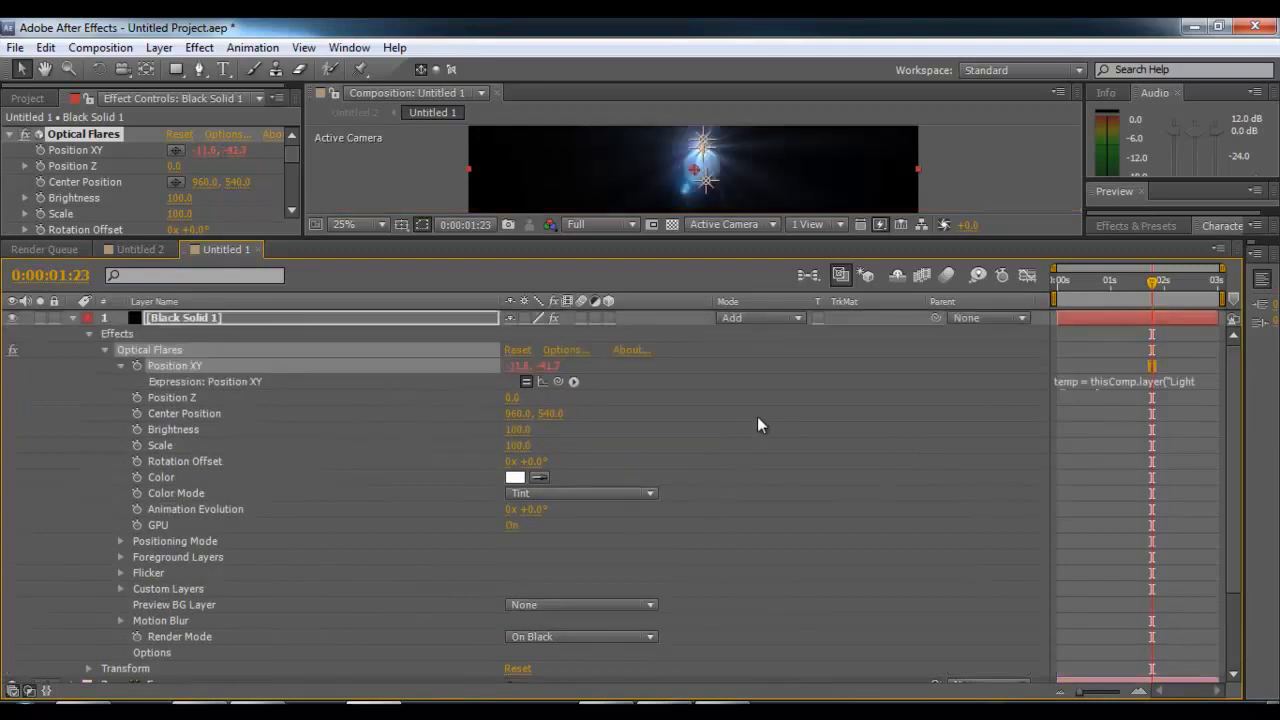
Step: Collapse the solid's properties, enlarge the composition view again and scrub back to 0:00:01:03 to check the flare's position
left_click(72, 318)
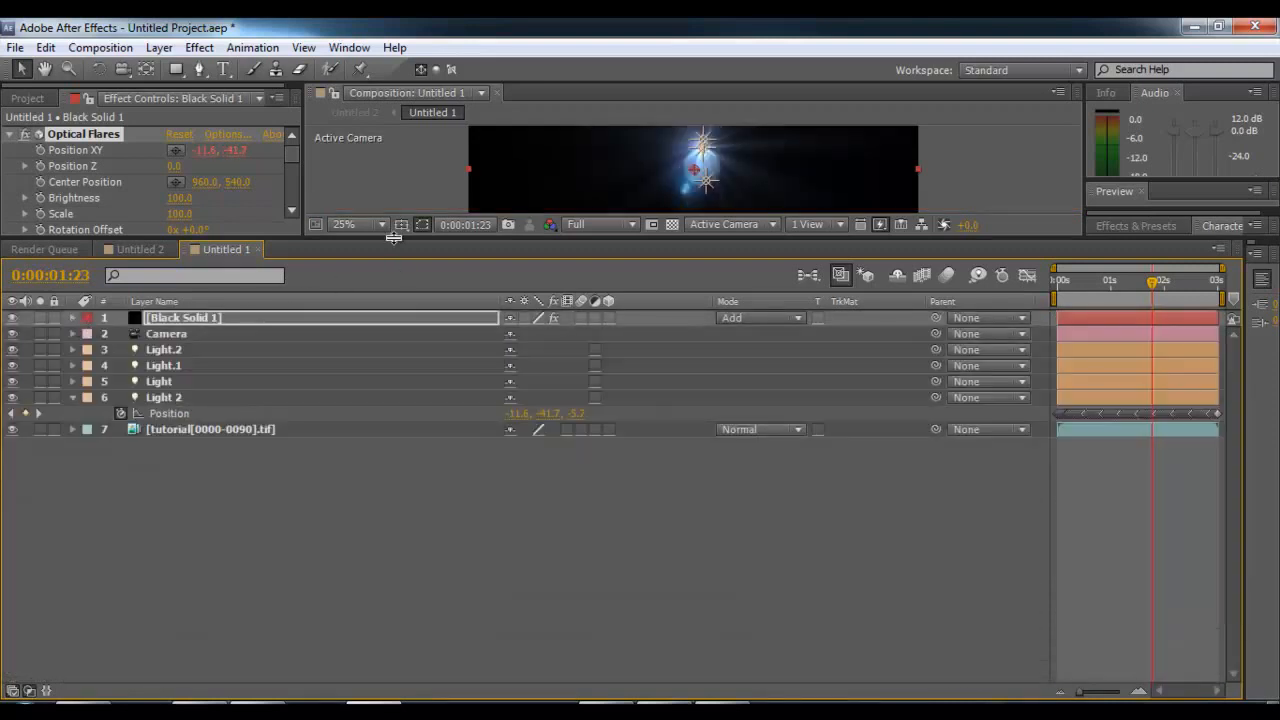
left_click_drag(394, 237, 560, 497)
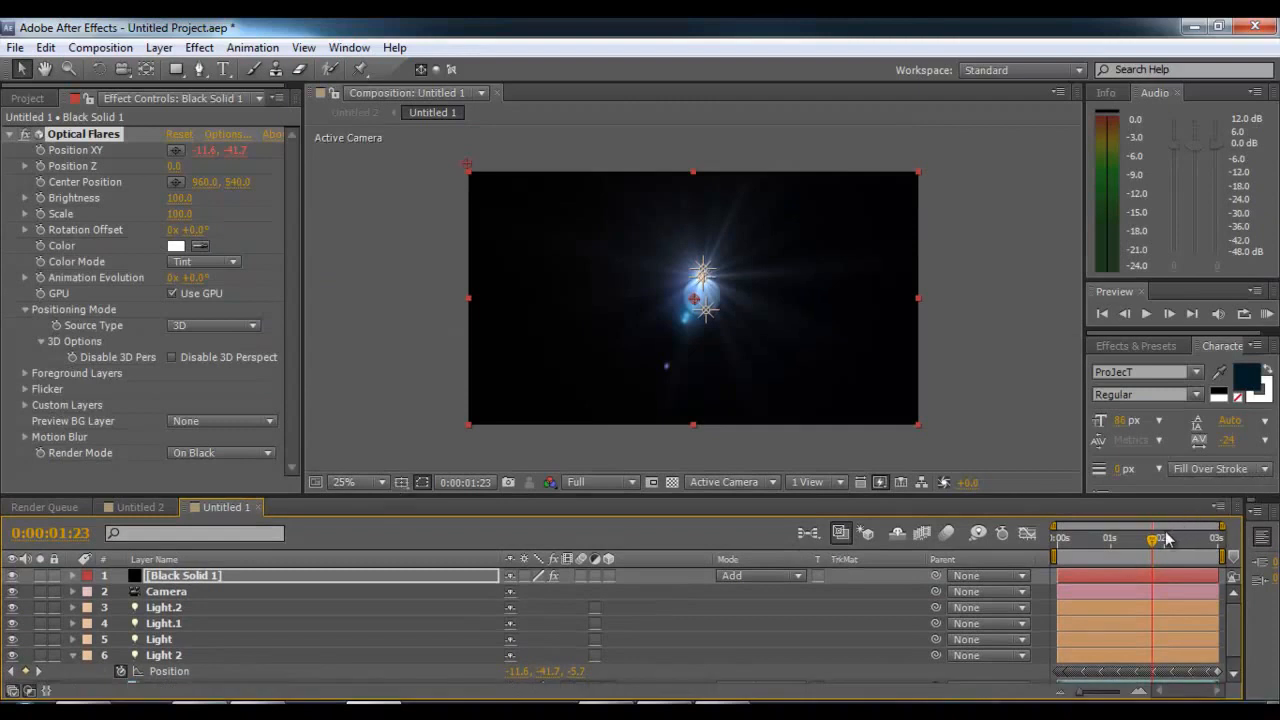
left_click_drag(1155, 543, 1116, 566)
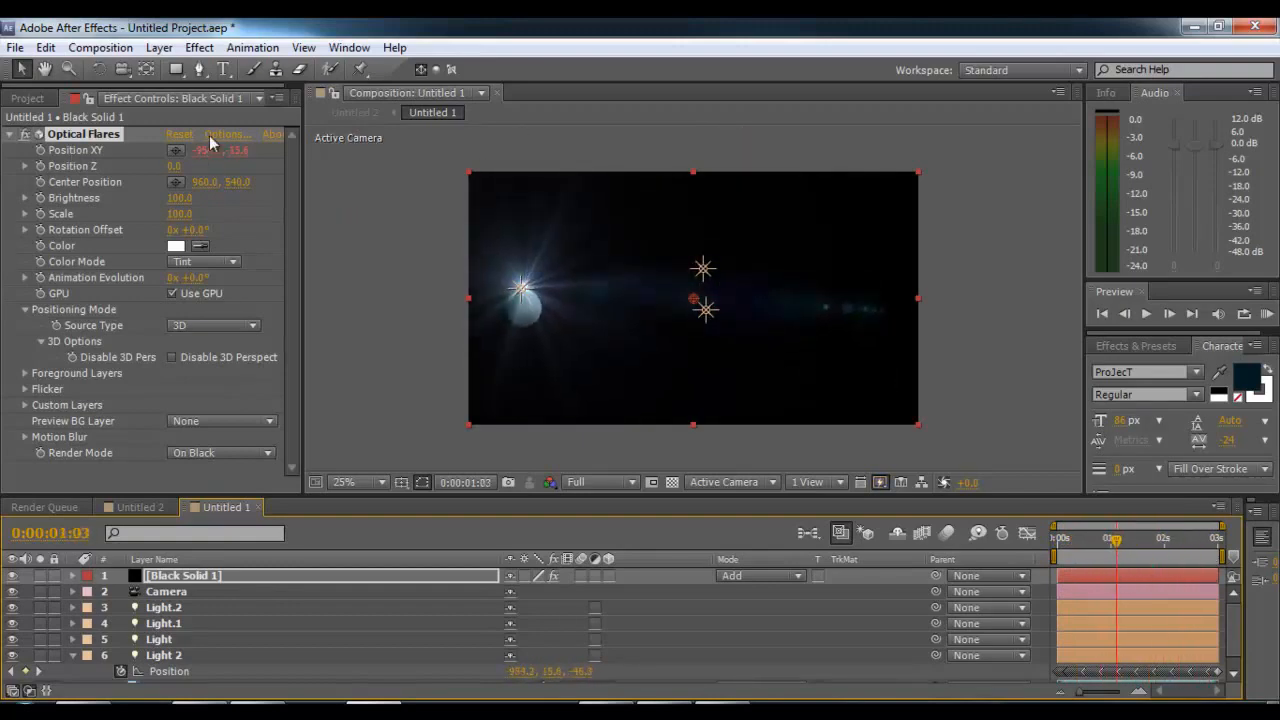
Step: Load the blue streak preset below Blue Moon from the Motion Graphics presets in the Optical Flares options and accept it
left_click(209, 135)
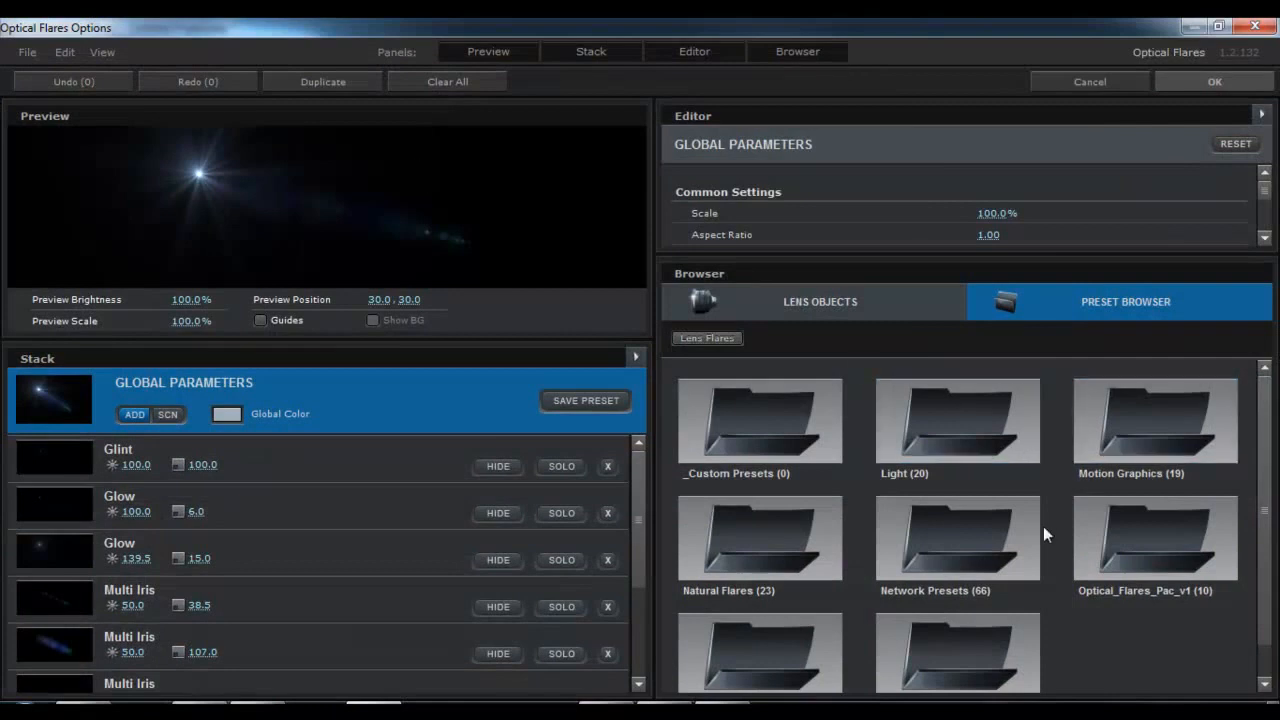
left_click(1214, 419)
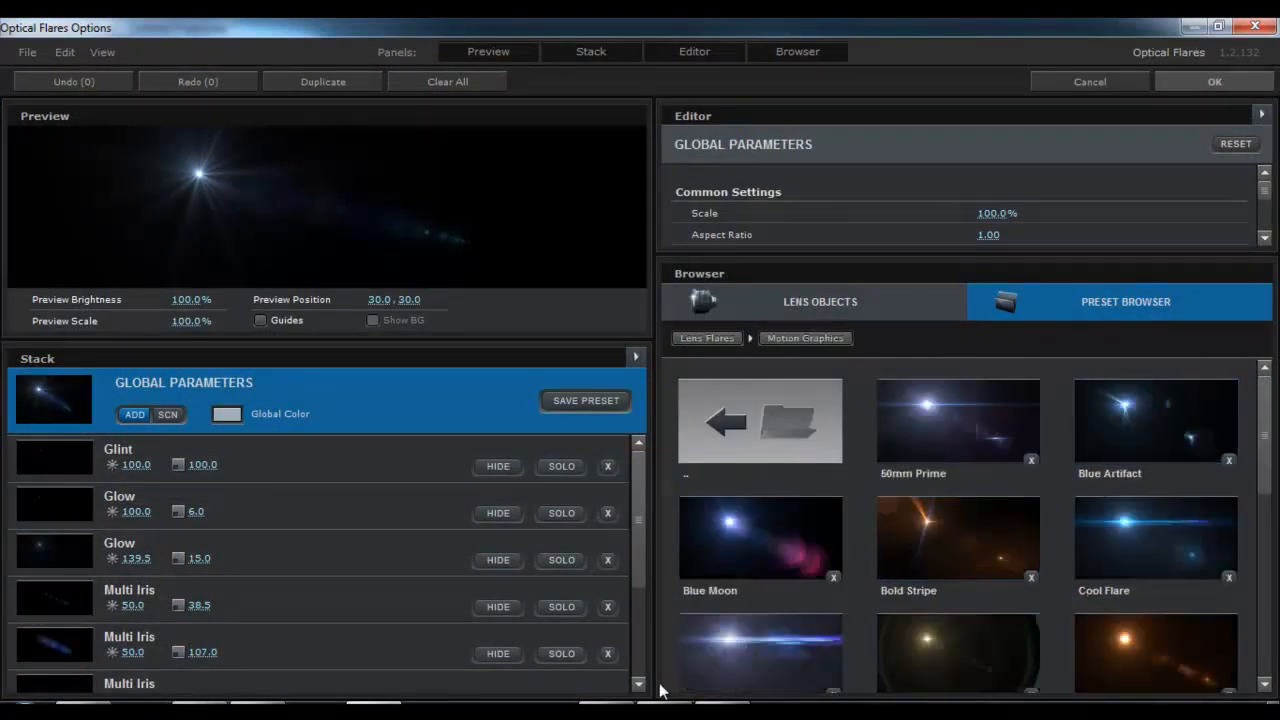
left_click(739, 659)
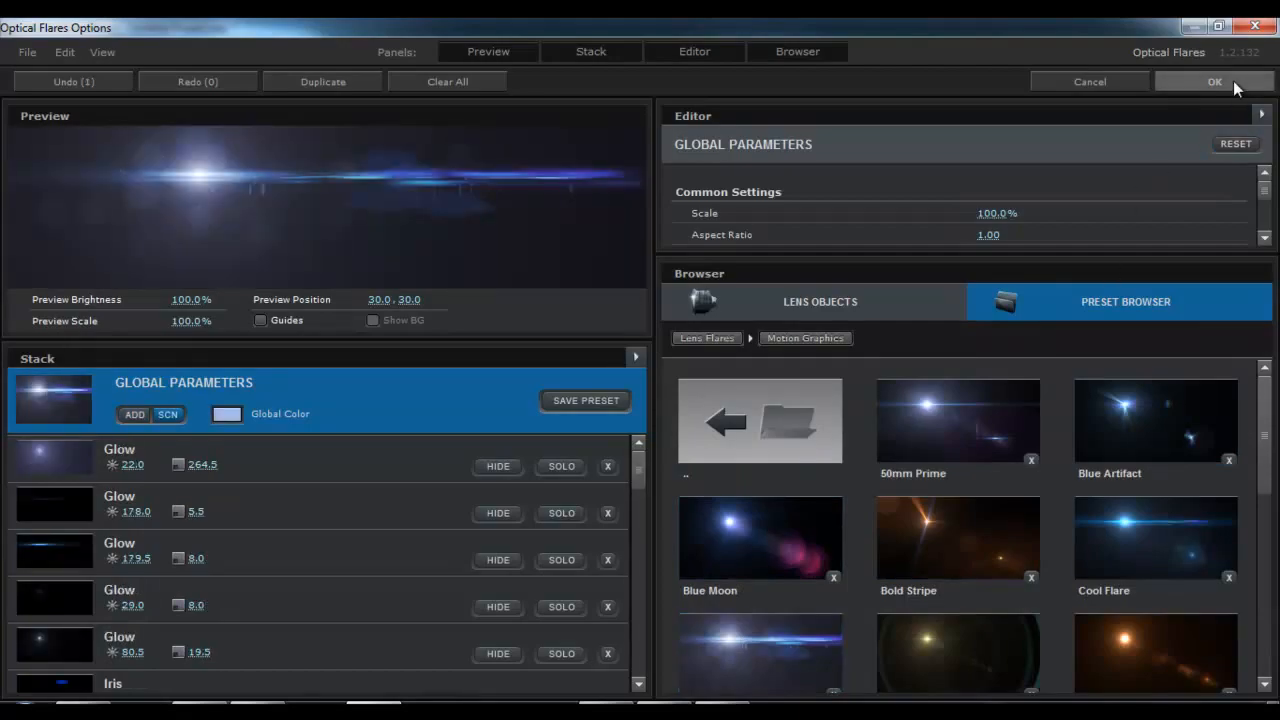
left_click(1222, 83)
Step: Scrub between 0:00:00:14 and 0:00:02:05 to check how the new flare tracks the moving light, stopping at 0:00:00:24
left_click_drag(1115, 540, 1088, 565)
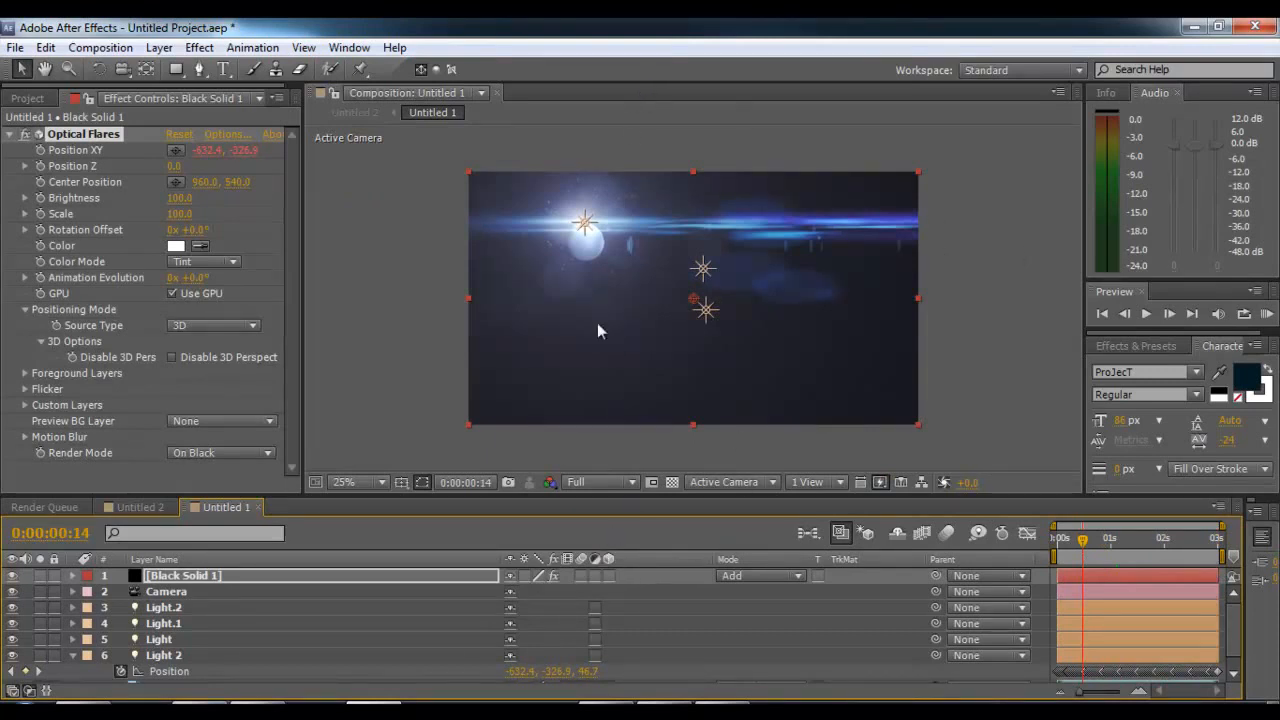
left_click_drag(1084, 540, 1180, 558)
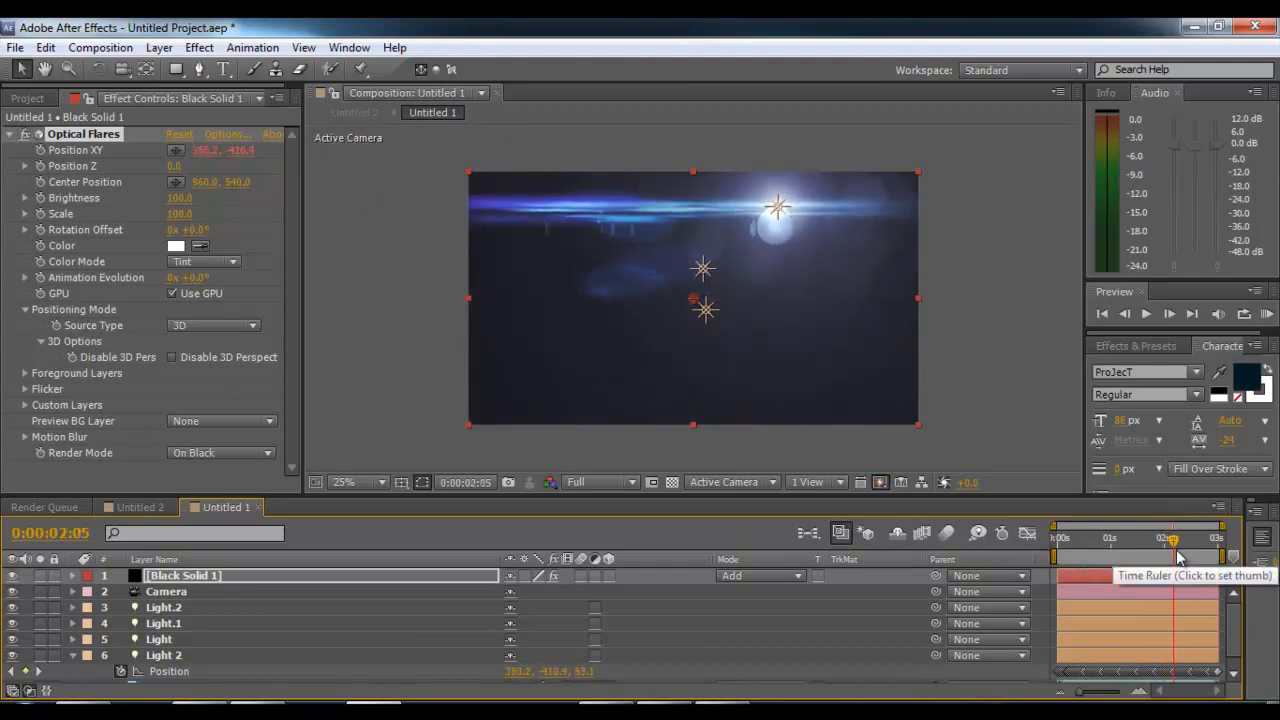
key("Page_Up")
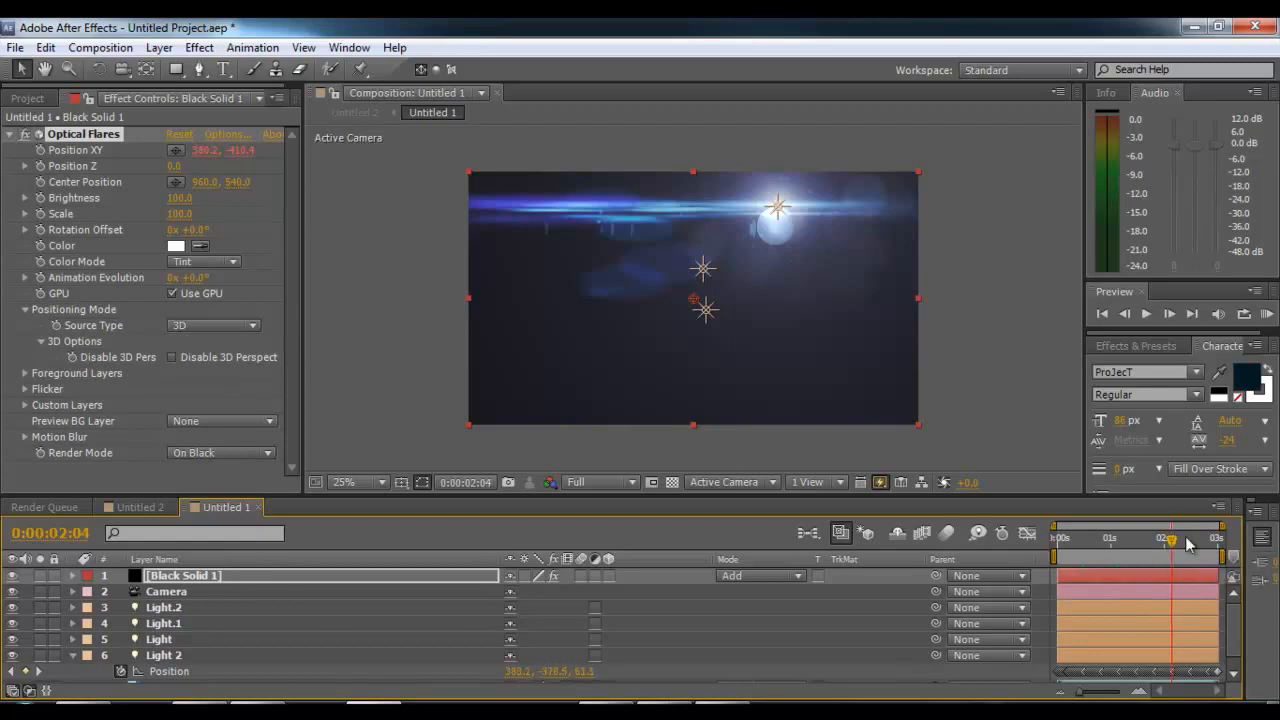
left_click_drag(1188, 543, 1101, 557)
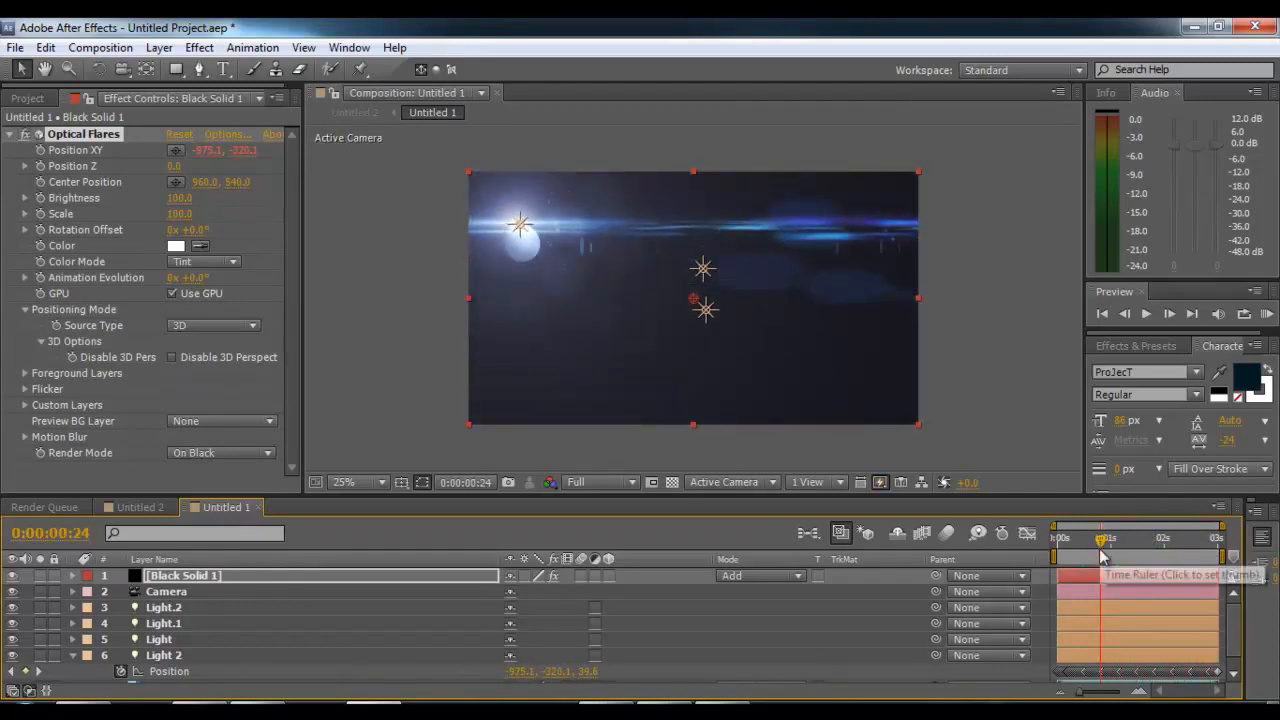